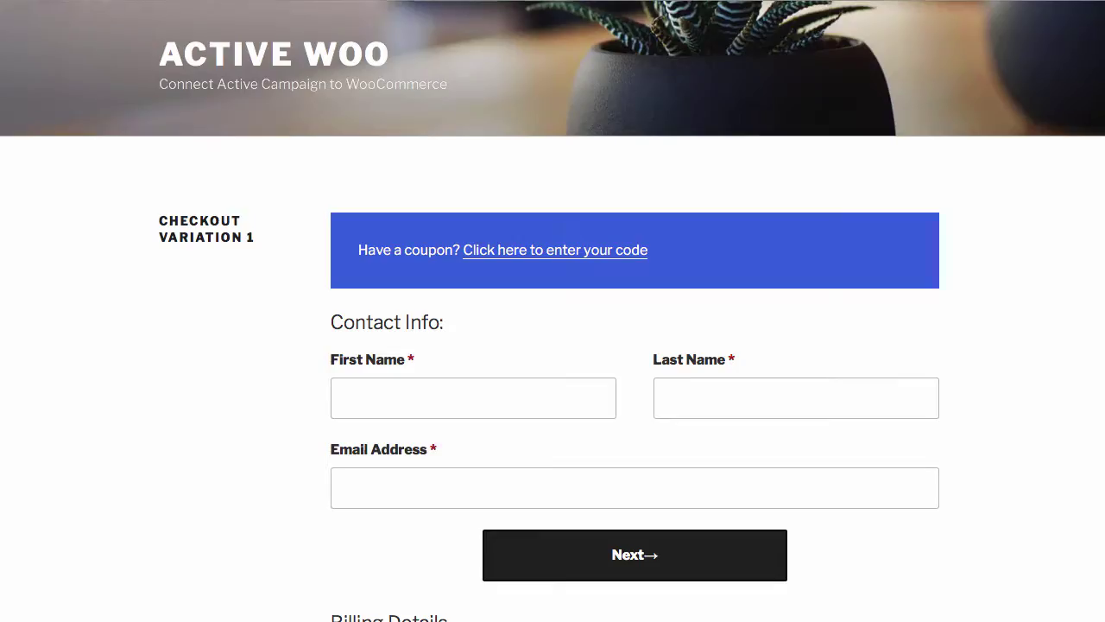
pyautogui.click(569, 3)
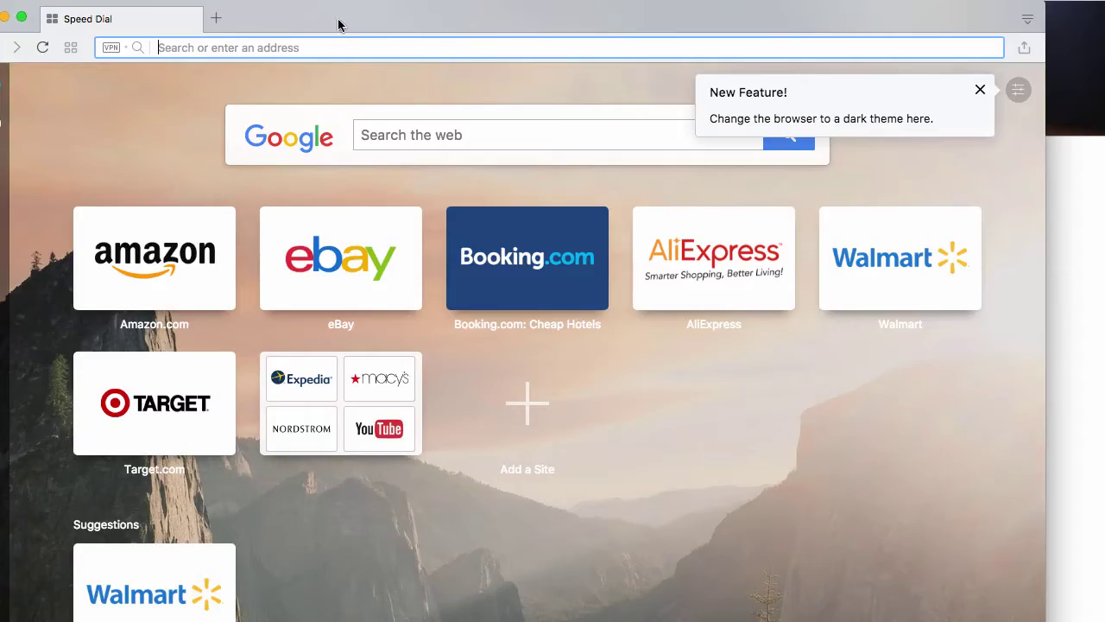
pyautogui.write('https://activewoo.staging.wpengine.com/checkout')
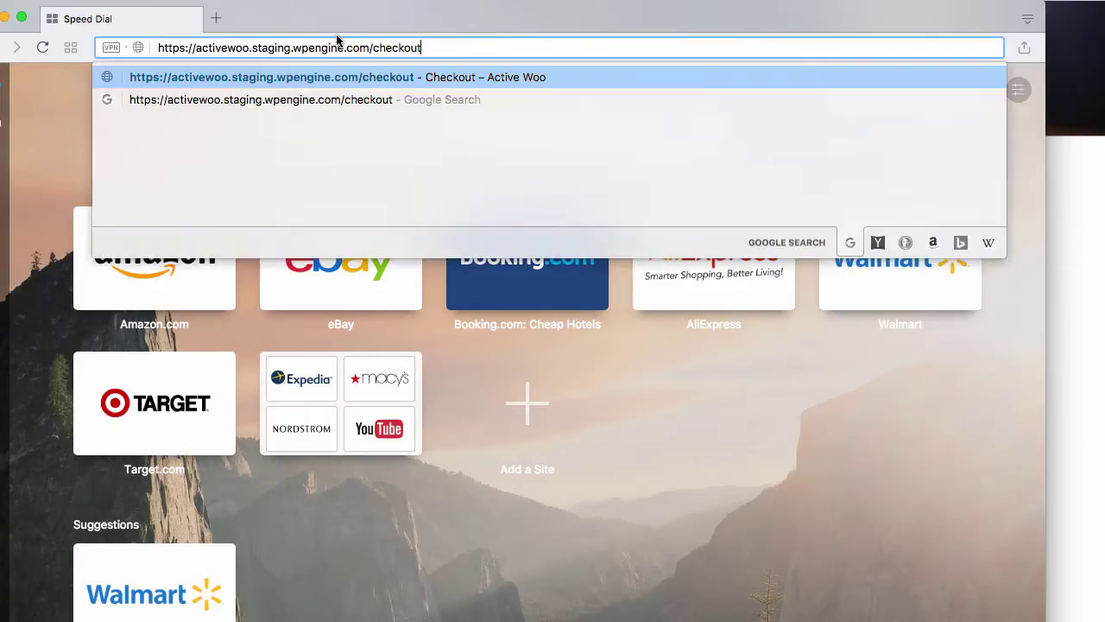
pyautogui.press('Return')
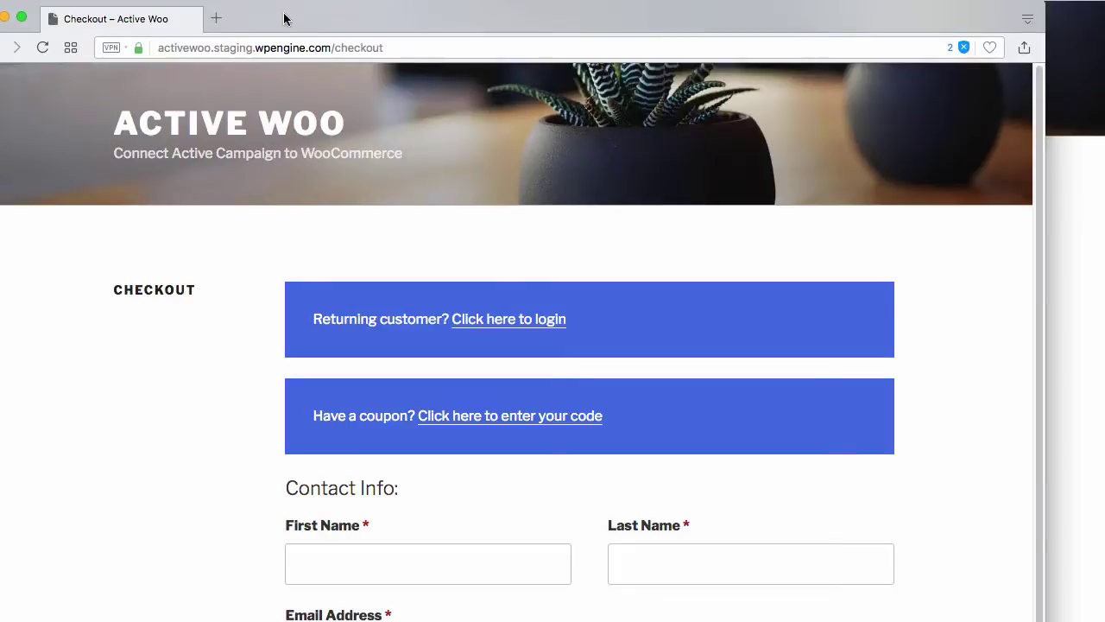
# Step: Turn on the browser's built-in VPN and look over the available virtual locations, keeping Canada selected
pyautogui.click(129, 44)
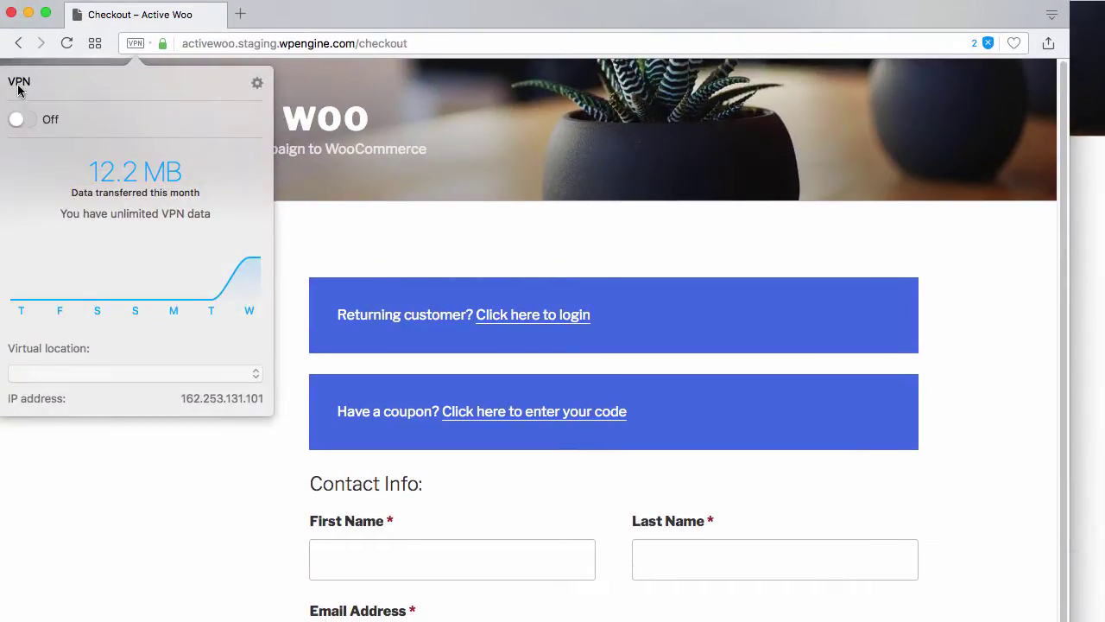
pyautogui.click(18, 122)
pyautogui.click(34, 373)
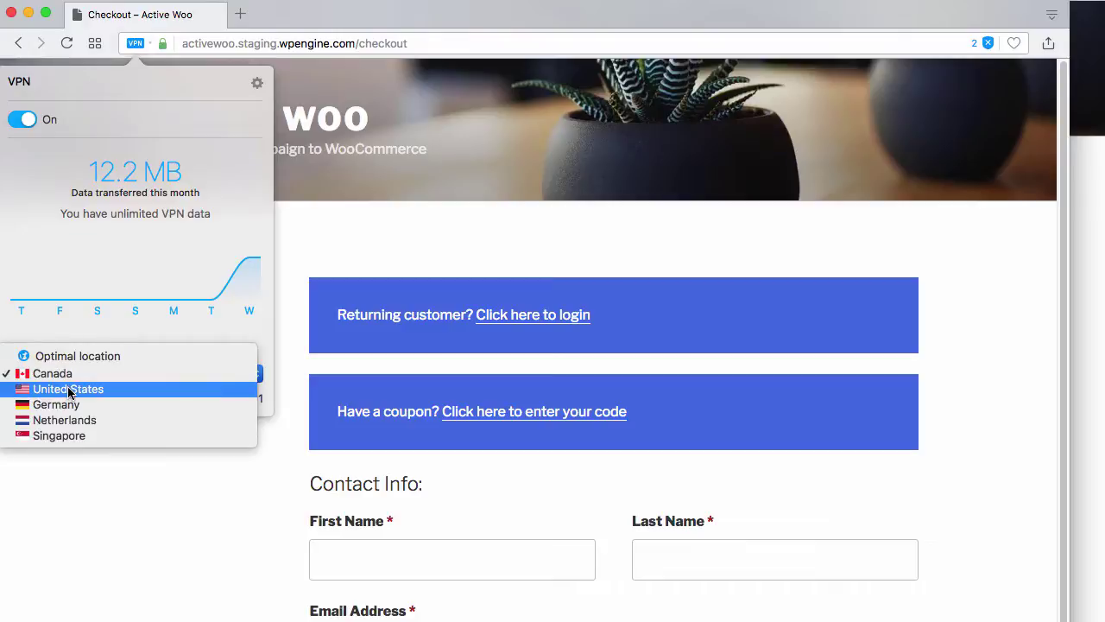
pyautogui.click(348, 27)
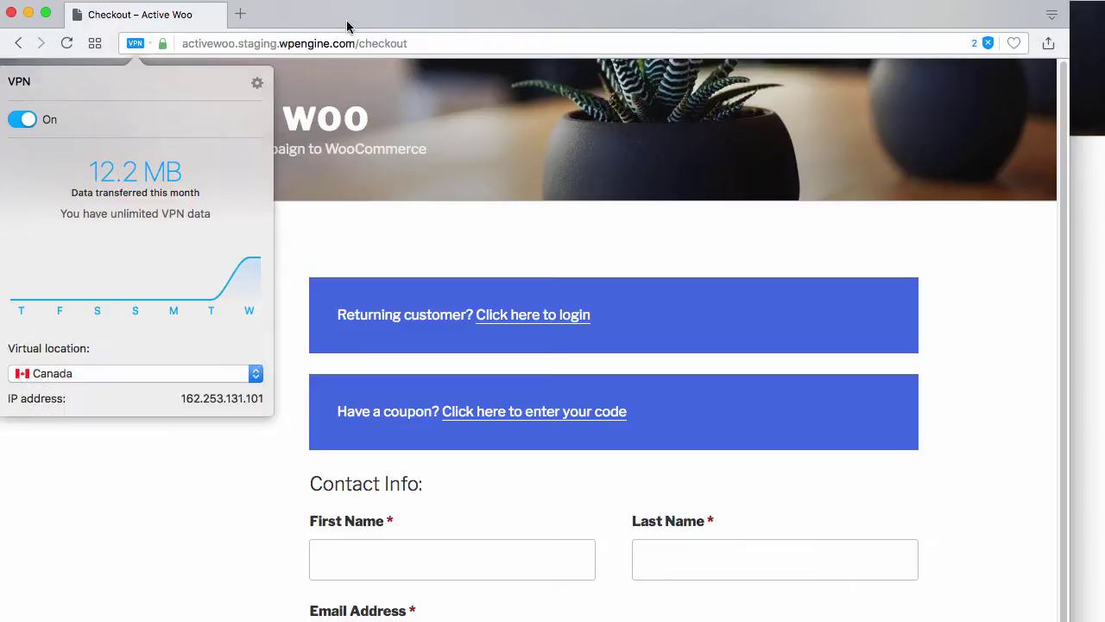
pyautogui.click(348, 26)
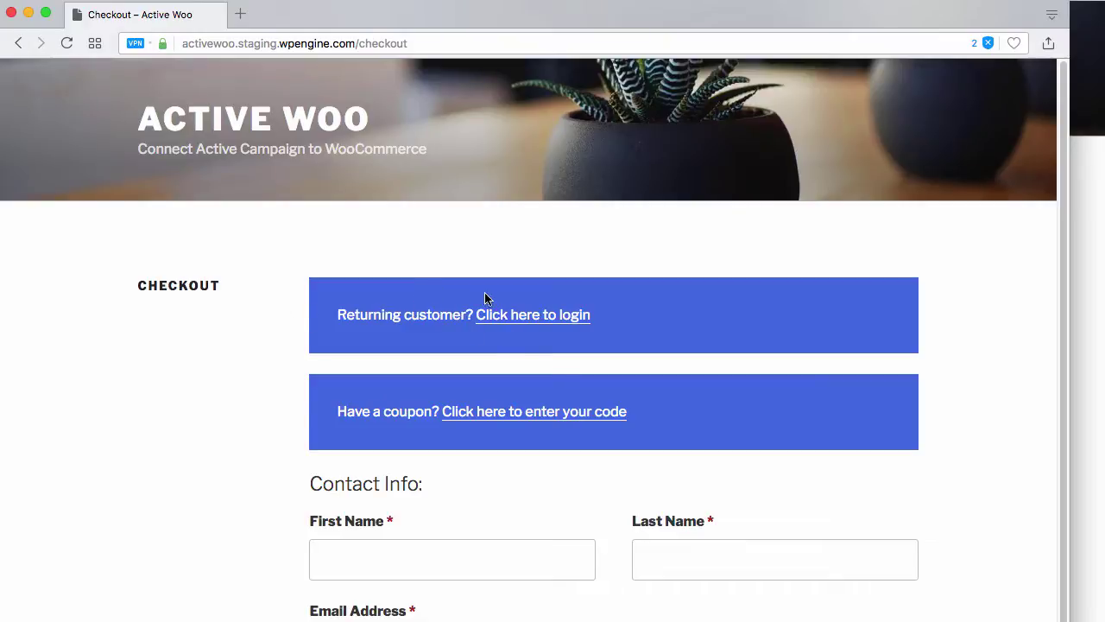
# Step: Return to the other checkout page window and highlight its "Checkout Variation 1" heading
pyautogui.moveTo(555, 23)
pyautogui.mouseDown()
pyautogui.moveTo(614, 114)
pyautogui.moveTo(669, 8)
pyautogui.moveTo(545, 34)
pyautogui.mouseUp()
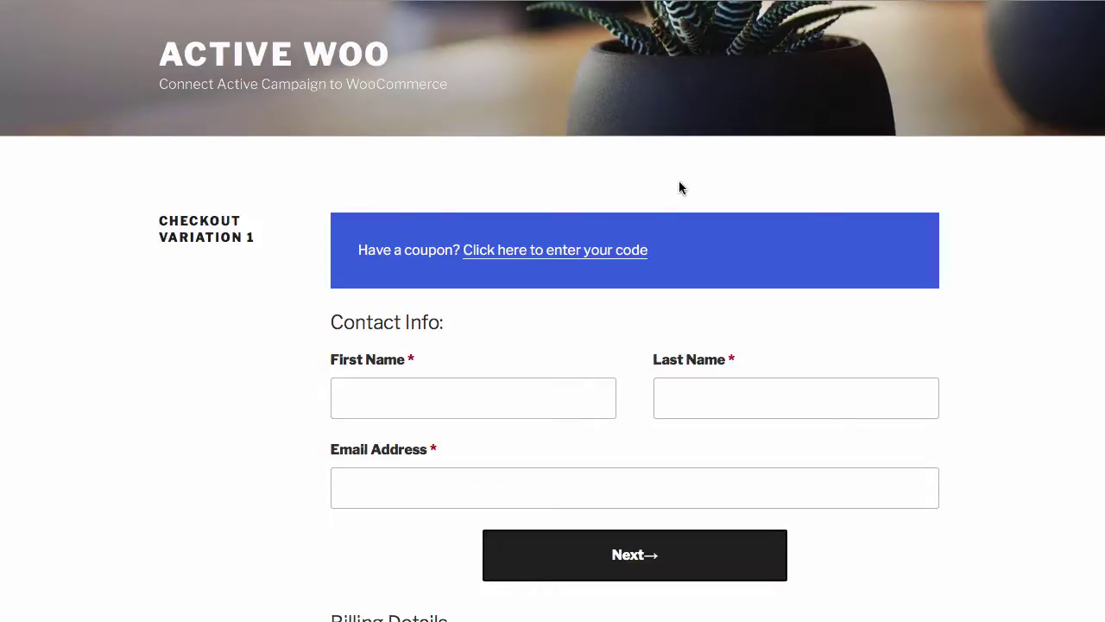
pyautogui.moveTo(159, 216); pyautogui.dragTo(278, 243)
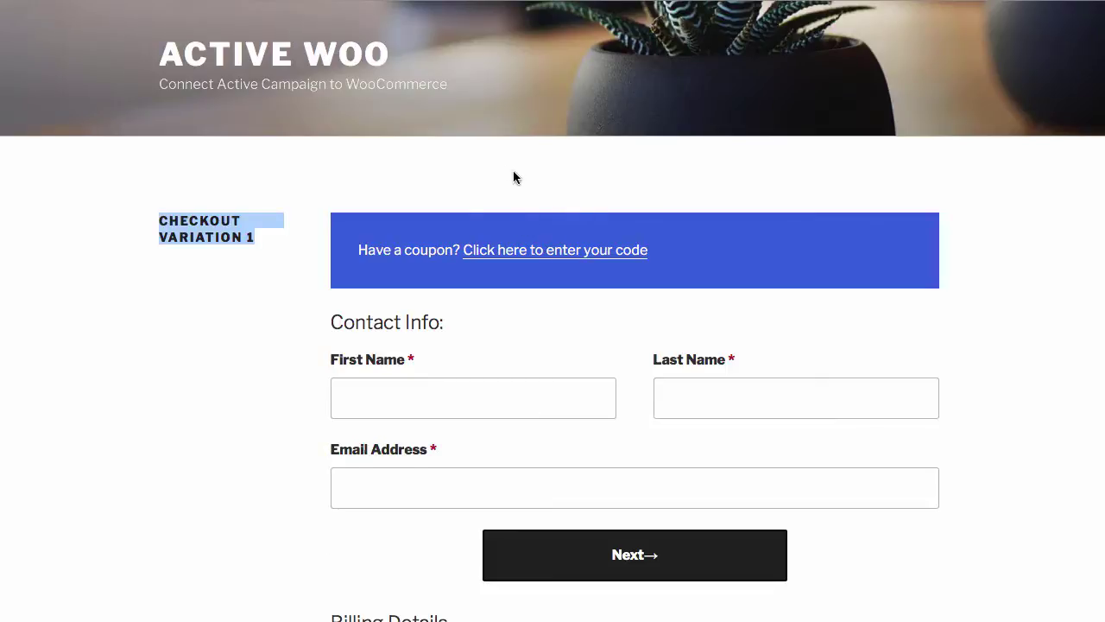
pyautogui.scroll(1, 512, 177)
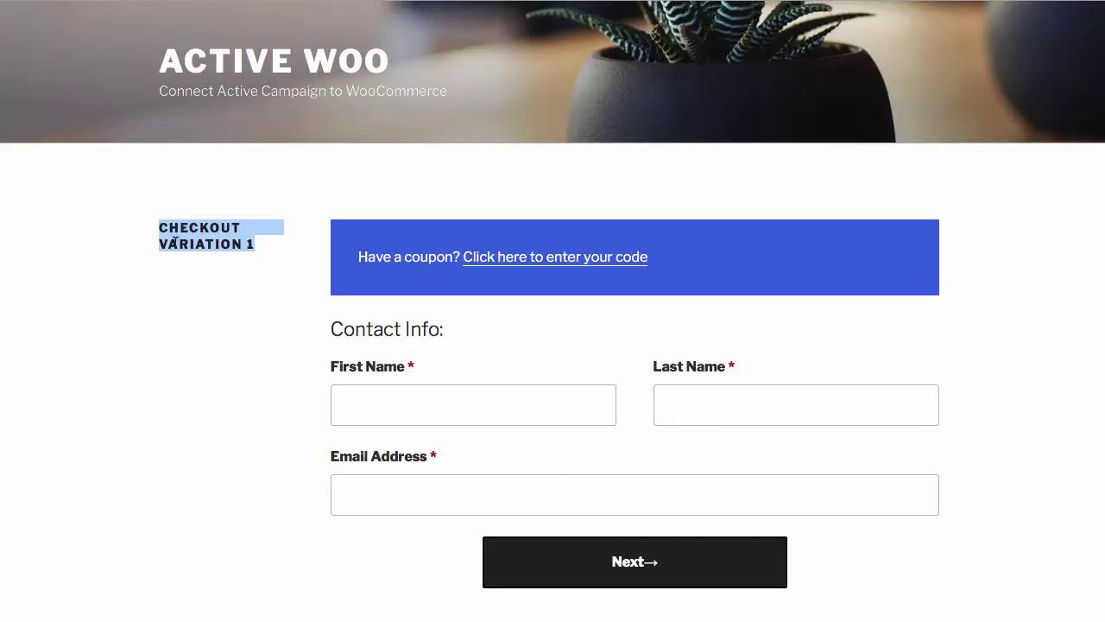
pyautogui.click(152, 245)
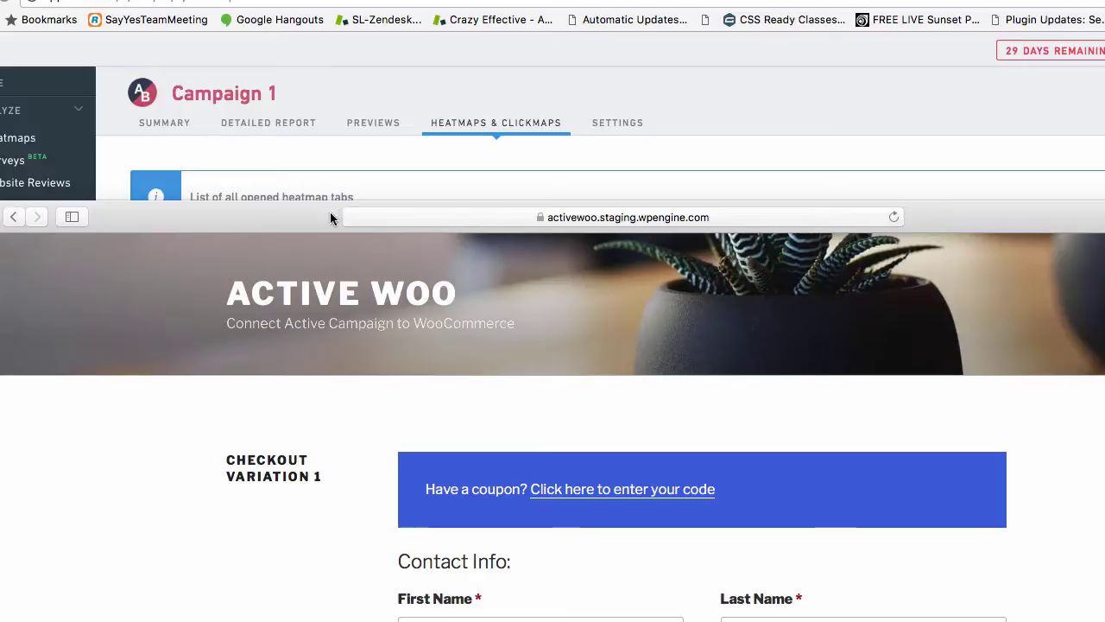
# Step: Move the checkout page window out of the way and open the VWO home dashboard
pyautogui.moveTo(330, 218); pyautogui.dragTo(393, 69)
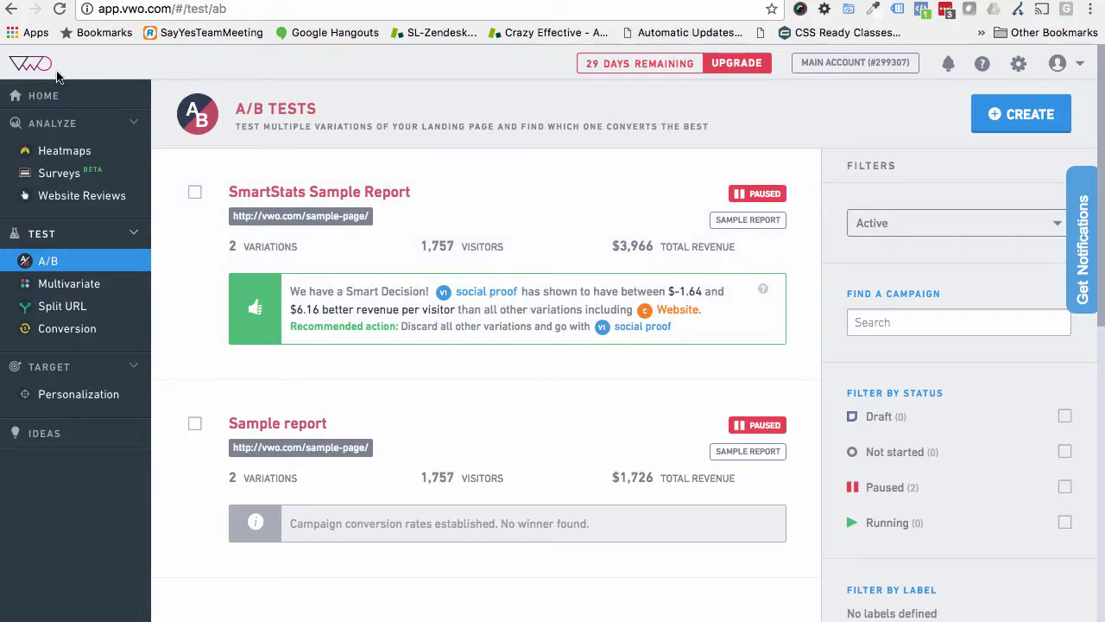
pyautogui.click(32, 68)
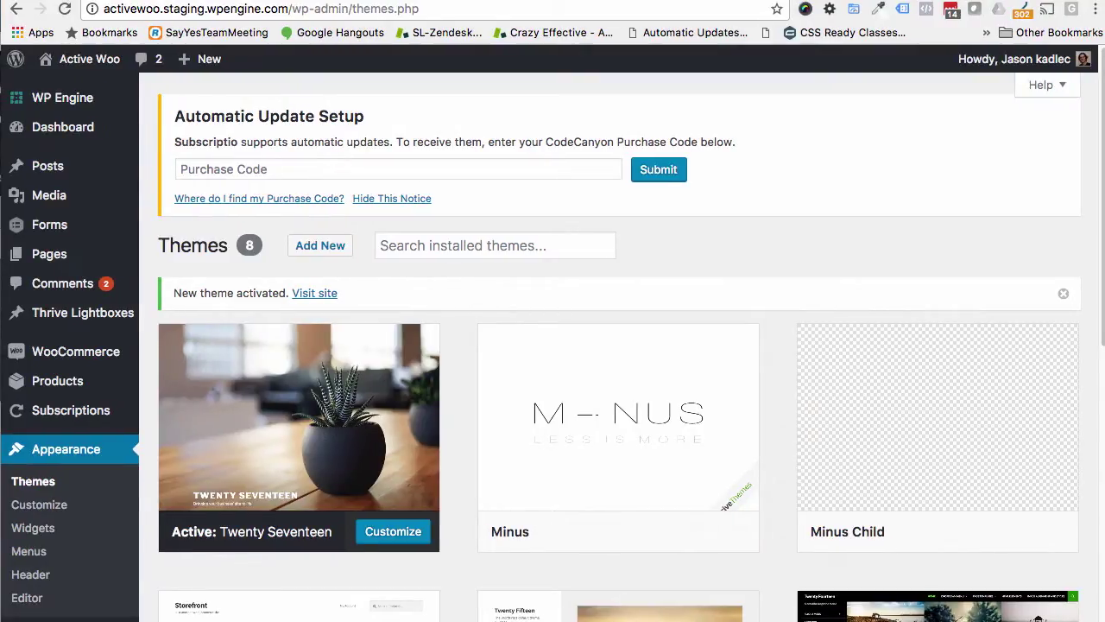
# Step: Switch to the Active Woo WordPress admin and open its list of installed plugins
pyautogui.click(220, 9)
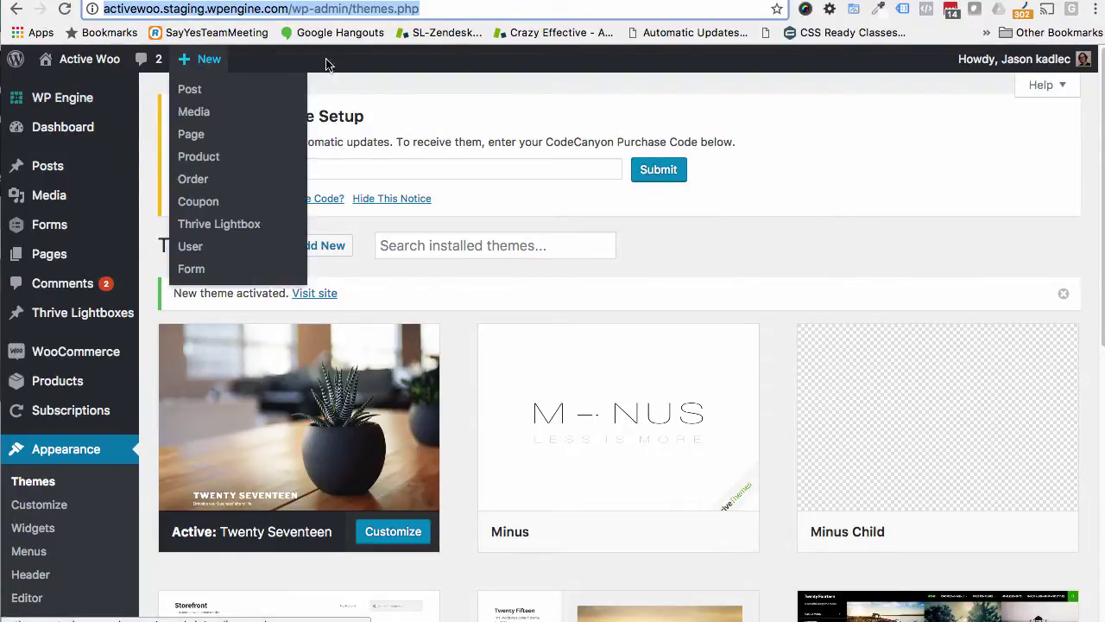
pyautogui.moveTo(296, 441)
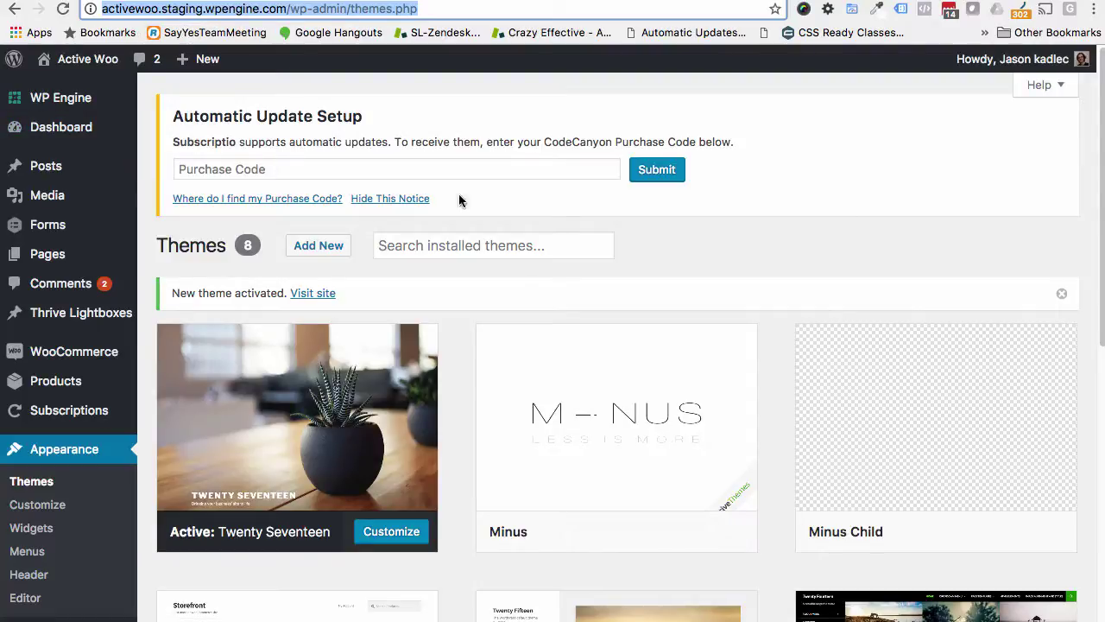
pyautogui.moveTo(125, 403)
pyautogui.scroll(-5, 126, 403)
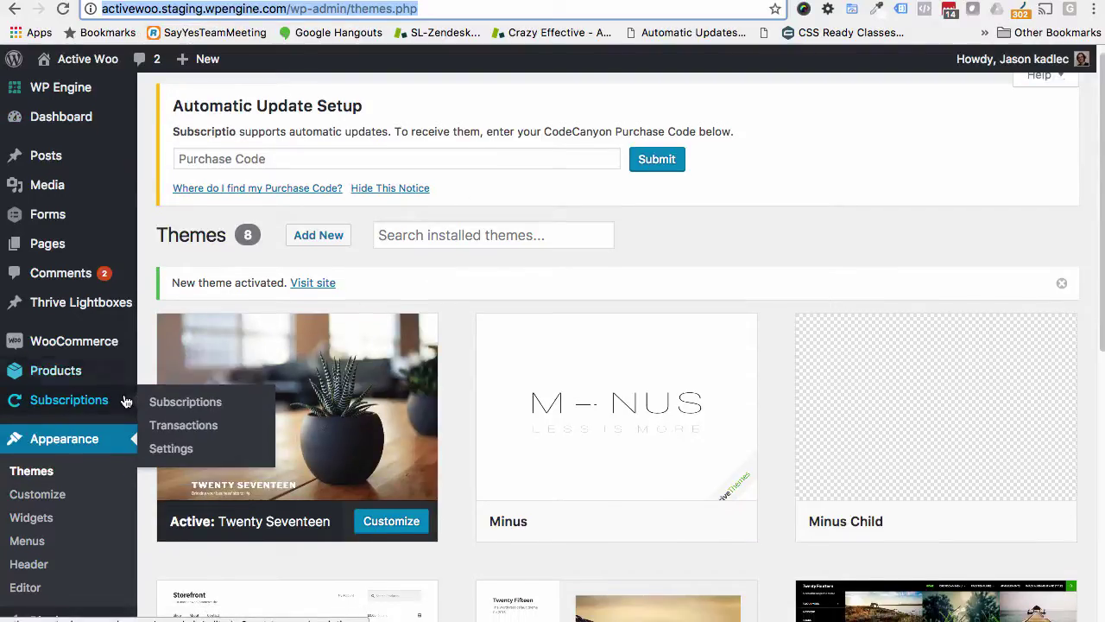
pyautogui.scroll(7, 126, 403)
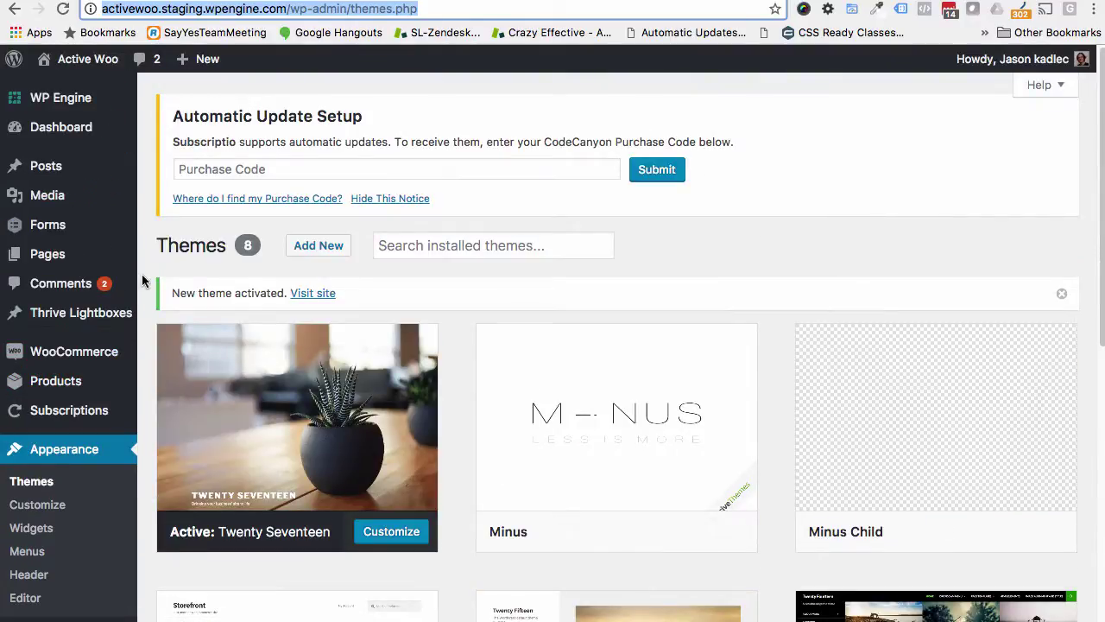
pyautogui.scroll(-1, 176, 259)
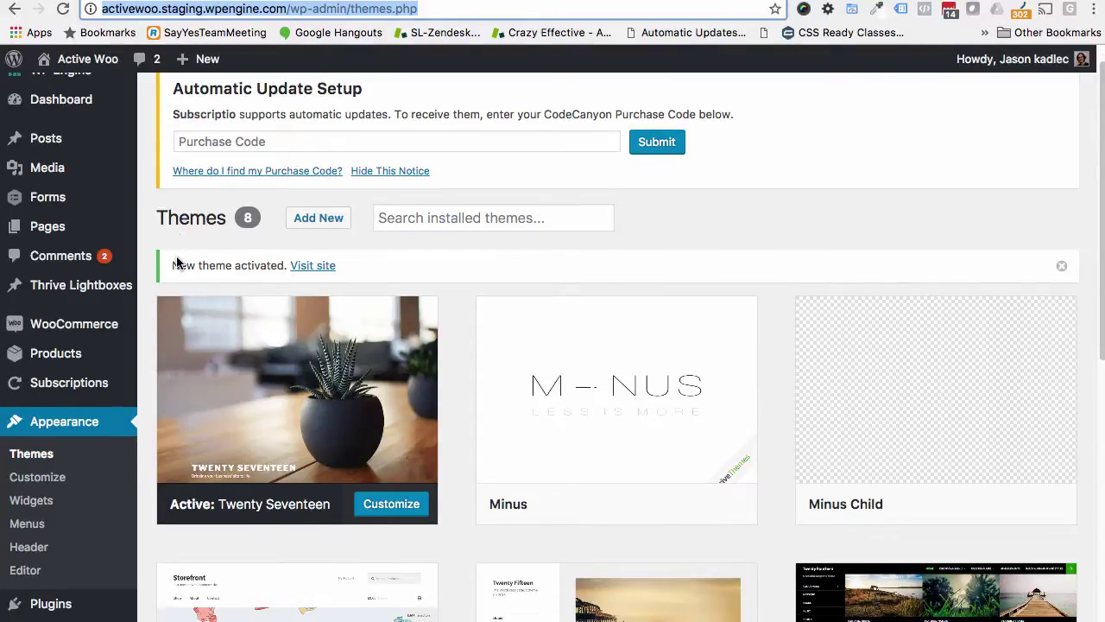
pyautogui.scroll(-1, 170, 306)
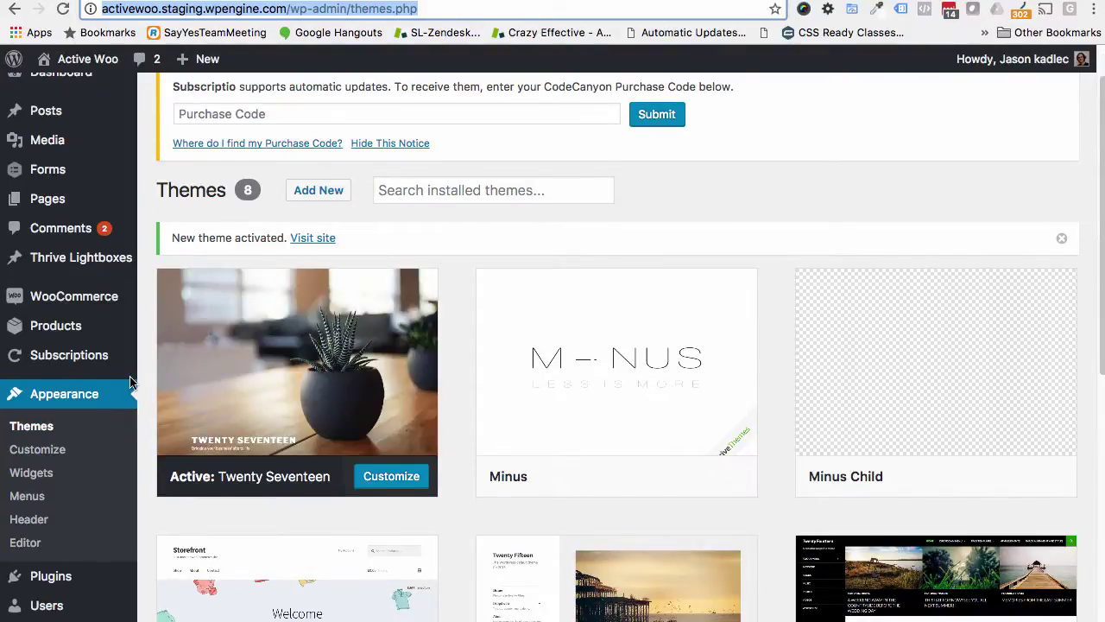
pyautogui.moveTo(76, 264)
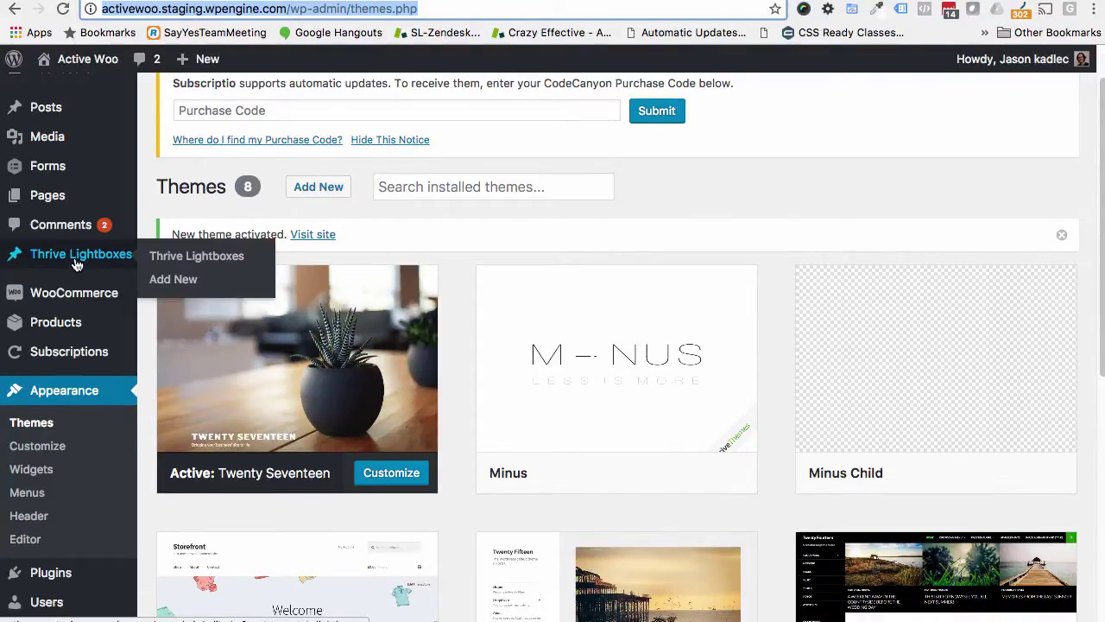
pyautogui.click(19, 574)
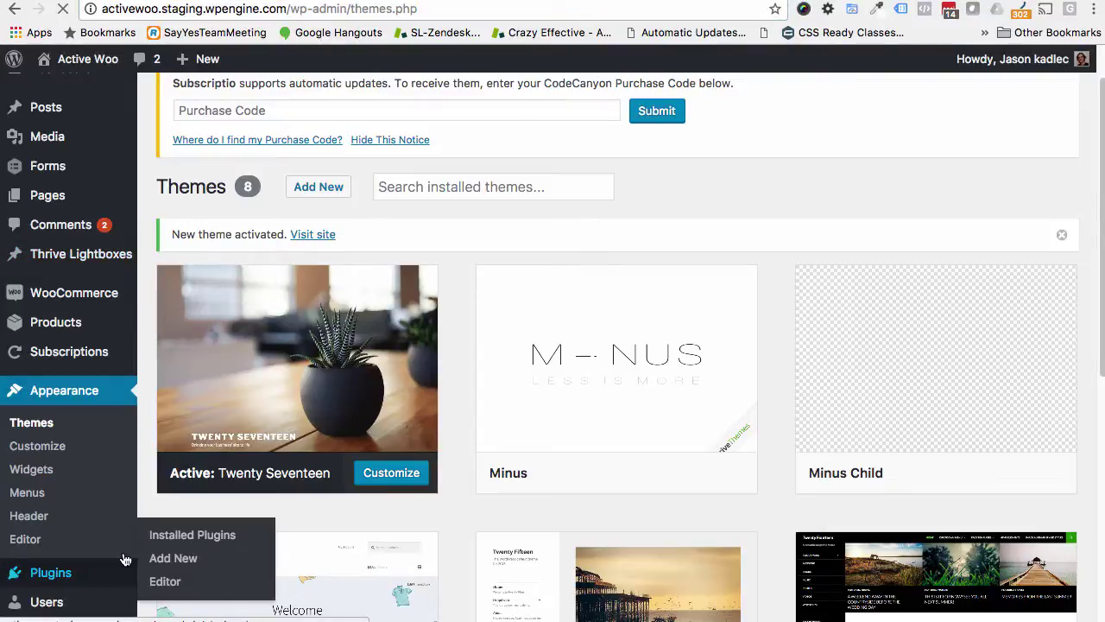
# Step: Look through the installed plugins for the Visual Website Optimizer plugin
pyautogui.moveTo(289, 292)
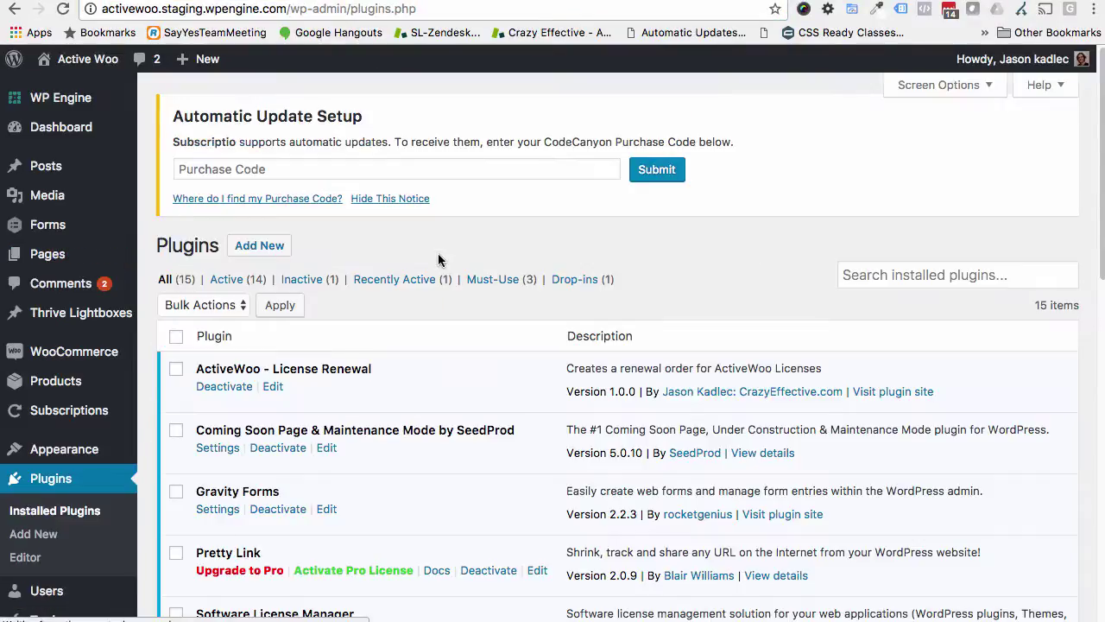
pyautogui.click(879, 274)
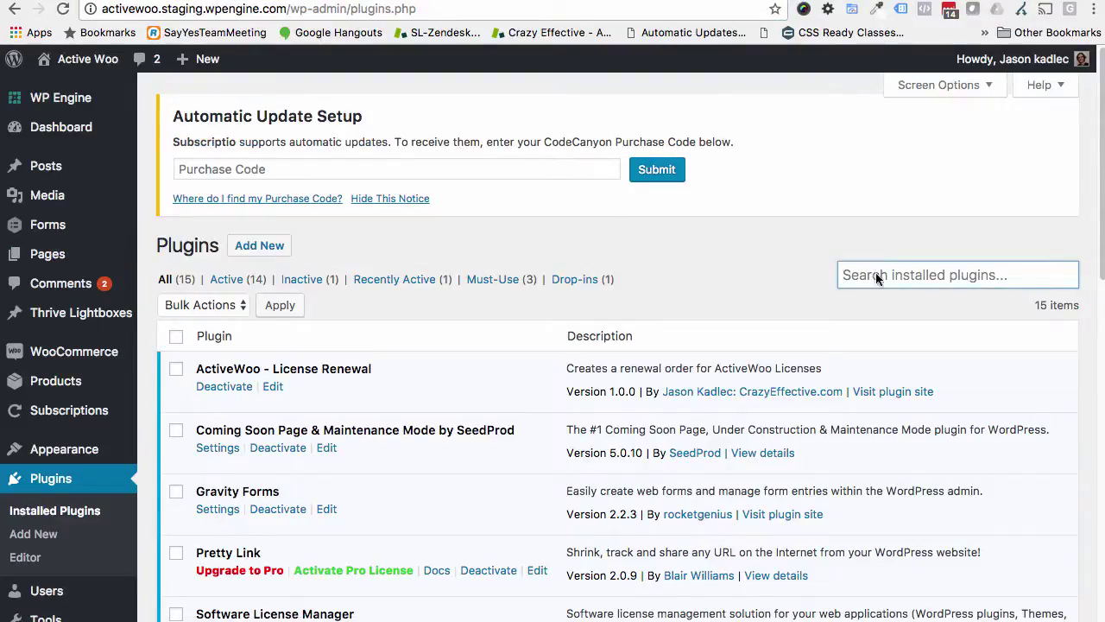
pyautogui.scroll(-10, 398, 298)
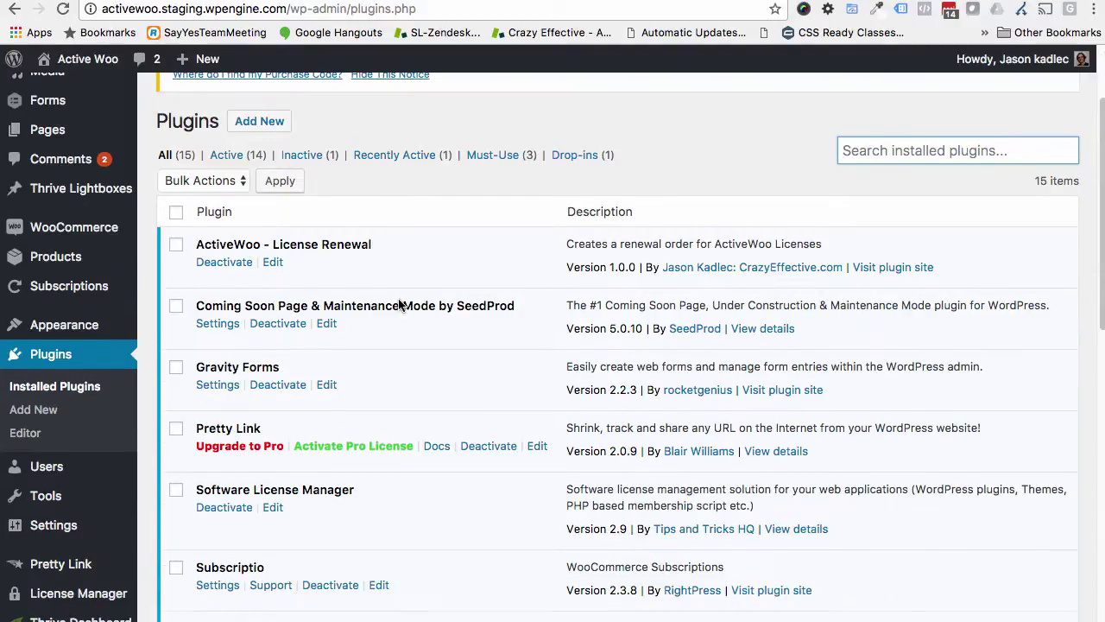
pyautogui.scroll(-6, 398, 298)
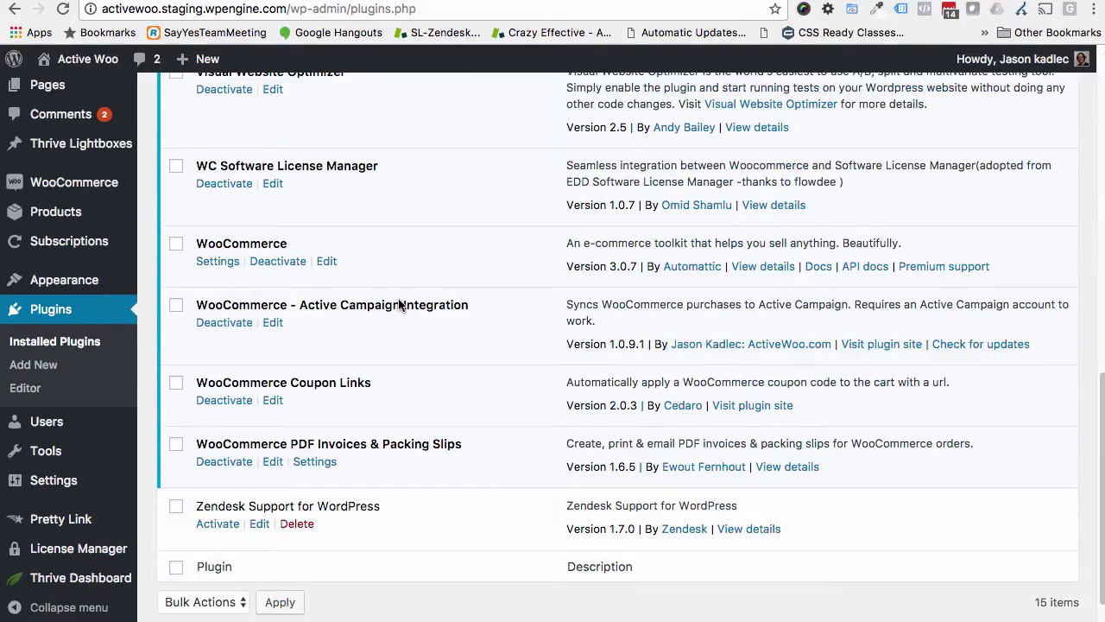
pyautogui.scroll(2, 398, 304)
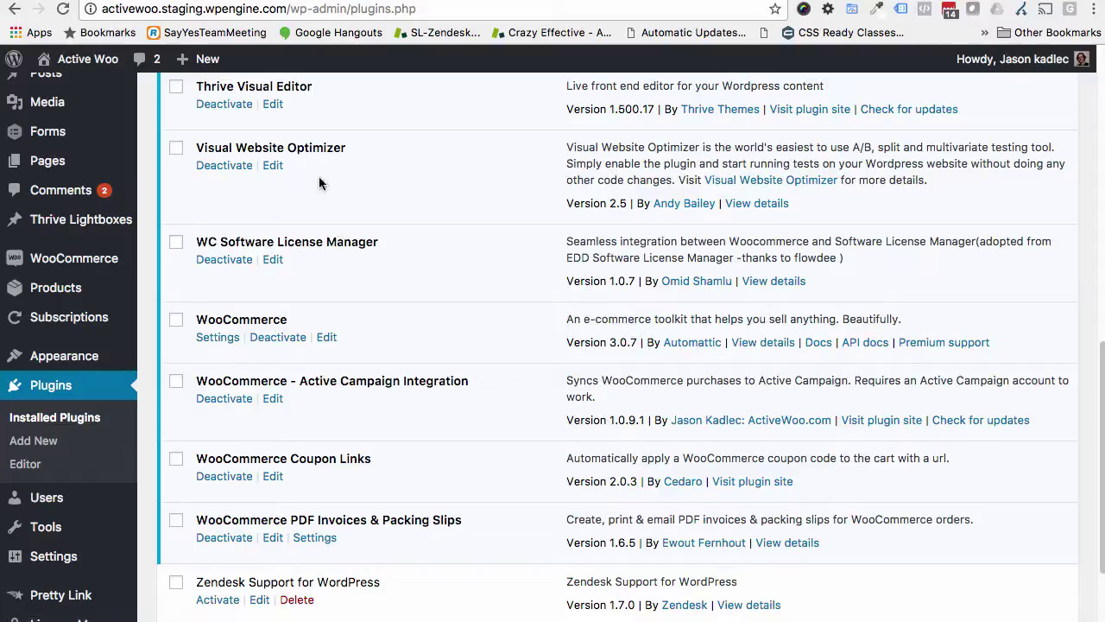
# Step: Open the VWO plugin's settings page and compare its account ID with the one on the VWO dashboard
pyautogui.moveTo(54, 556)
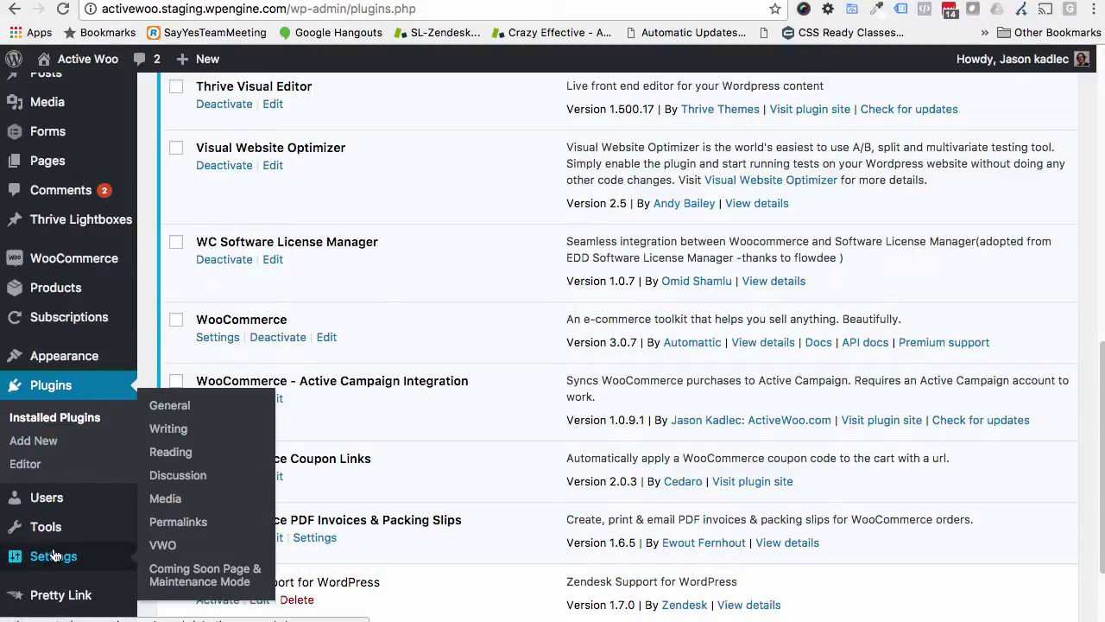
pyautogui.click(162, 542)
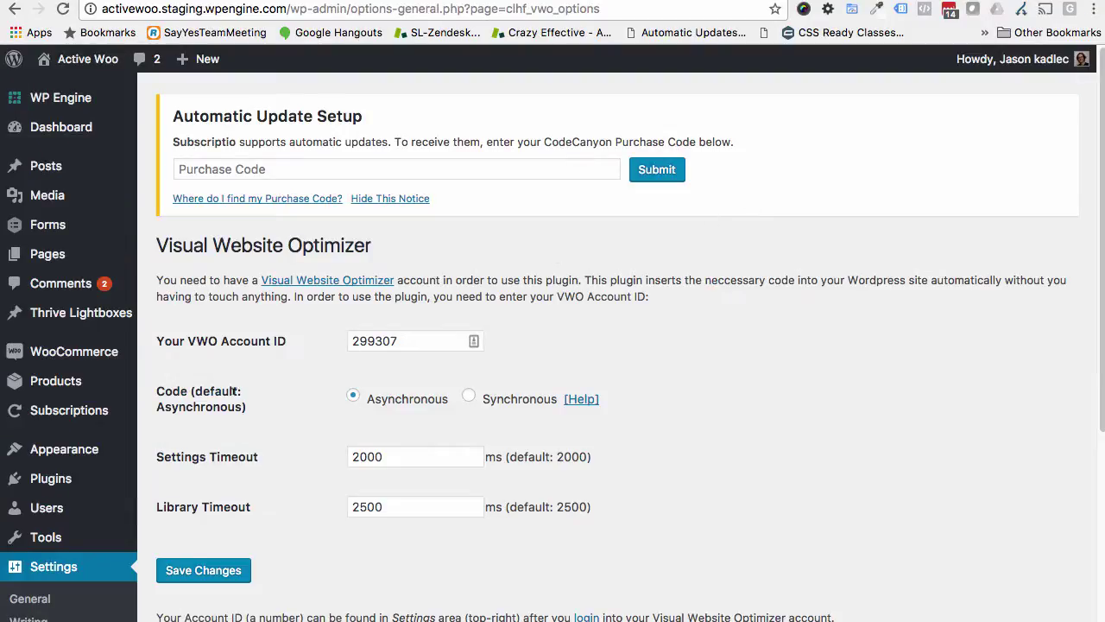
pyautogui.hotkey('ctrl', 'Tab')
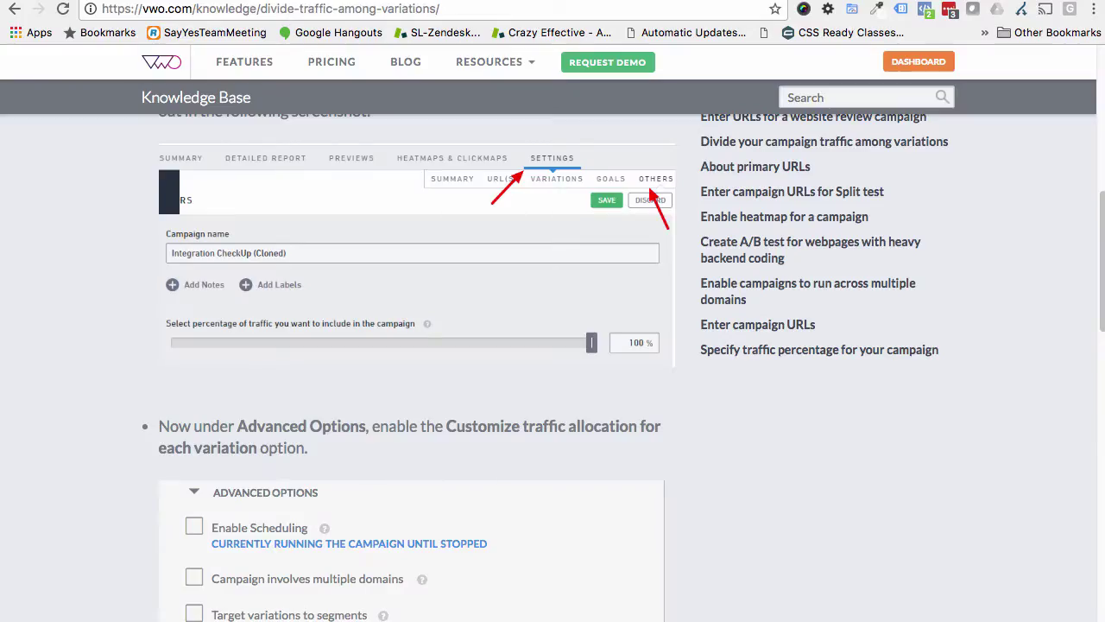
pyautogui.hotkey('ctrl', 'Tab')
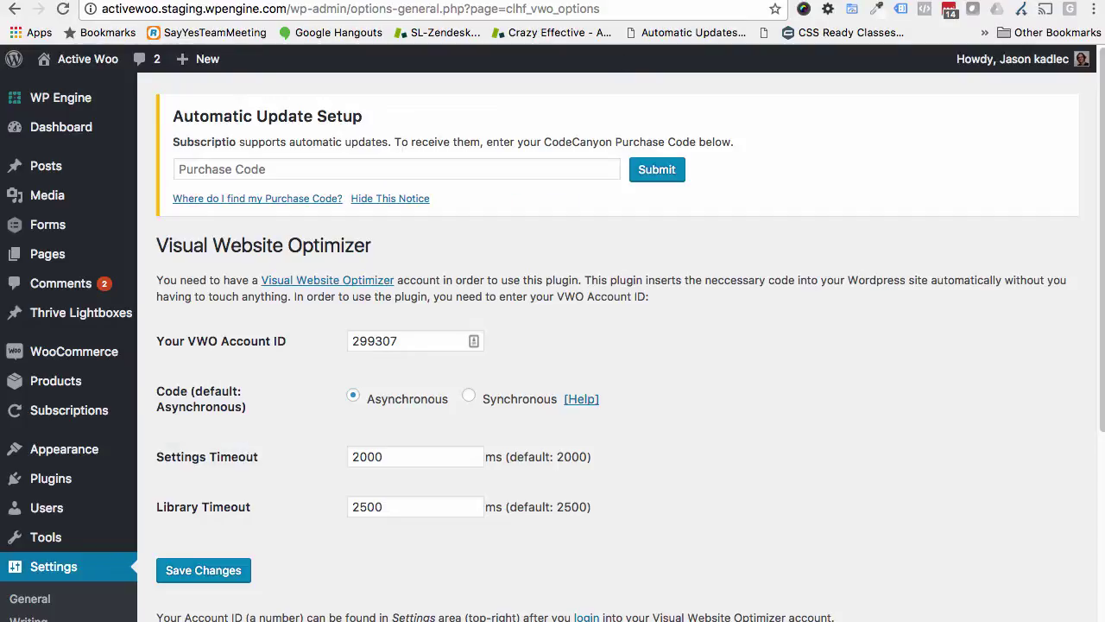
pyautogui.hotkey('ctrl', 'Tab')
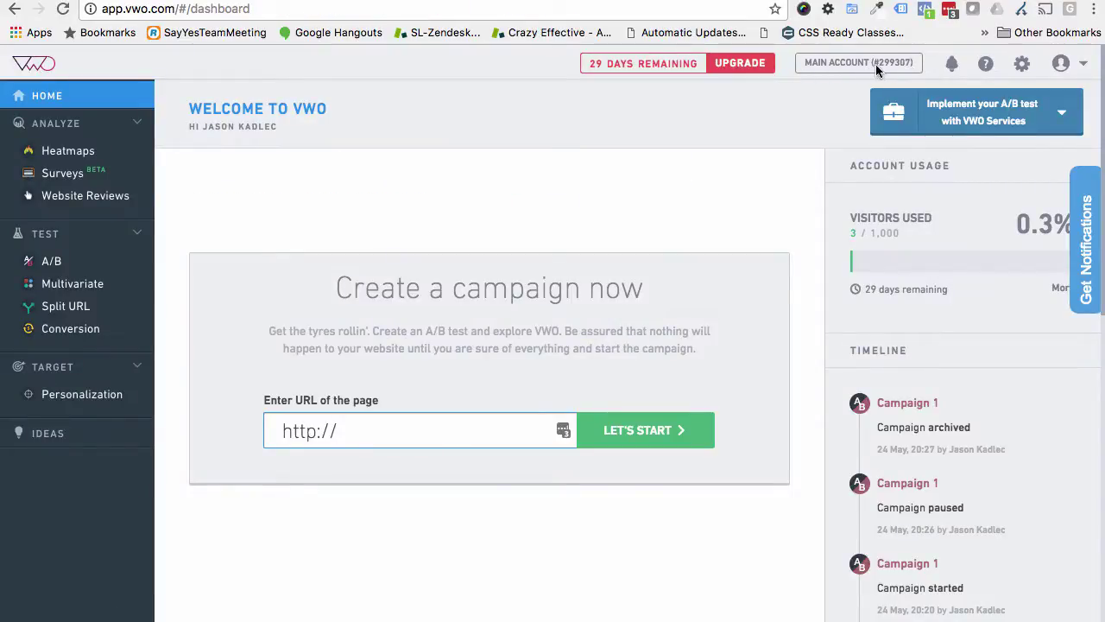
pyautogui.hotkey('ctrl', 'Tab')
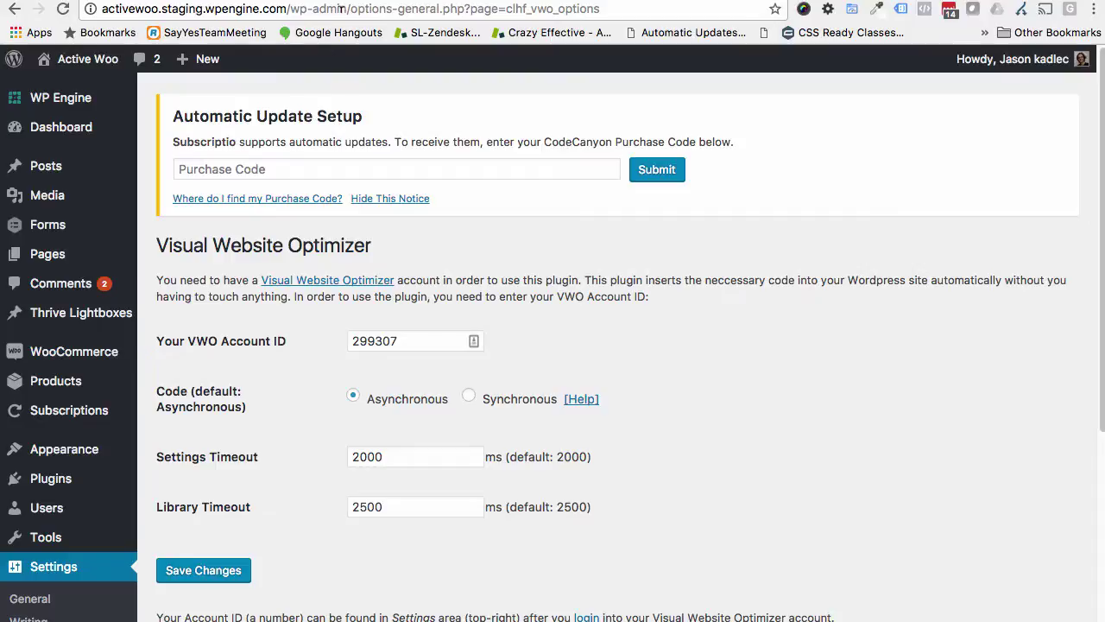
# Step: Return to VWO and start creating a new A/B test campaign
pyautogui.click(397, 0)
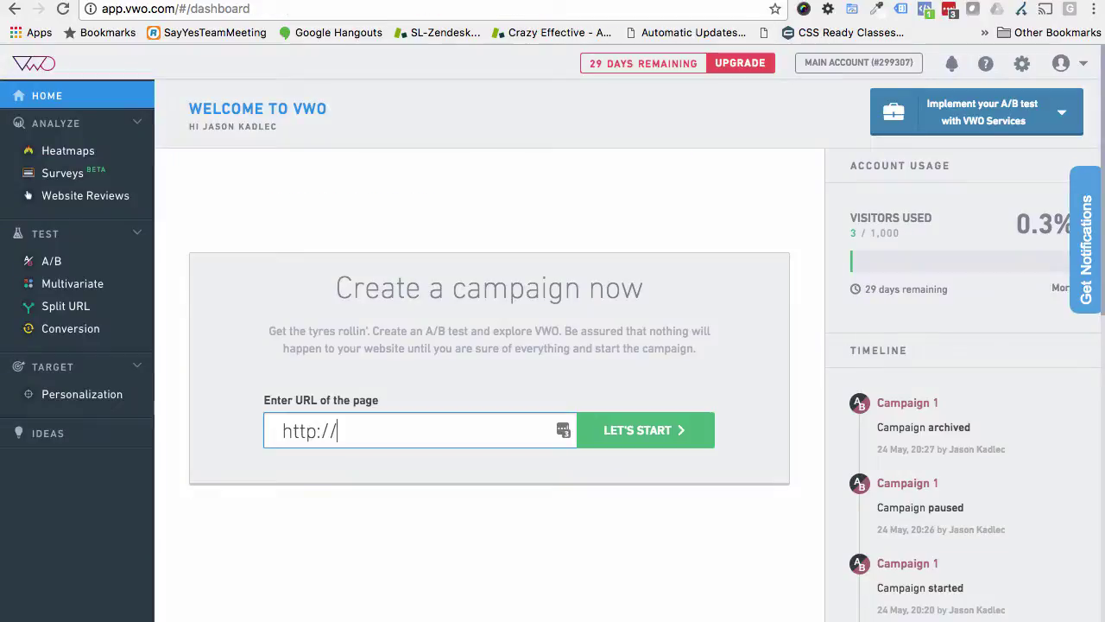
pyautogui.click(50, 260)
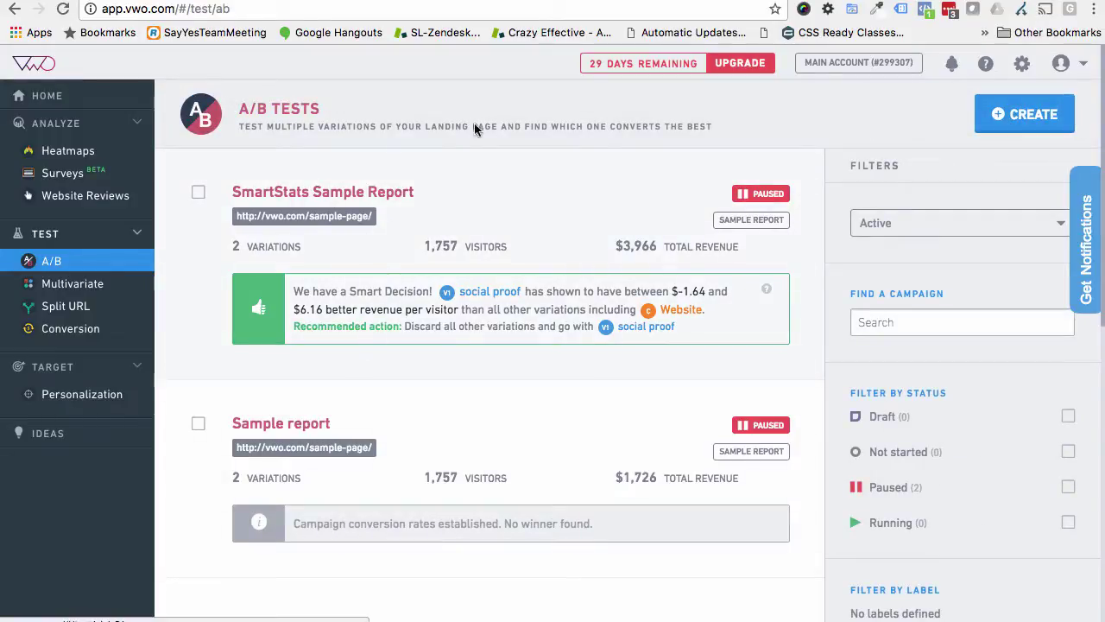
pyautogui.click(1050, 113)
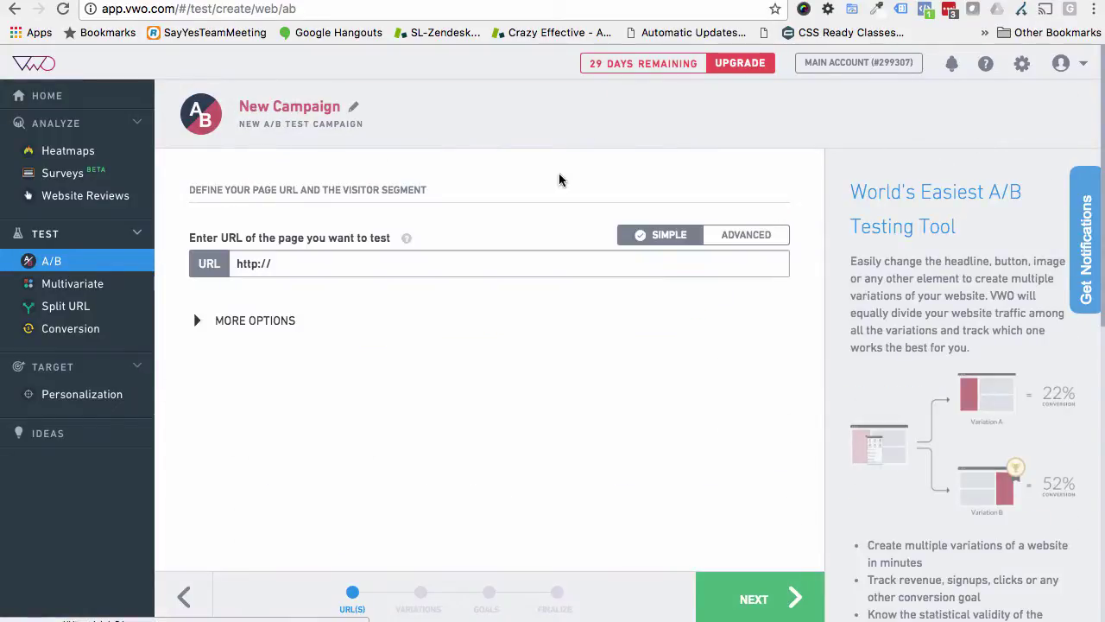
pyautogui.click(343, 265)
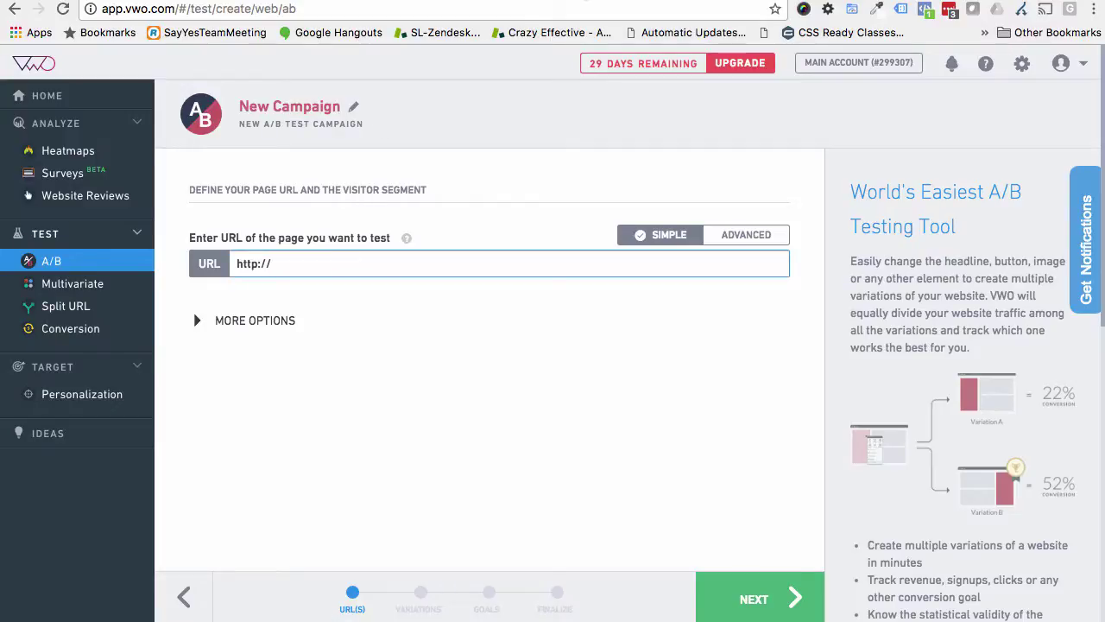
pyautogui.press('super+Tab')
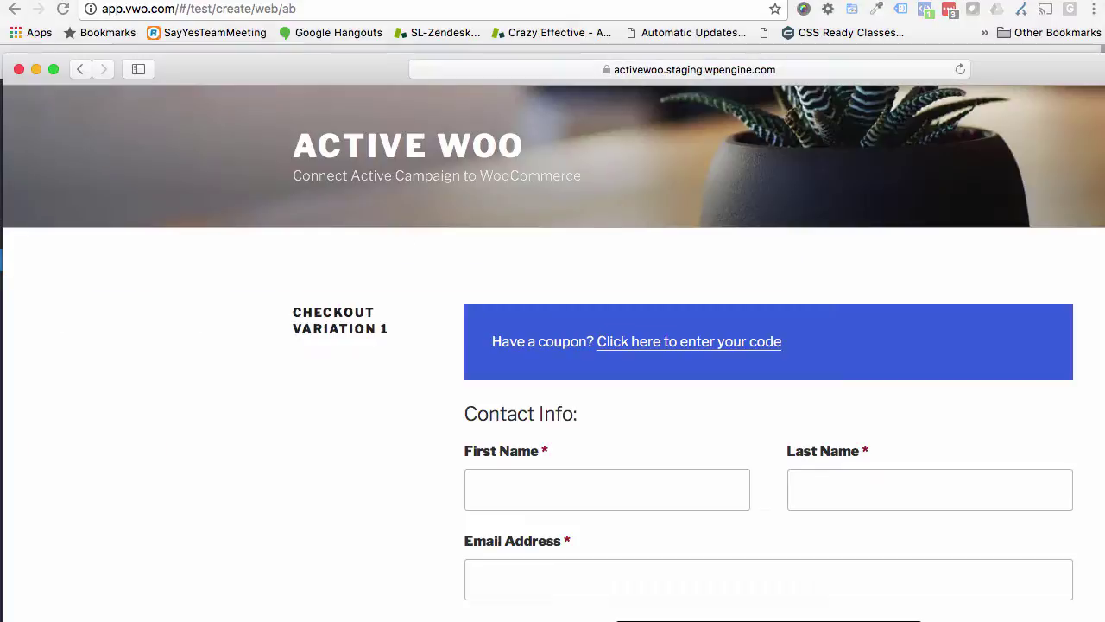
pyautogui.click(639, 69)
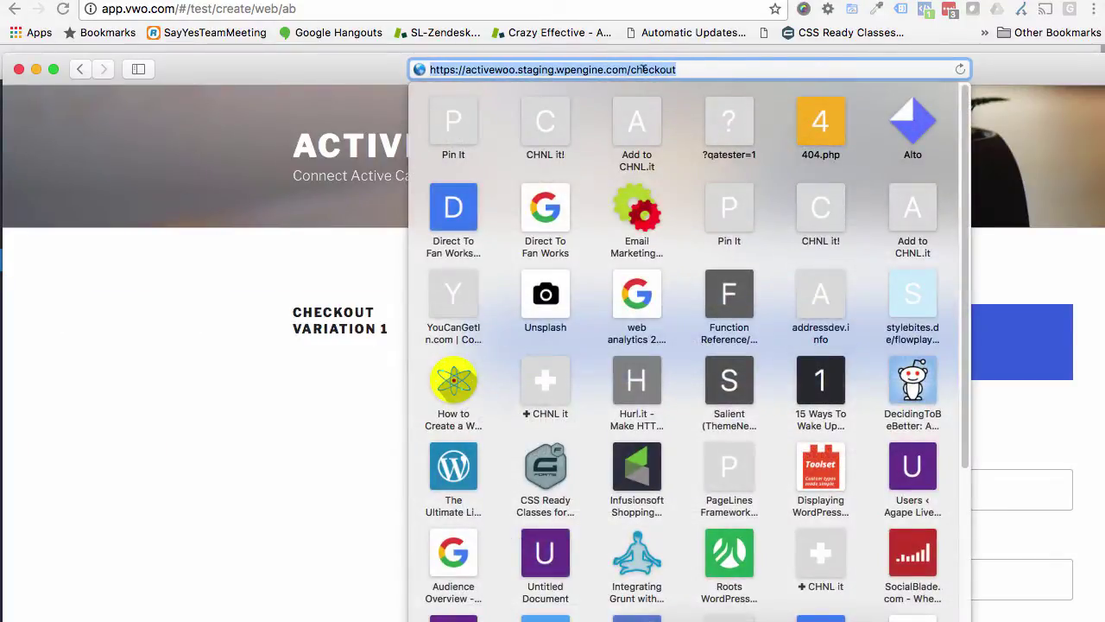
pyautogui.press('super+Tab')
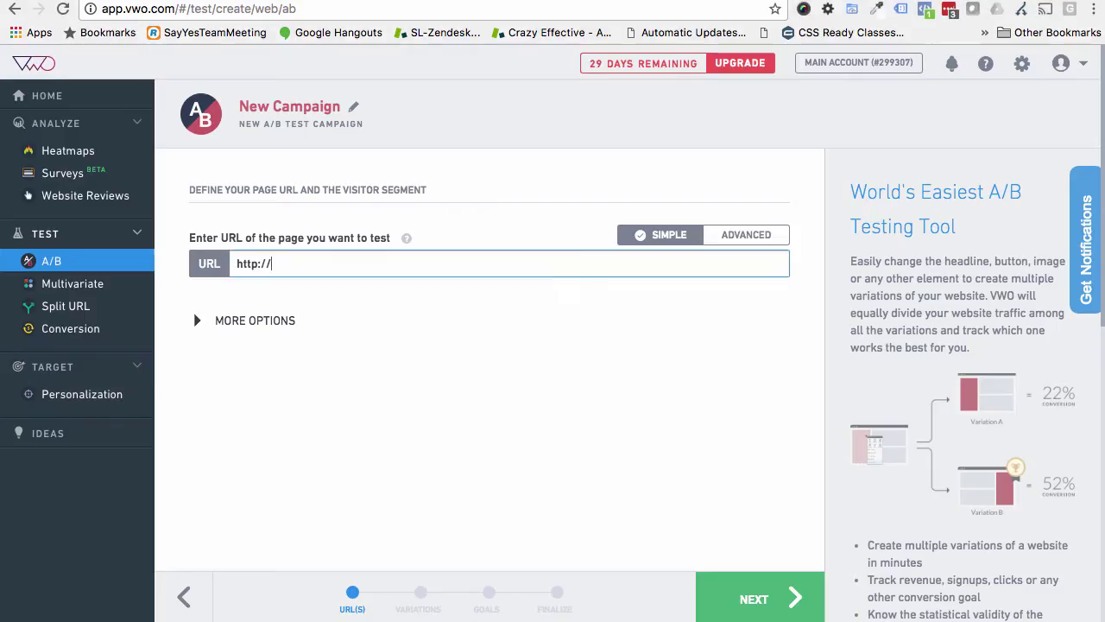
pyautogui.press('super+a')
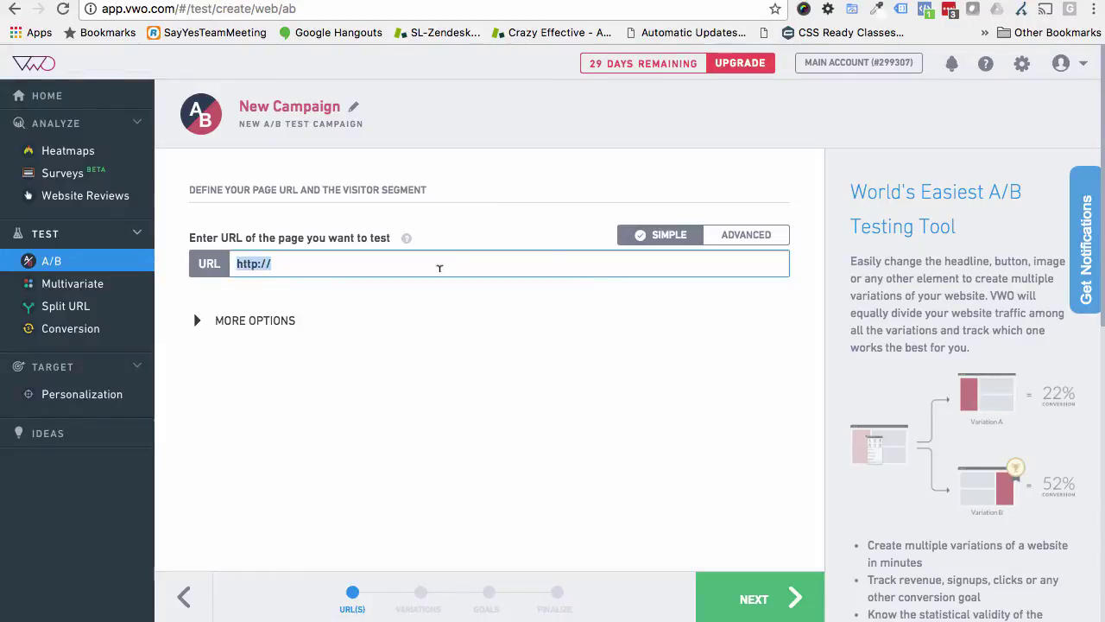
pyautogui.write('https://activewoo.staging.wpengine.com/checkout')
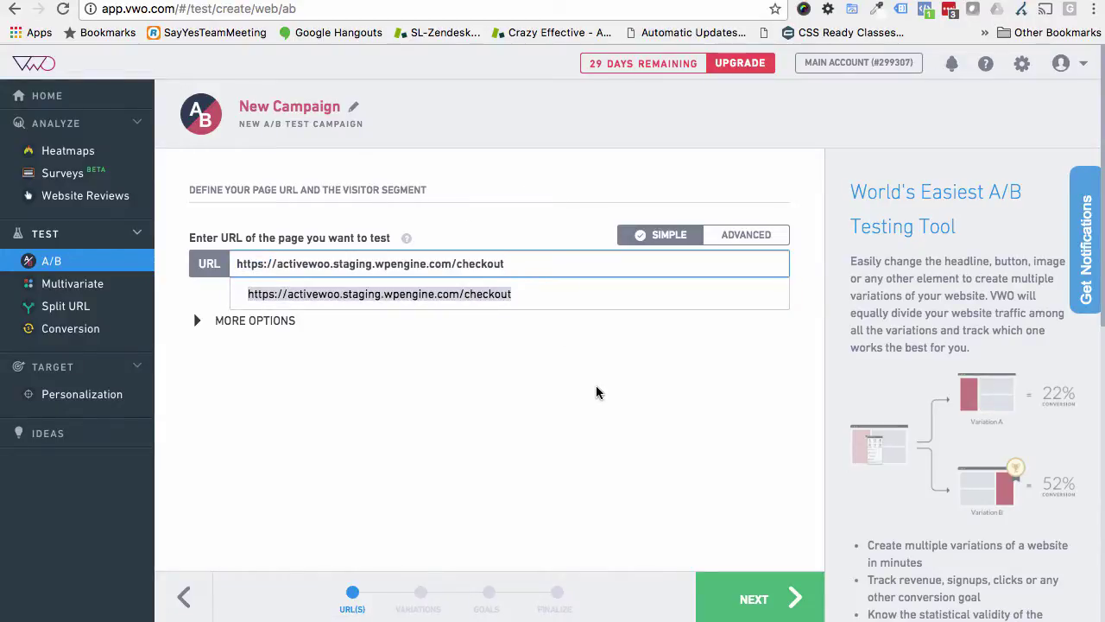
pyautogui.click(748, 593)
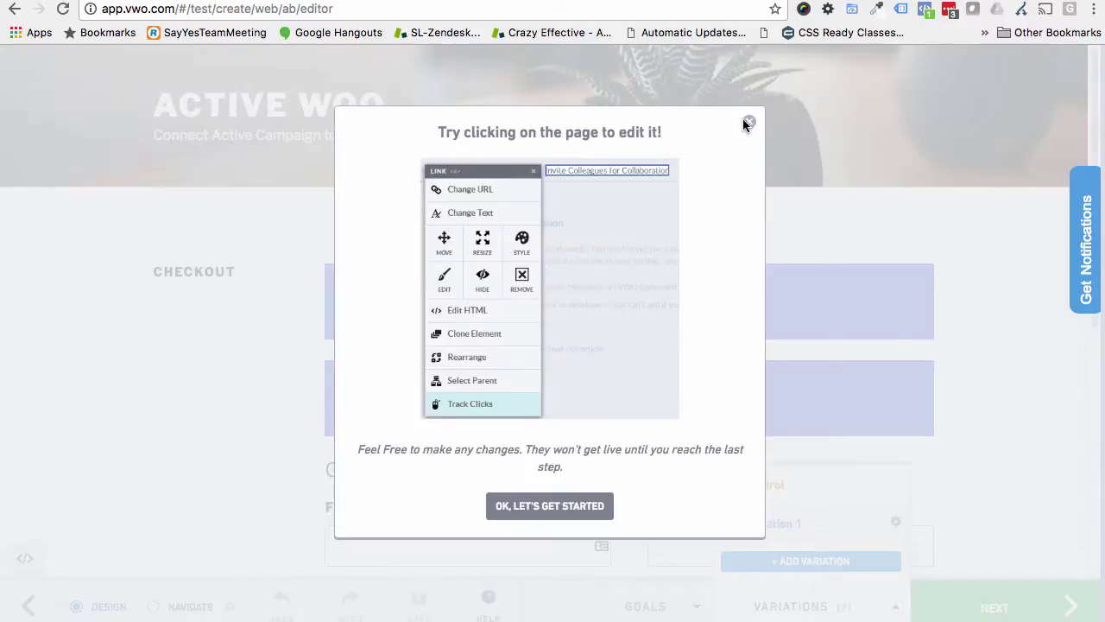
pyautogui.click(747, 122)
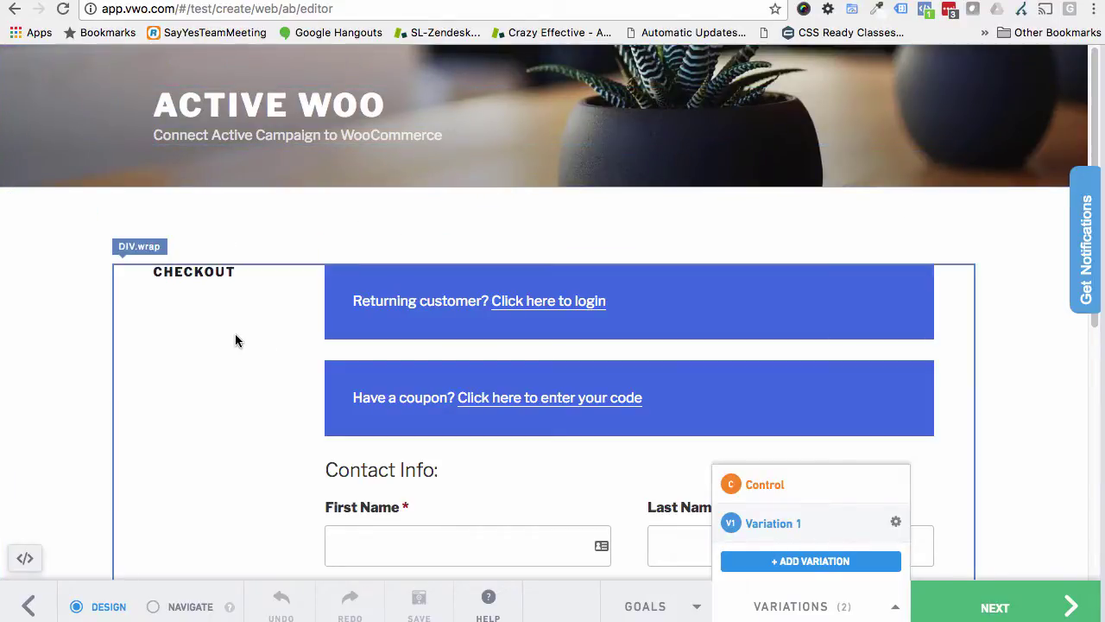
# Step: Look over the checkout page in the variation editor, from the header and coupon notices to the Confirm Order section
pyautogui.scroll(-3, 235, 337)
pyautogui.scroll(-2, 236, 341)
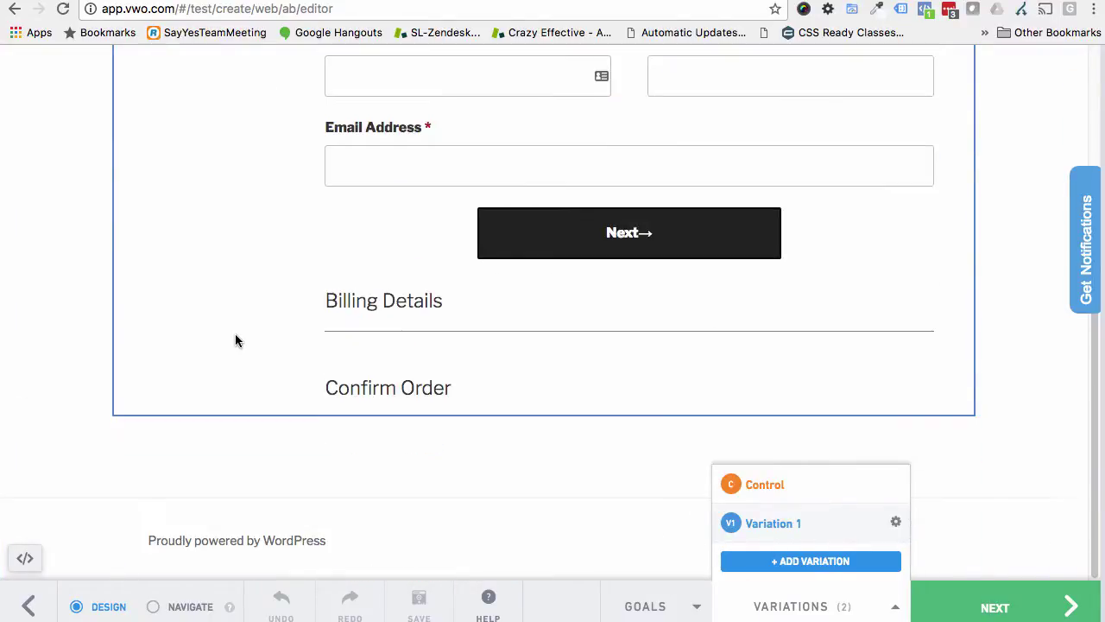
pyautogui.scroll(3, 237, 340)
pyautogui.scroll(2, 236, 341)
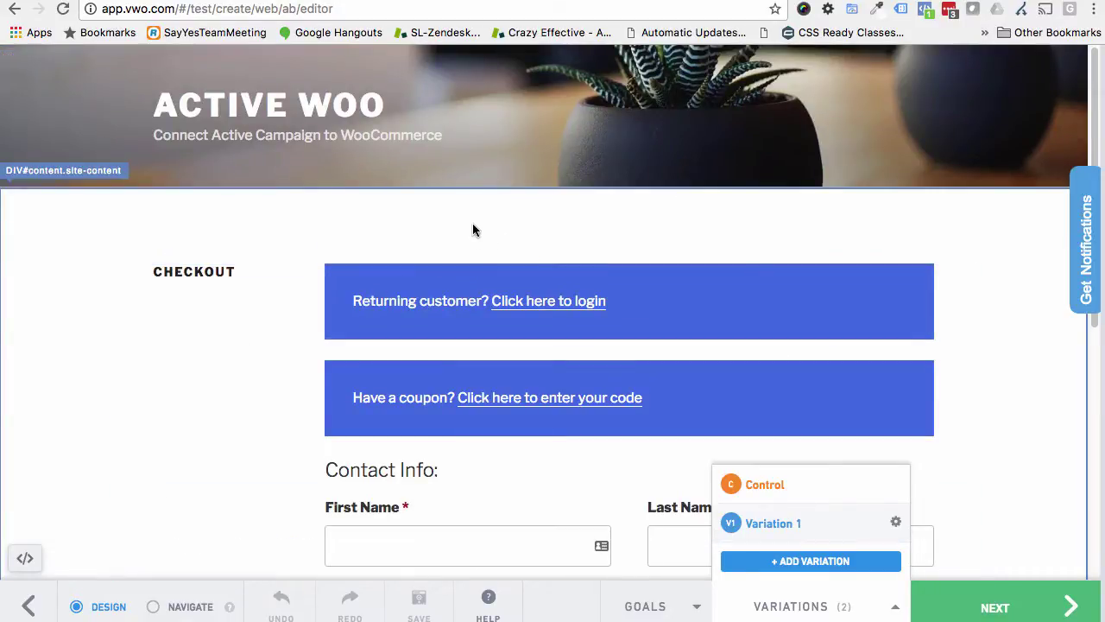
pyautogui.scroll(-5, 449, 277)
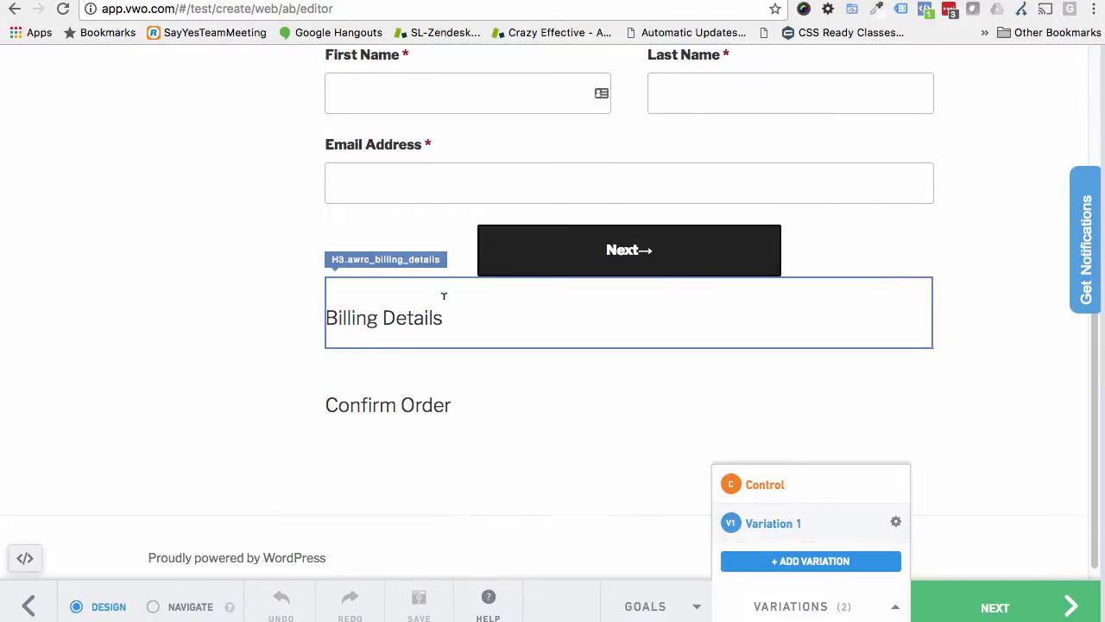
pyautogui.scroll(-1, 444, 296)
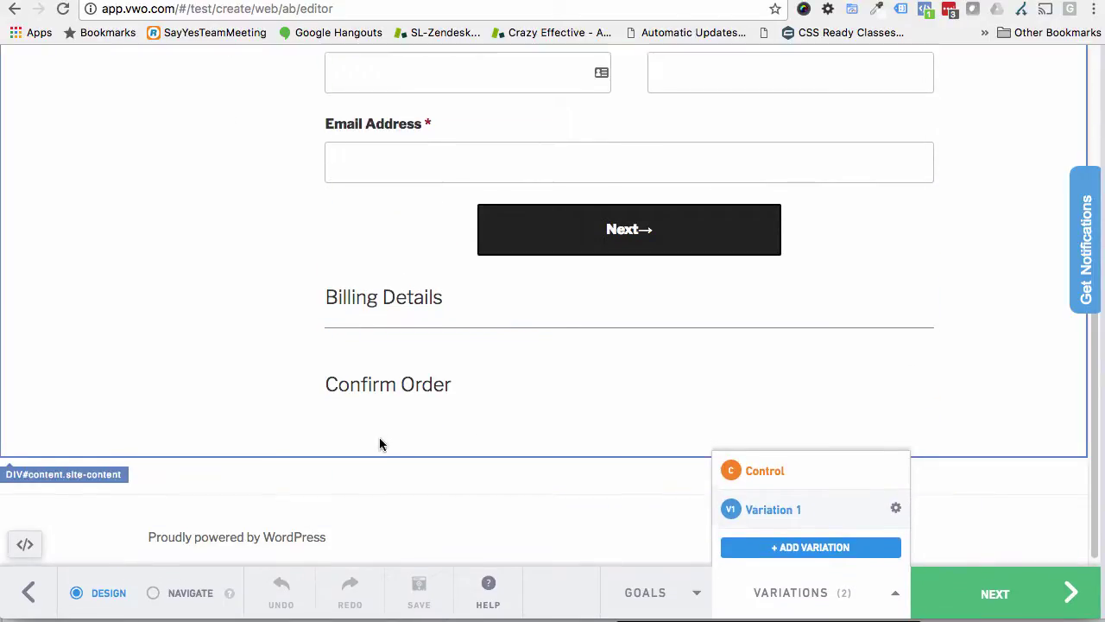
pyautogui.scroll(-1, 382, 444)
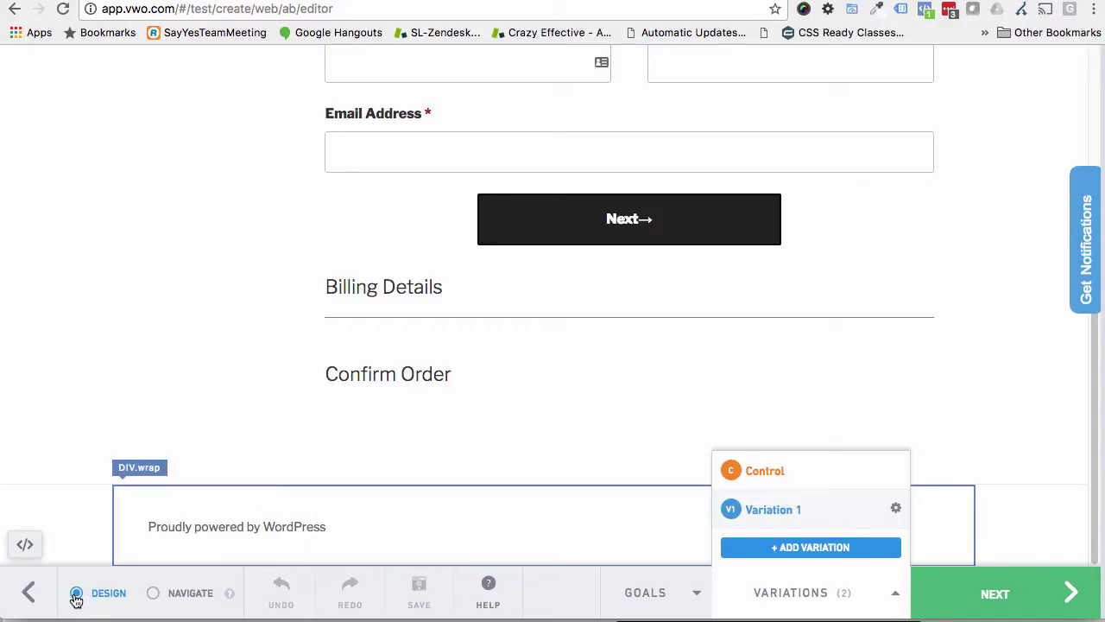
pyautogui.scroll(10, 346, 275)
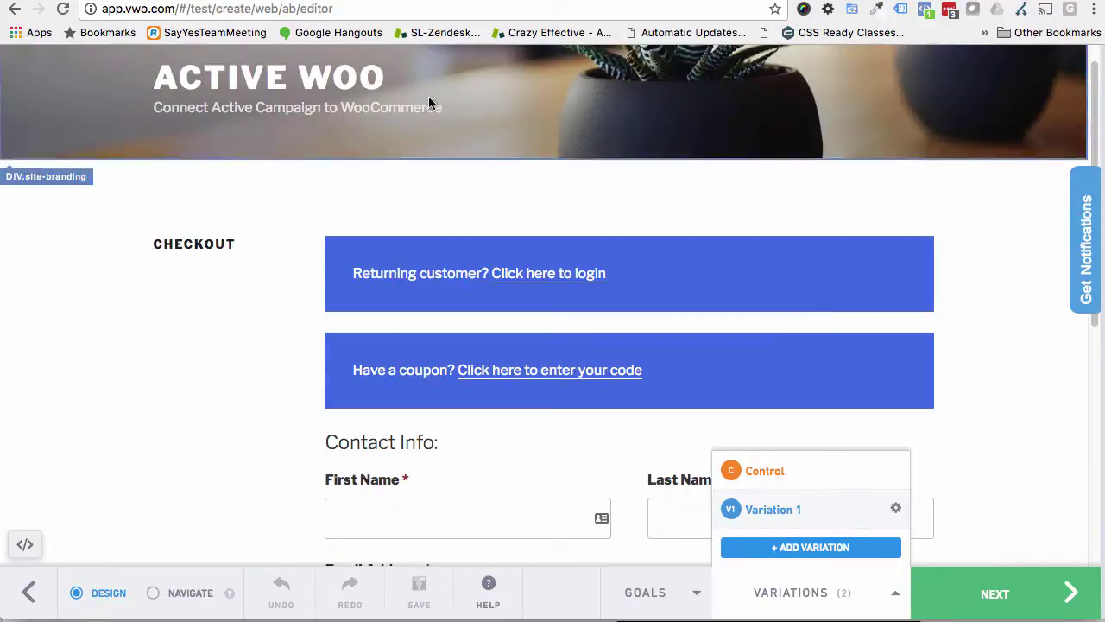
pyautogui.click(151, 9)
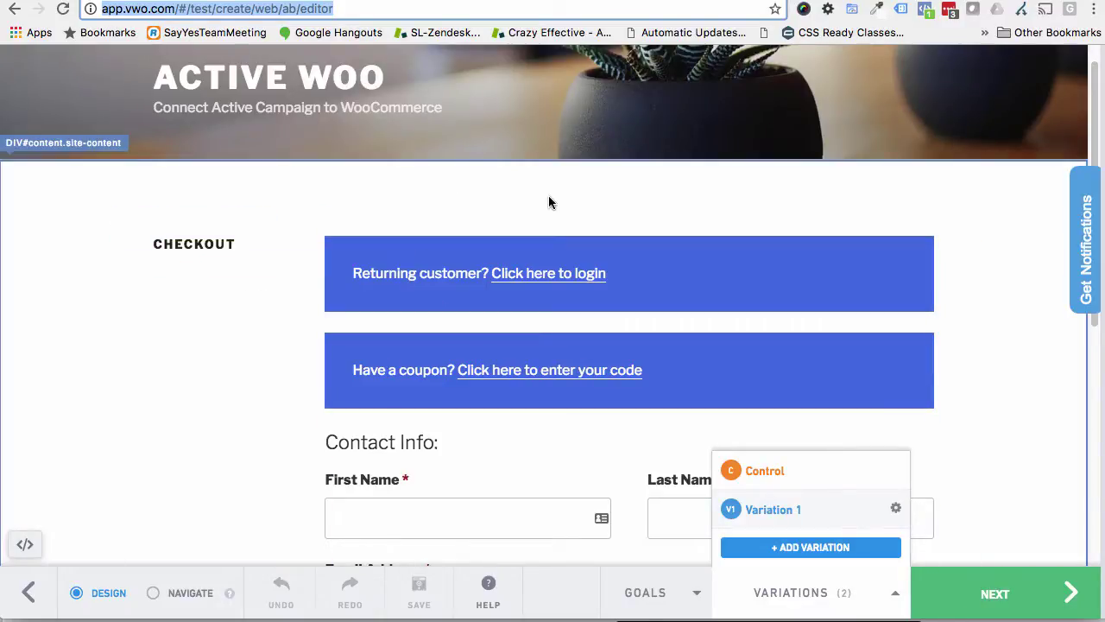
pyautogui.scroll(-3, 548, 199)
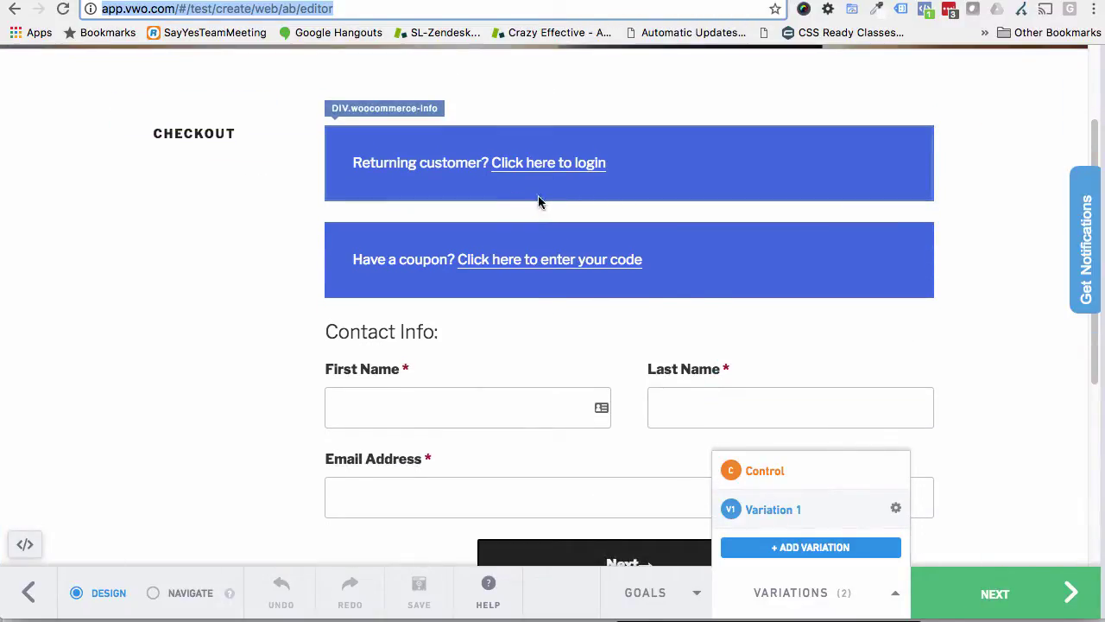
pyautogui.scroll(3, 623, 215)
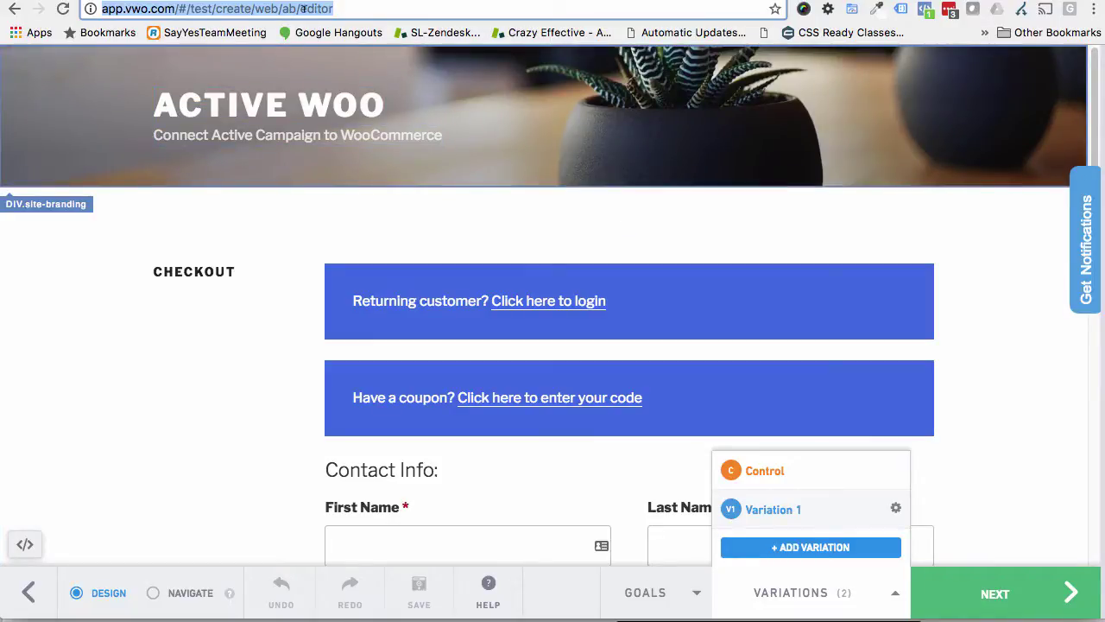
pyautogui.scroll(-1, 191, 522)
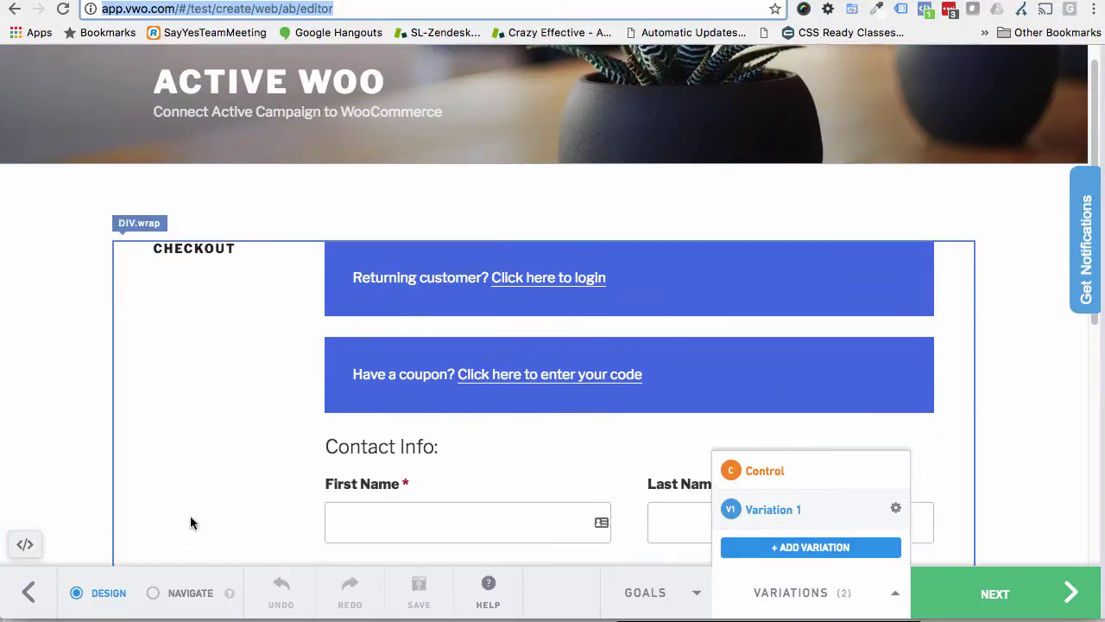
# Step: Switch the editor to Navigate mode and go from the checkout page to the Active Woo home page
pyautogui.click(152, 593)
pyautogui.scroll(-10, 349, 389)
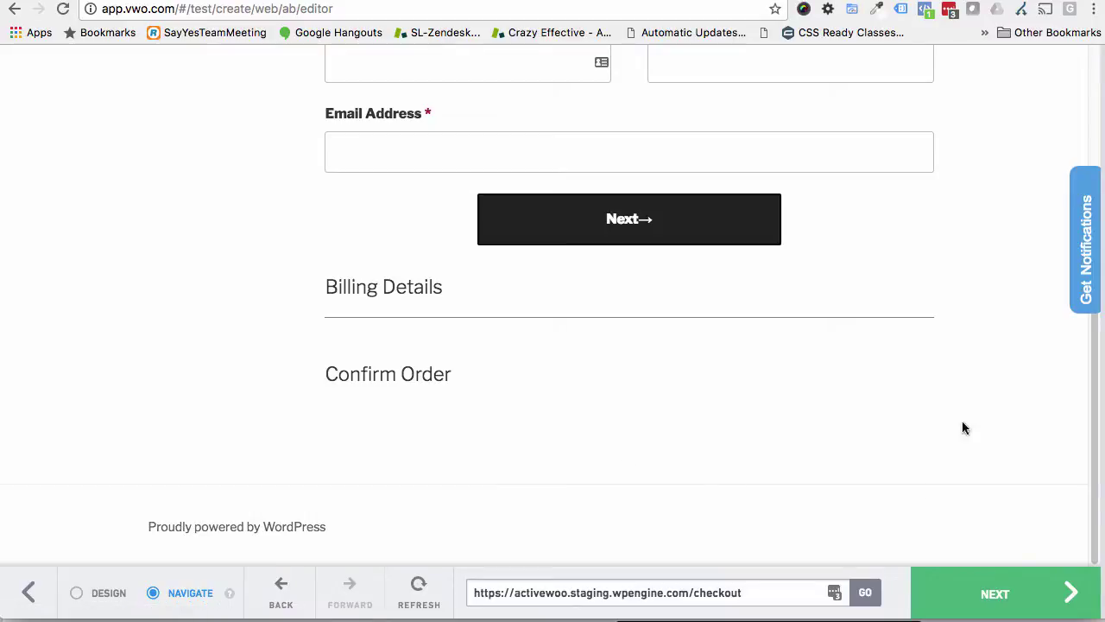
pyautogui.scroll(10, 1000, 390)
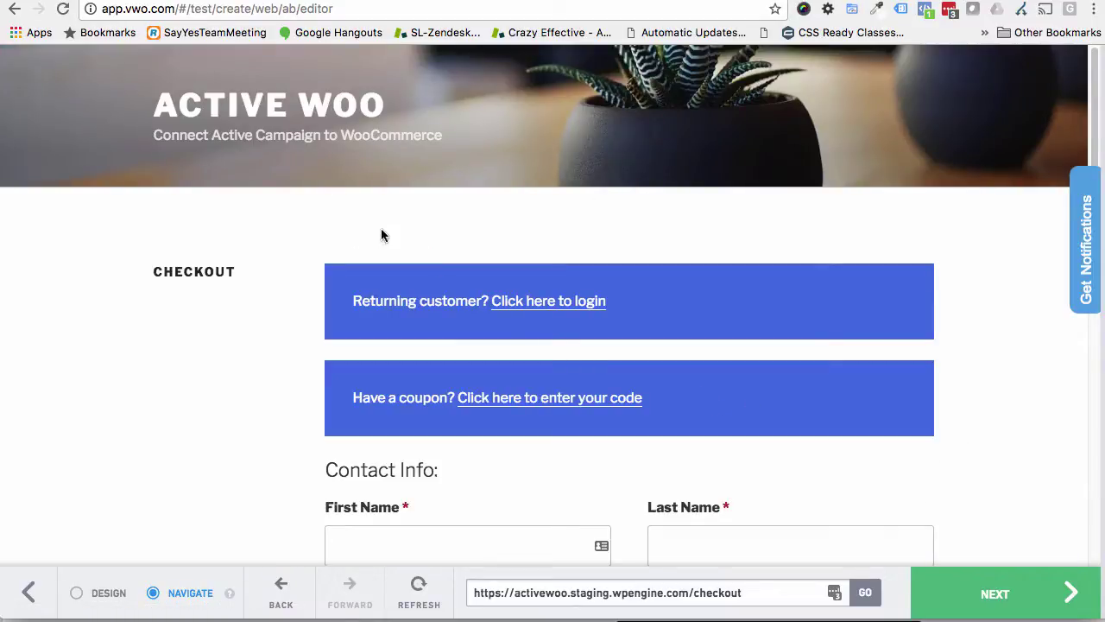
pyautogui.click(292, 112)
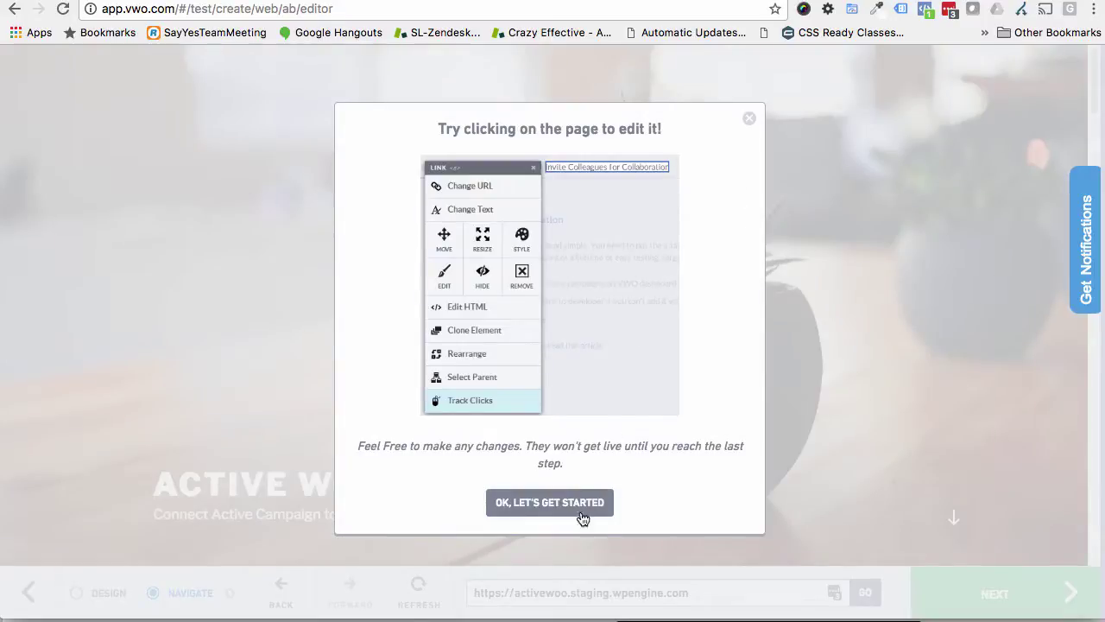
pyautogui.click(750, 118)
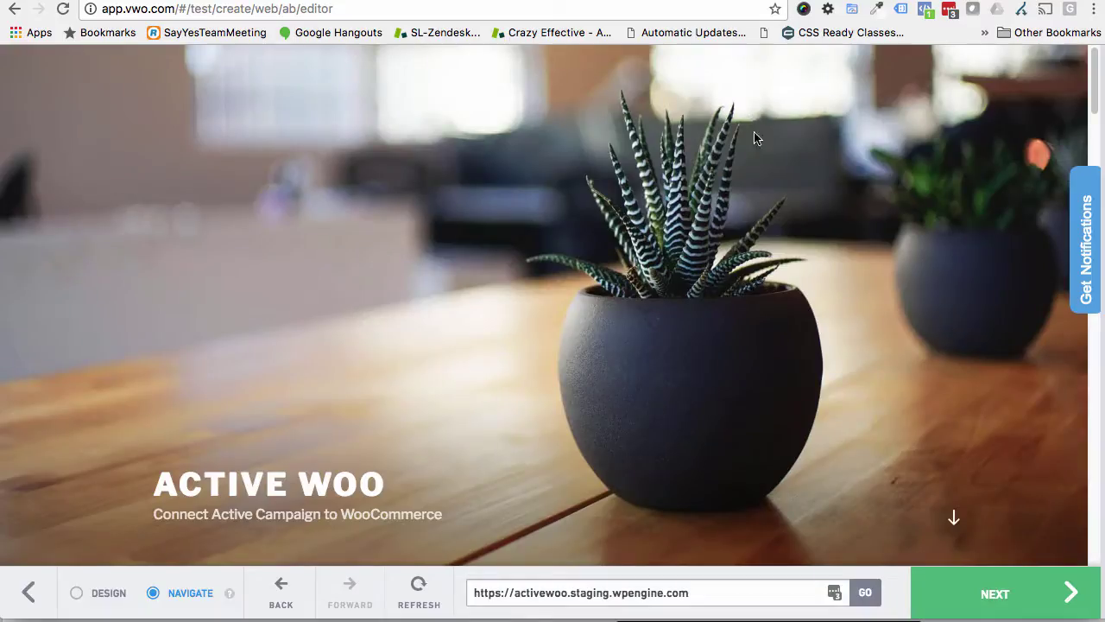
# Step: Look through the home page's sales content and FAQ for the Order ActiveWoo Now link
pyautogui.scroll(-5, 344, 348)
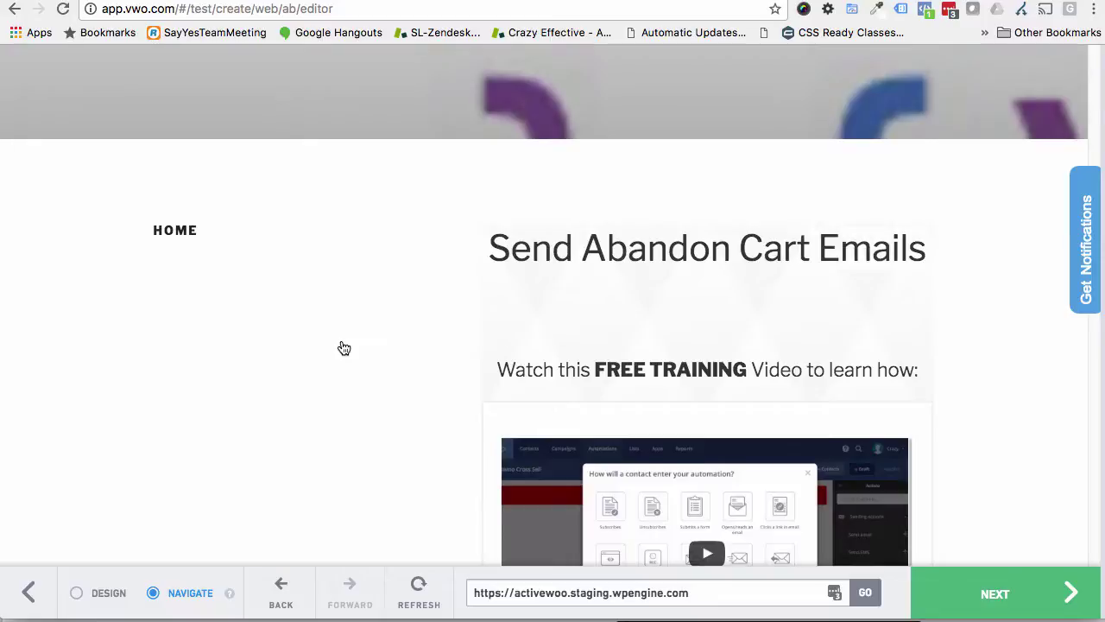
pyautogui.scroll(-3, 344, 348)
pyautogui.scroll(6, 343, 348)
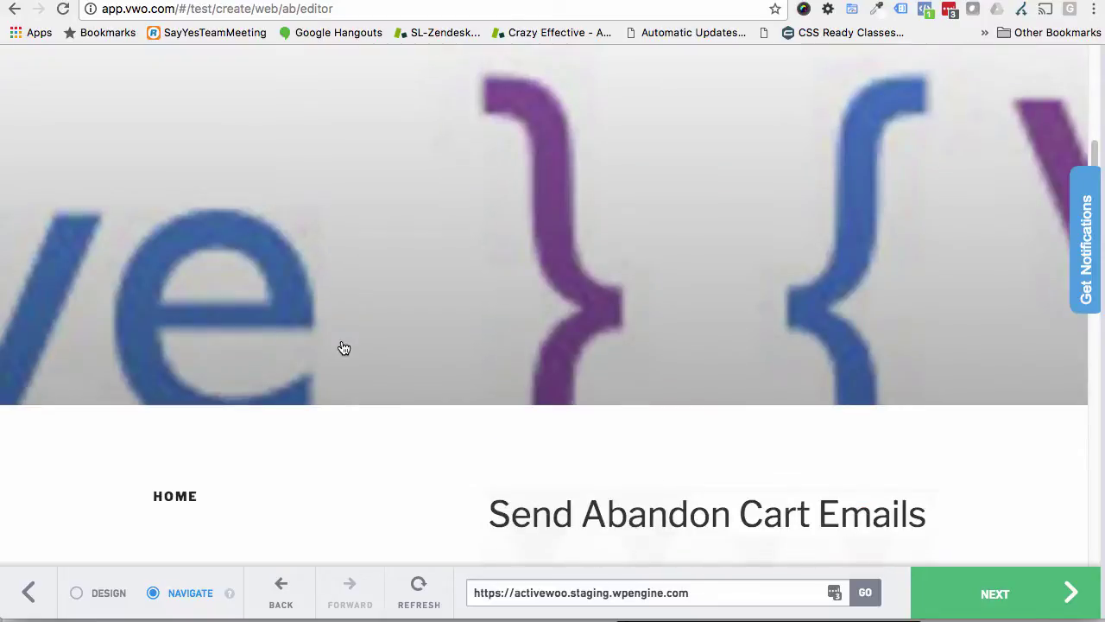
pyautogui.scroll(-7, 343, 348)
pyautogui.scroll(-6, 344, 348)
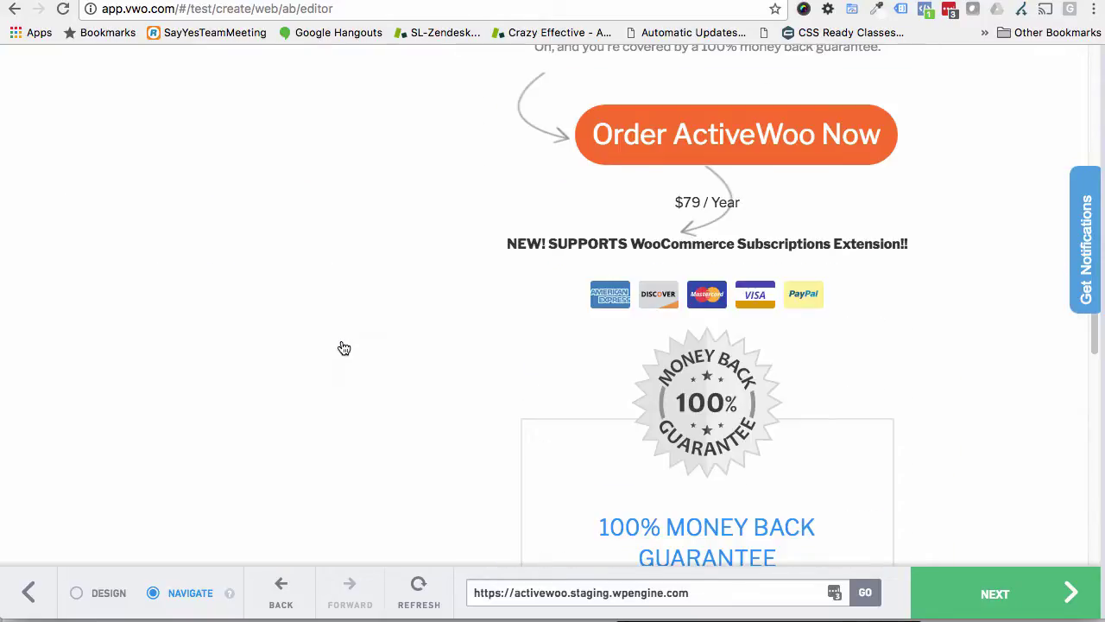
pyautogui.scroll(-15, 343, 349)
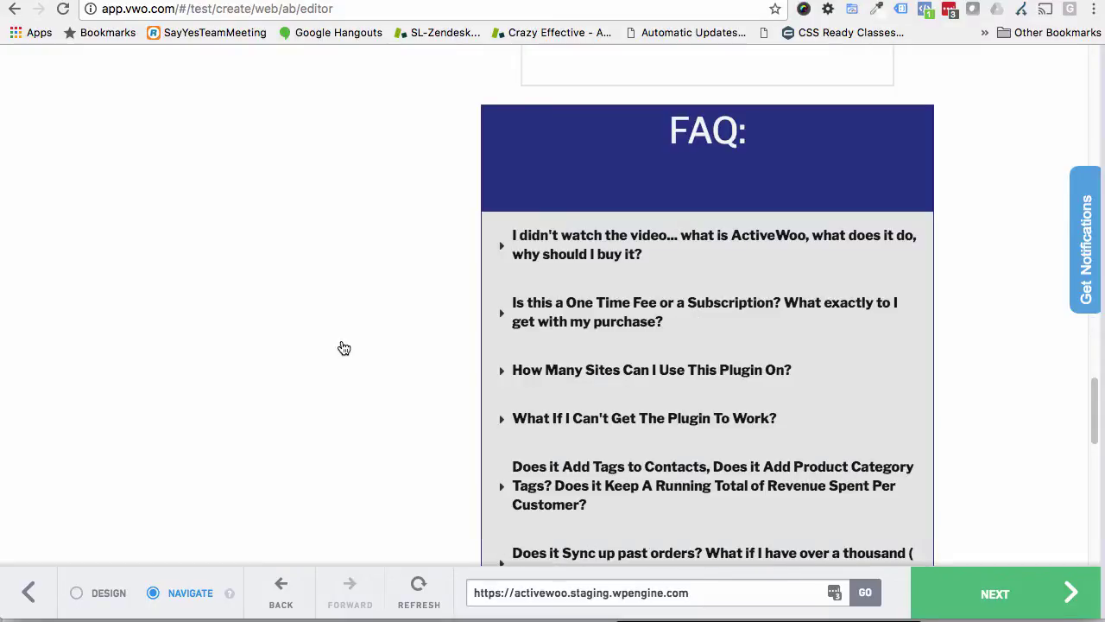
pyautogui.scroll(12, 343, 348)
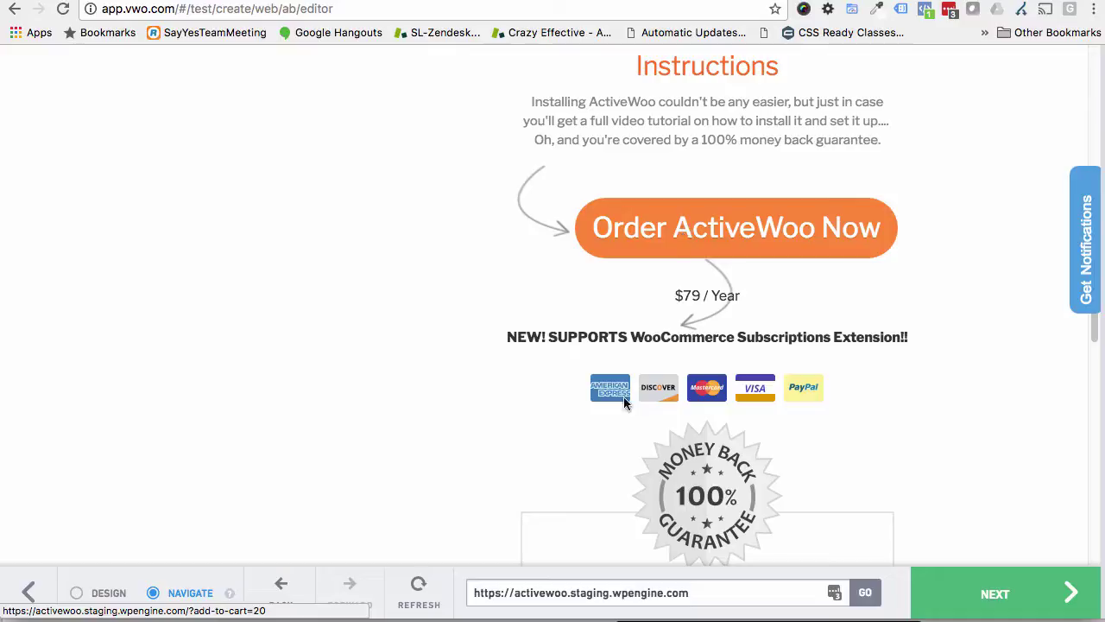
pyautogui.click(697, 592)
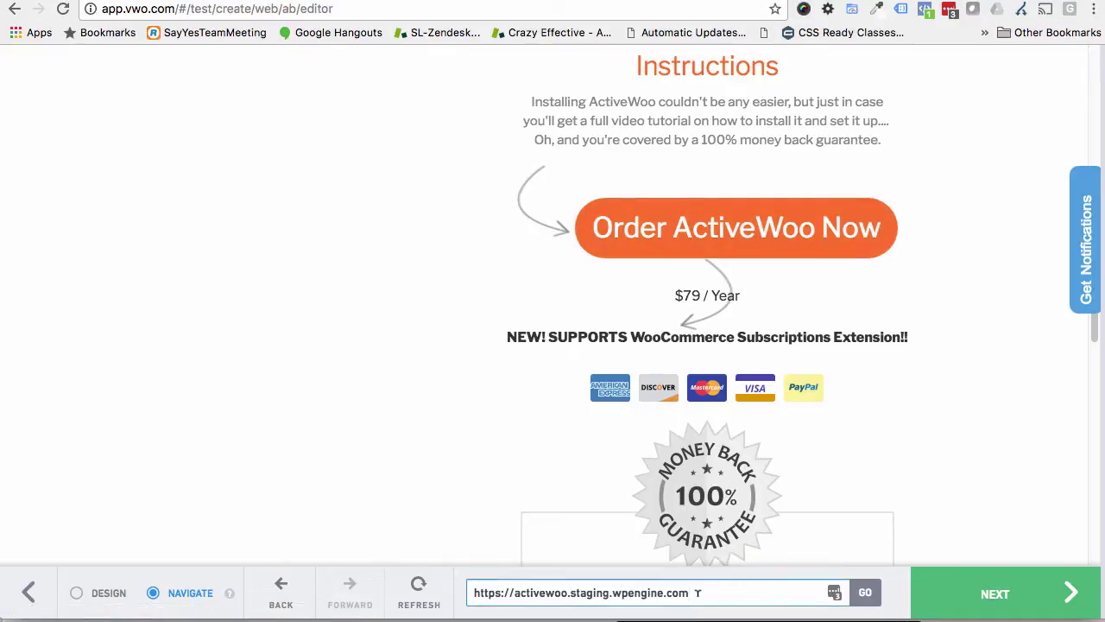
pyautogui.write('cart')
pyautogui.press('Return')
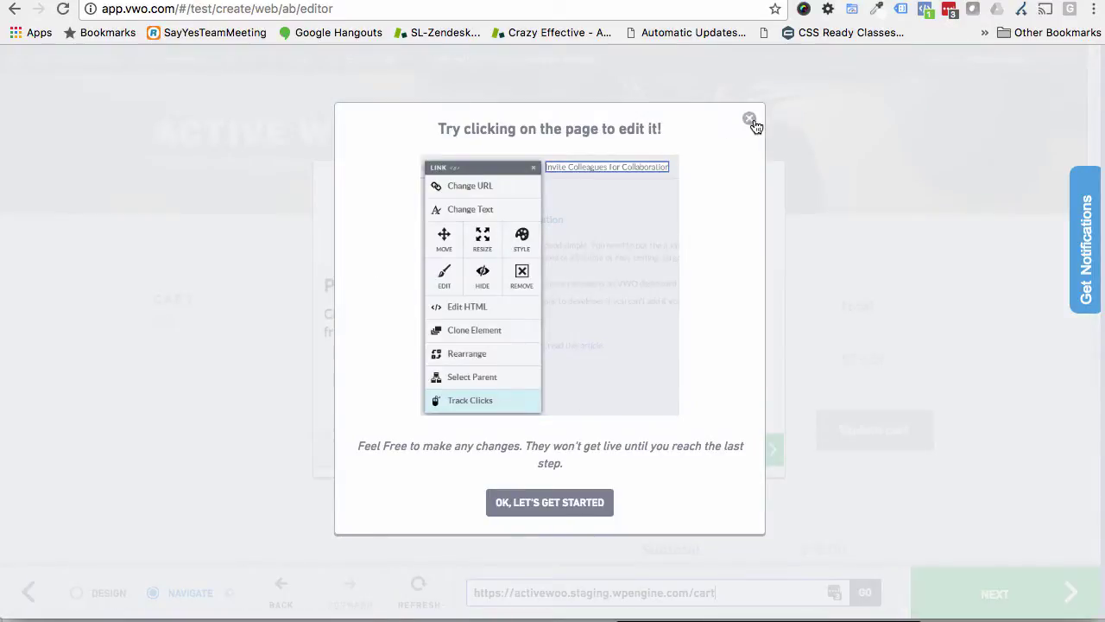
pyautogui.click(748, 118)
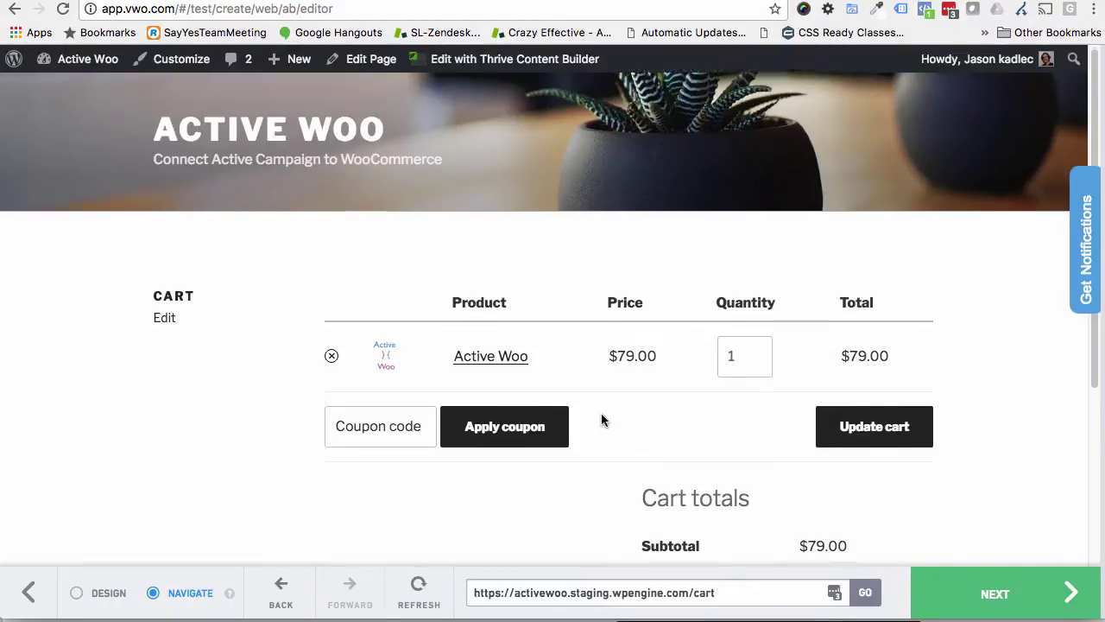
pyautogui.scroll(-3, 602, 427)
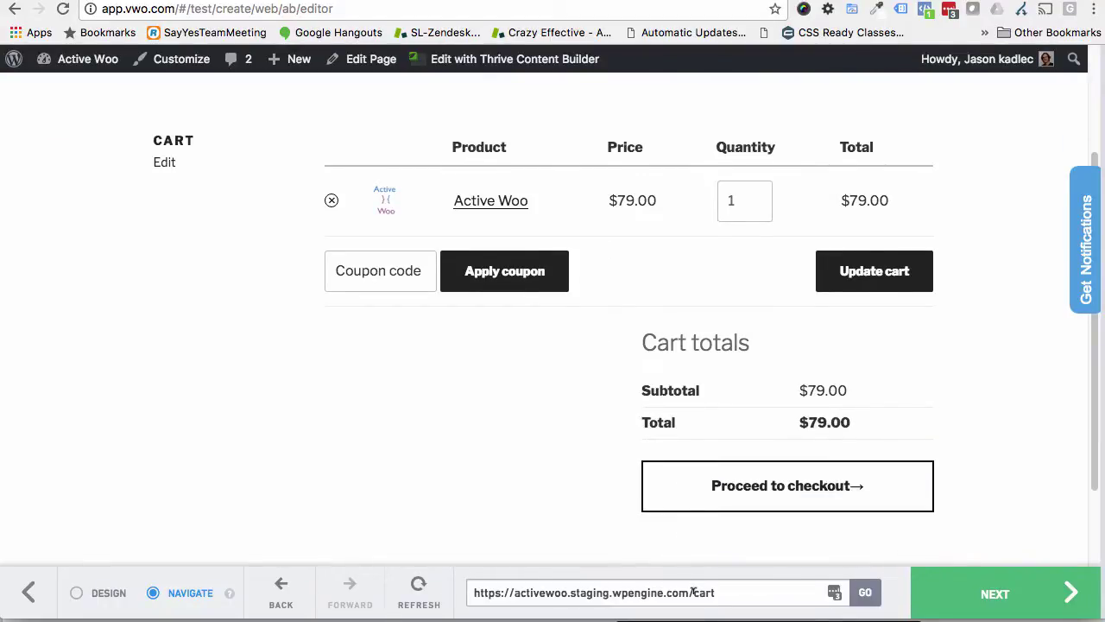
pyautogui.click(693, 592)
pyautogui.moveTo(693, 593); pyautogui.dragTo(747, 591)
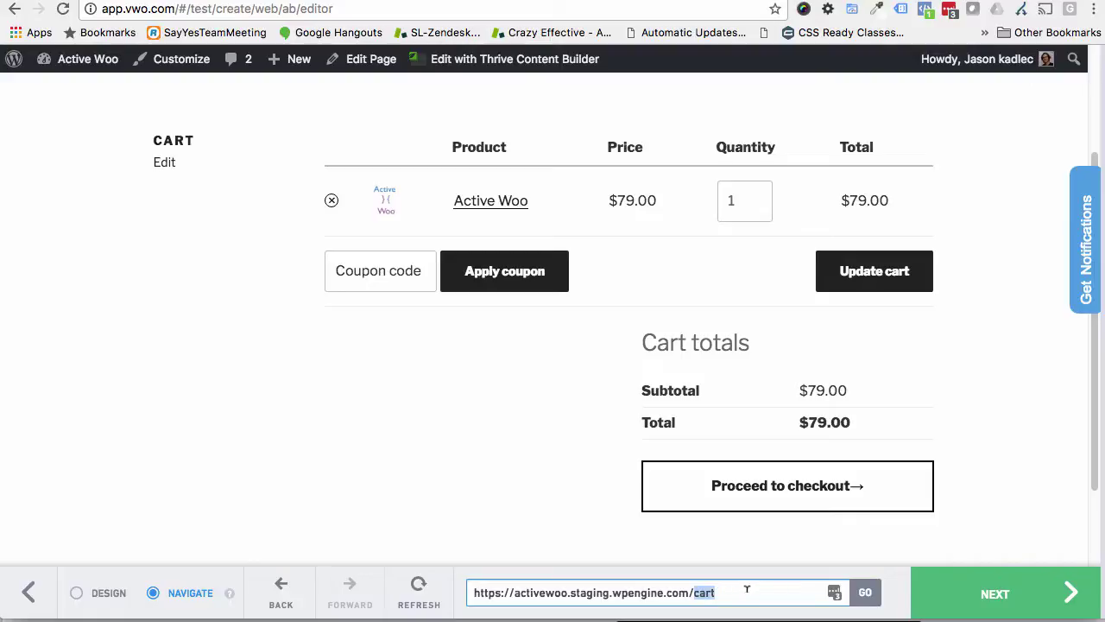
pyautogui.press('BackSpace')
pyautogui.write('?add-to-c')
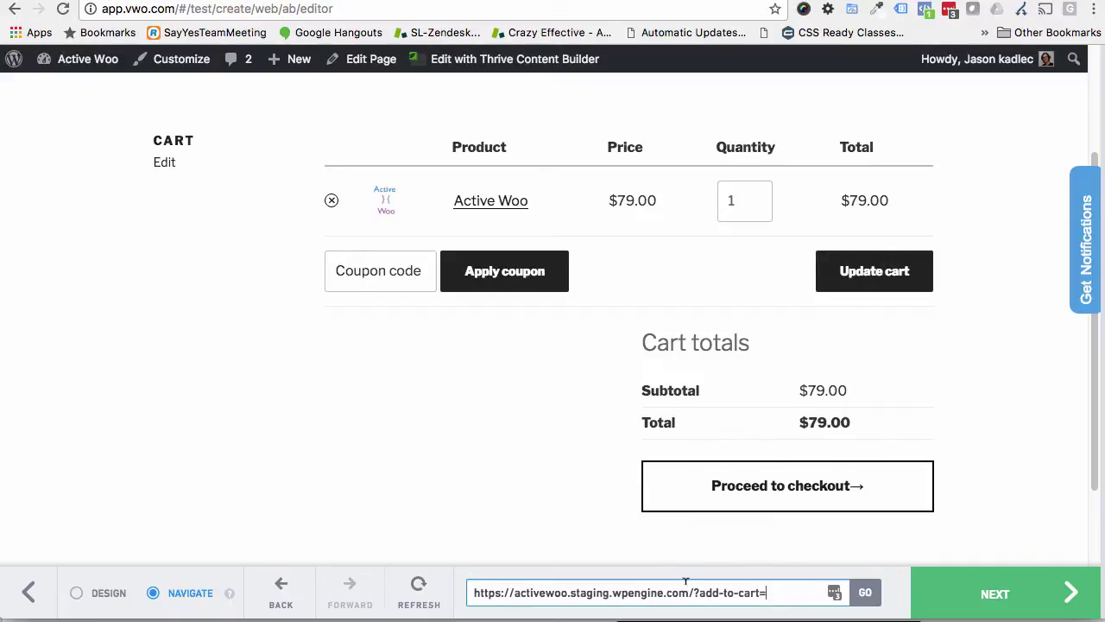
pyautogui.moveTo(694, 593); pyautogui.dragTo(802, 592)
pyautogui.press('BackSpace')
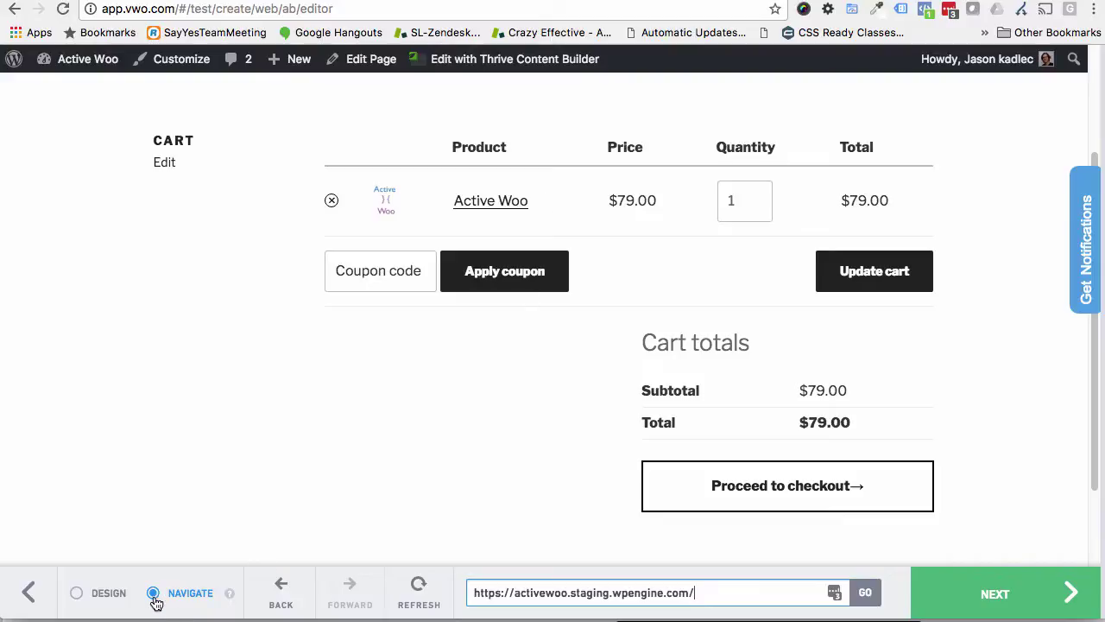
# Step: Proceed from the cart to the checkout page in the variation editor and enable Design mode there
pyautogui.click(750, 488)
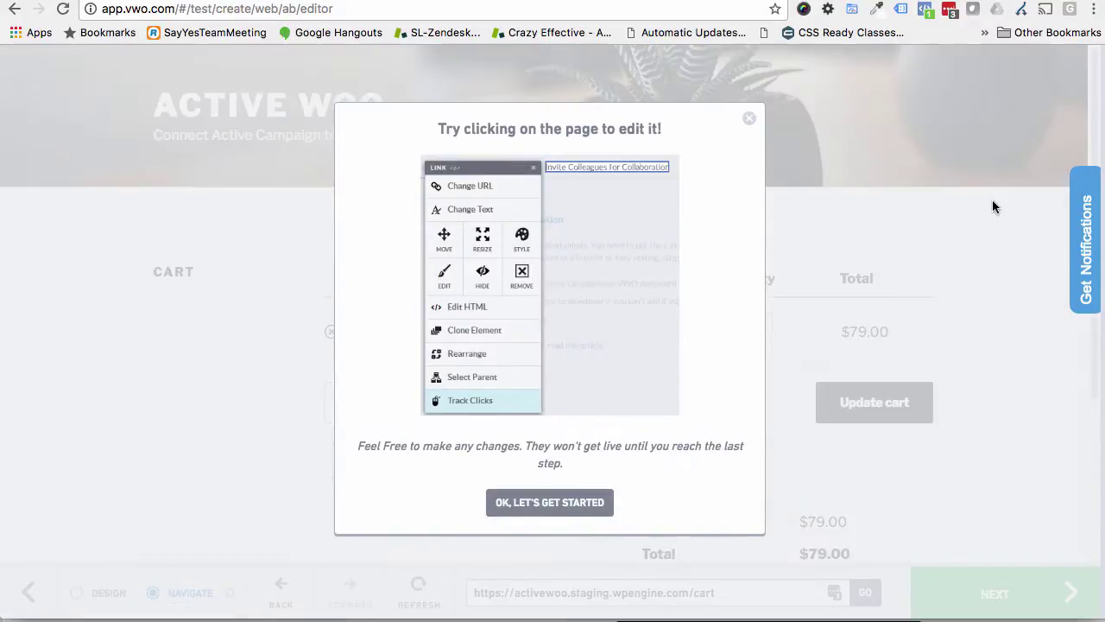
pyautogui.click(748, 119)
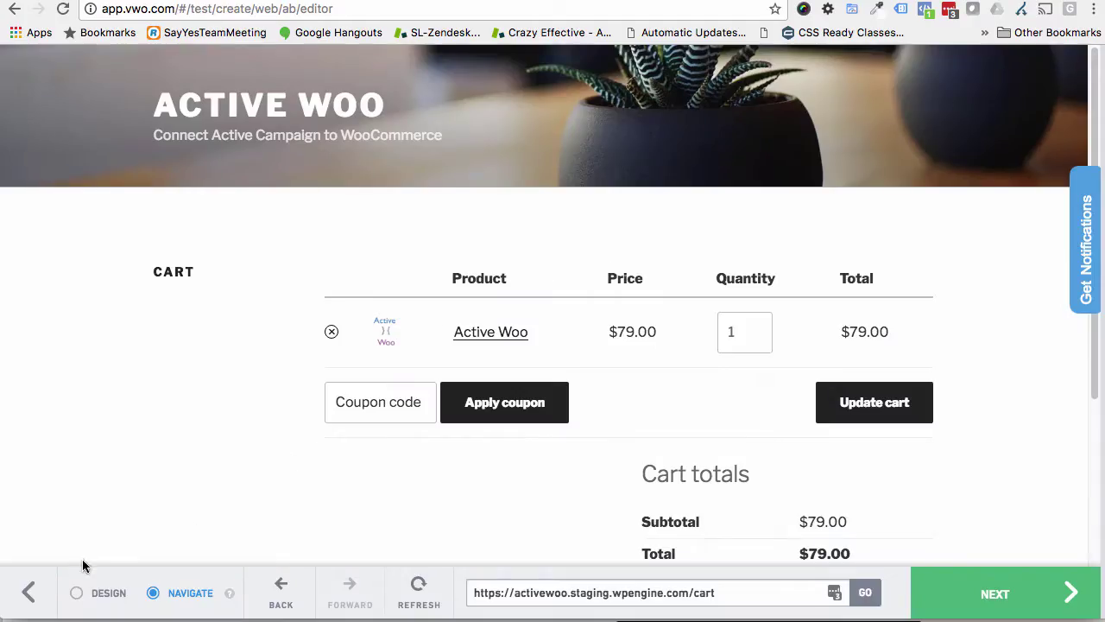
pyautogui.click(77, 592)
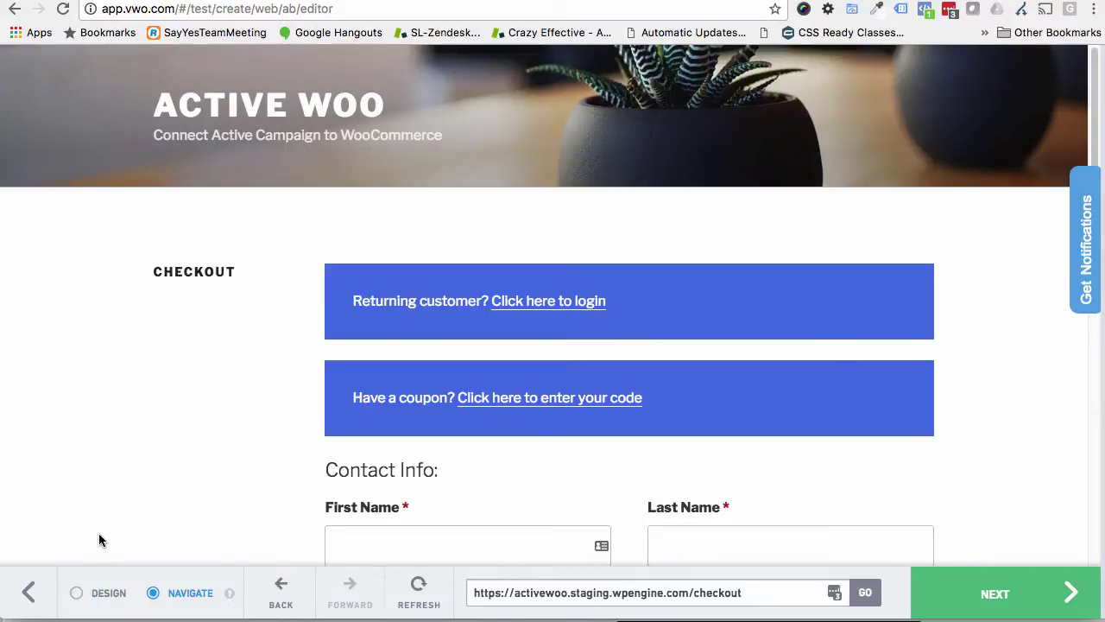
pyautogui.click(76, 593)
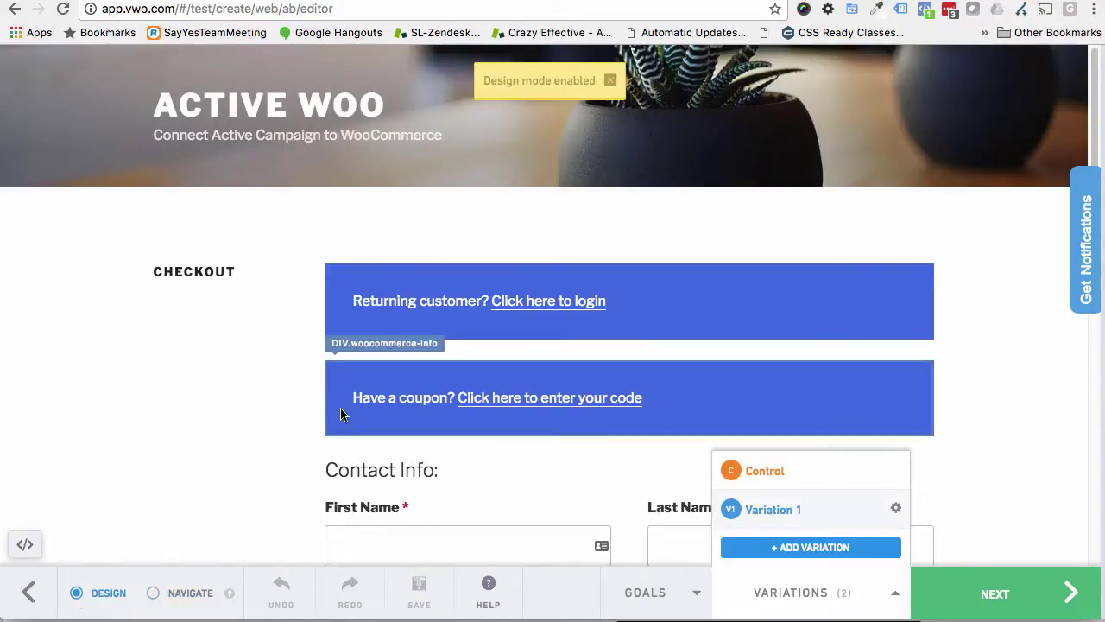
# Step: Remove the "Have a coupon?" and "Returning customer?" notices from the checkout page in Variation 1
pyautogui.click(351, 377)
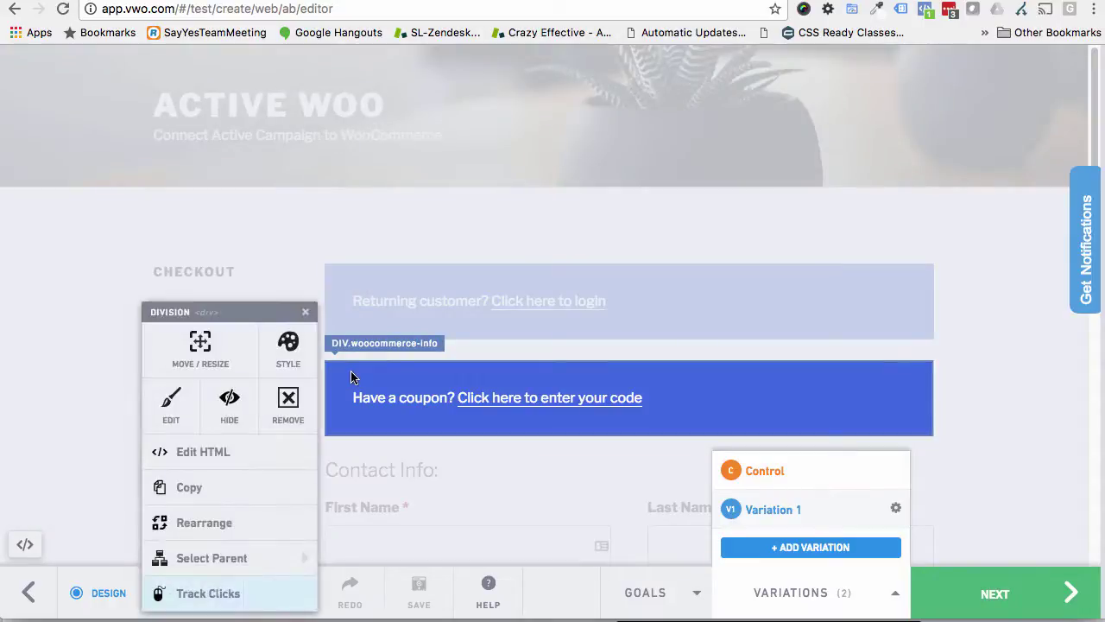
pyautogui.click(288, 403)
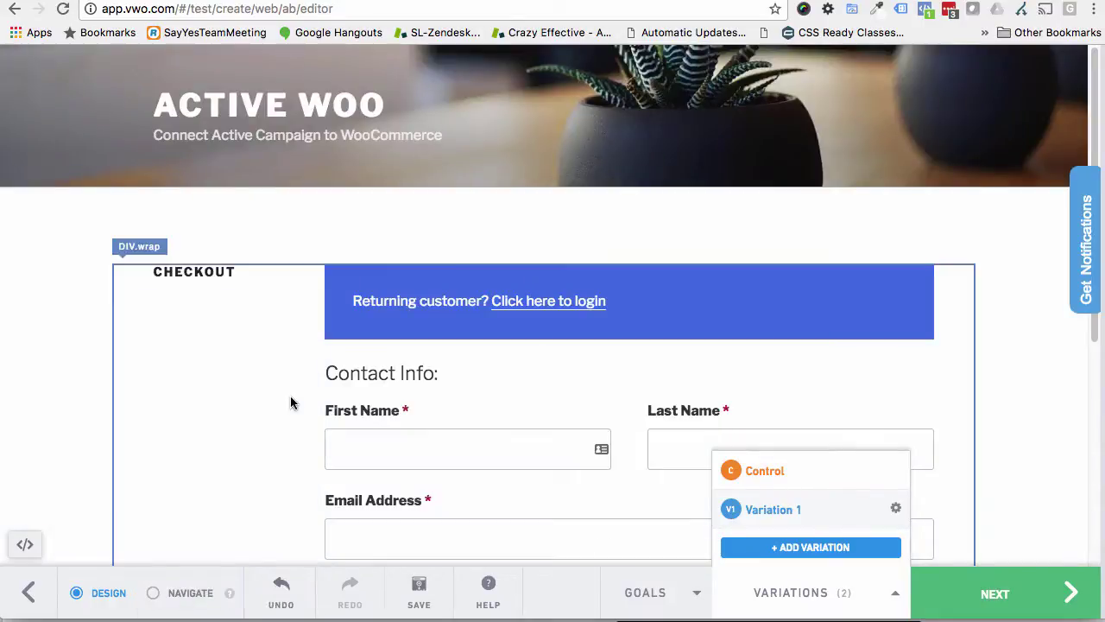
pyautogui.click(358, 285)
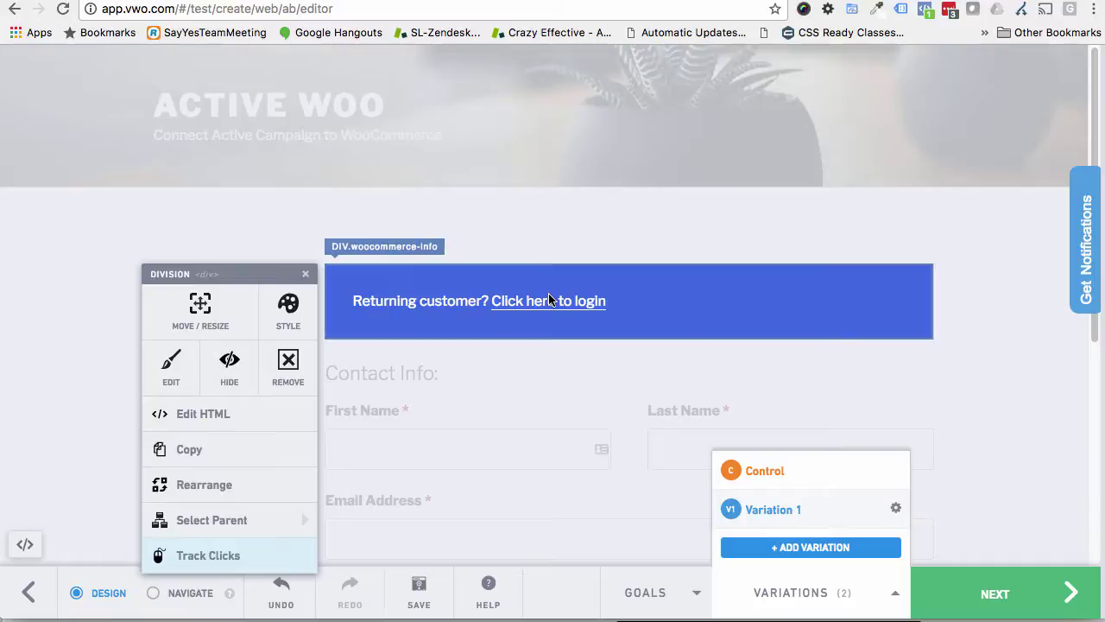
pyautogui.click(291, 362)
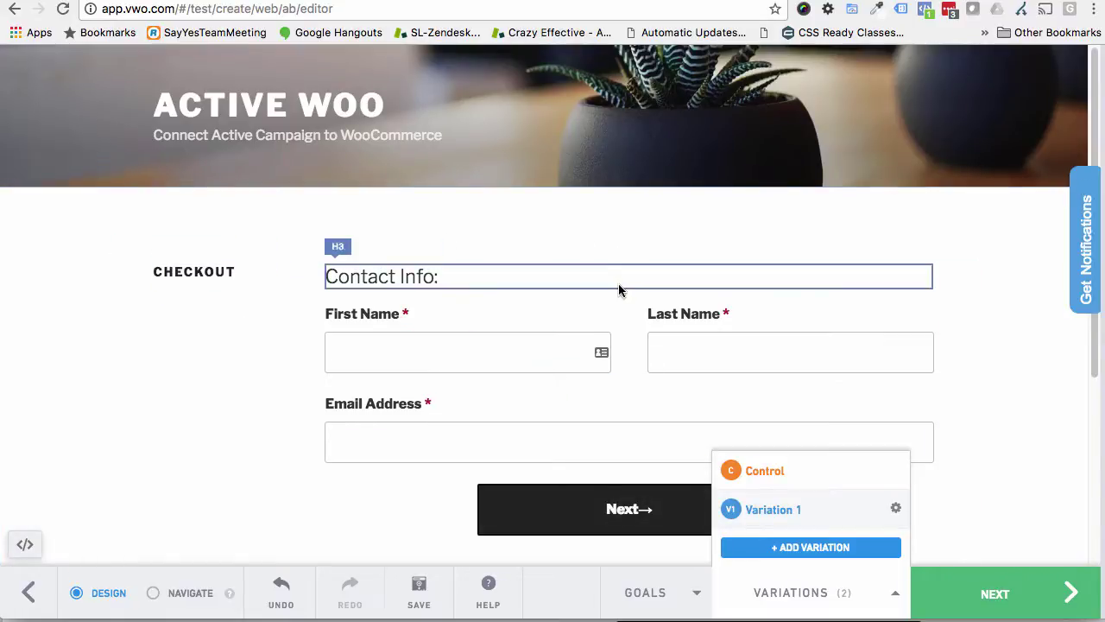
pyautogui.scroll(-3, 618, 284)
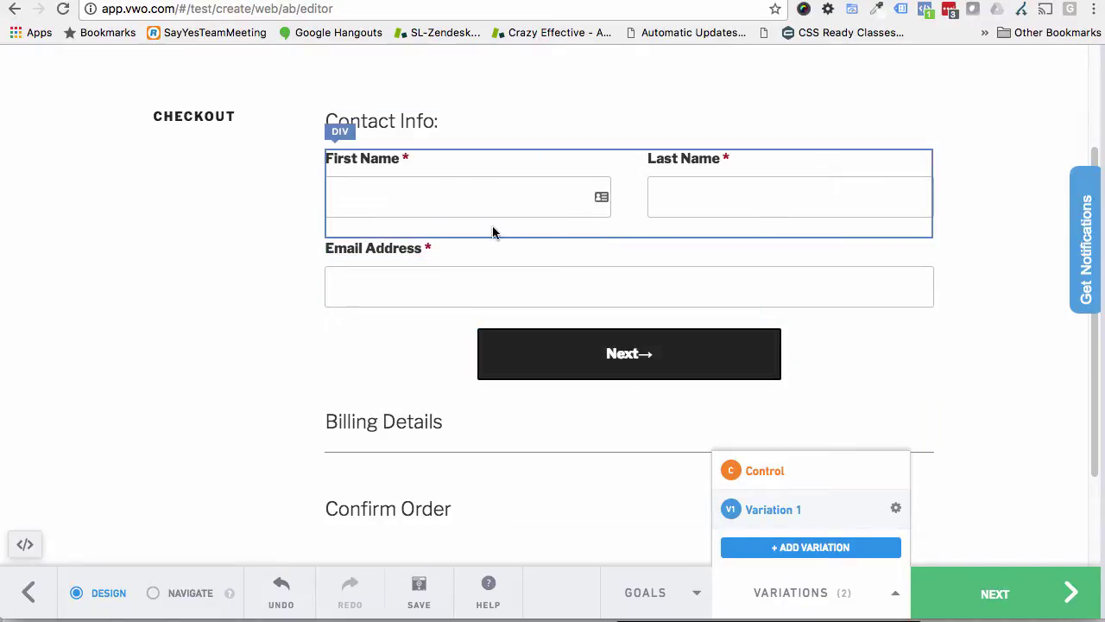
# Step: Advance to the campaign's goals and set Goal 1's page-visit URL to the checkout address copied from the other browser window
pyautogui.click(959, 594)
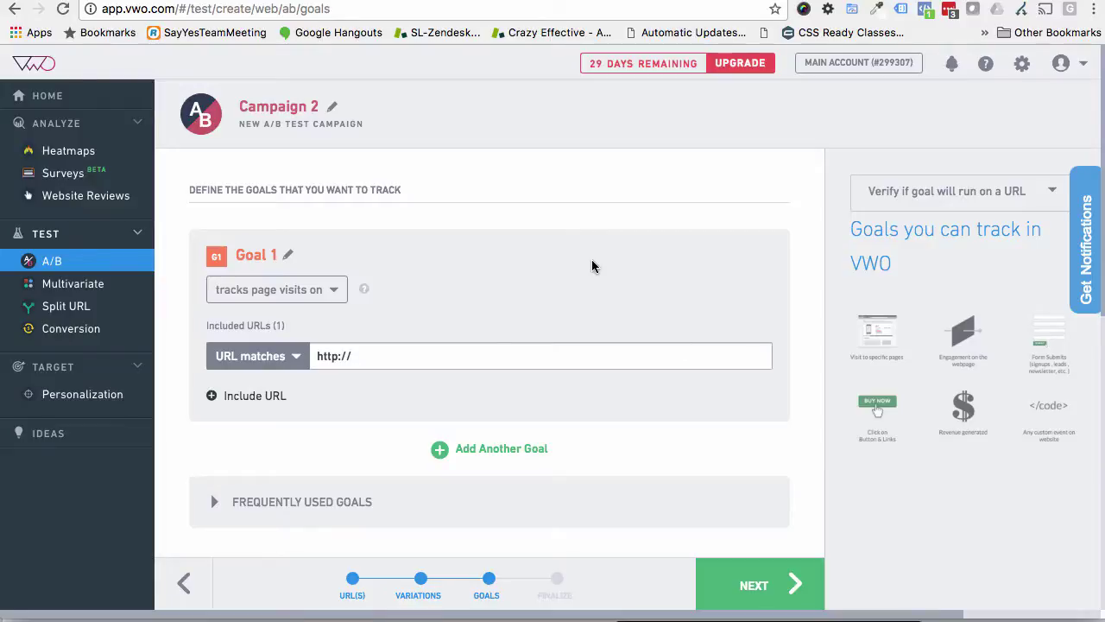
pyautogui.click(367, 355)
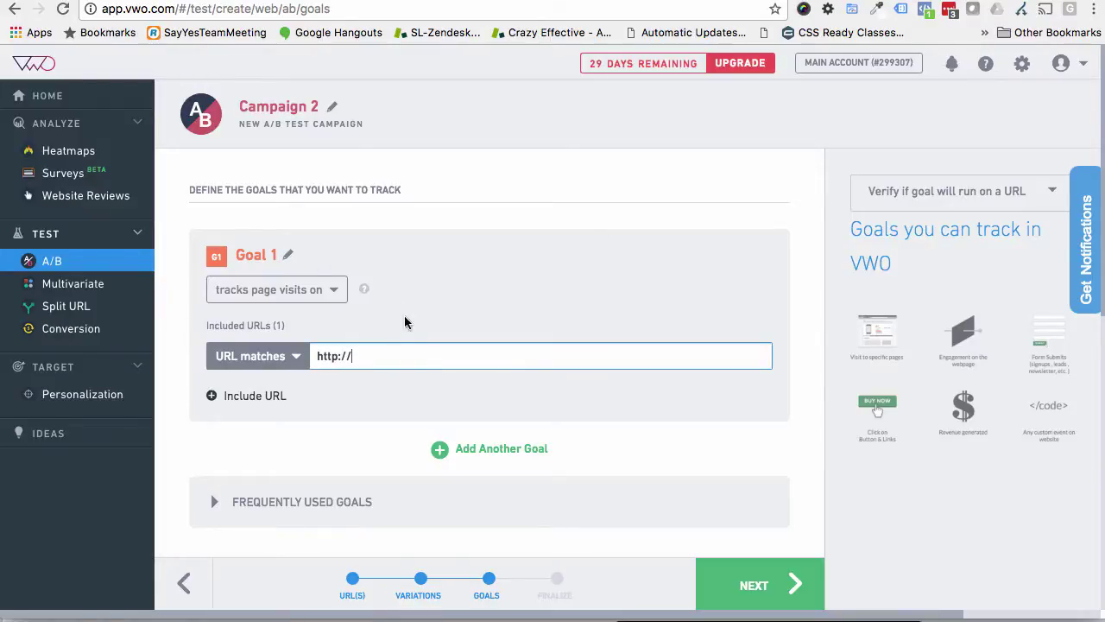
pyautogui.press('super+Tab')
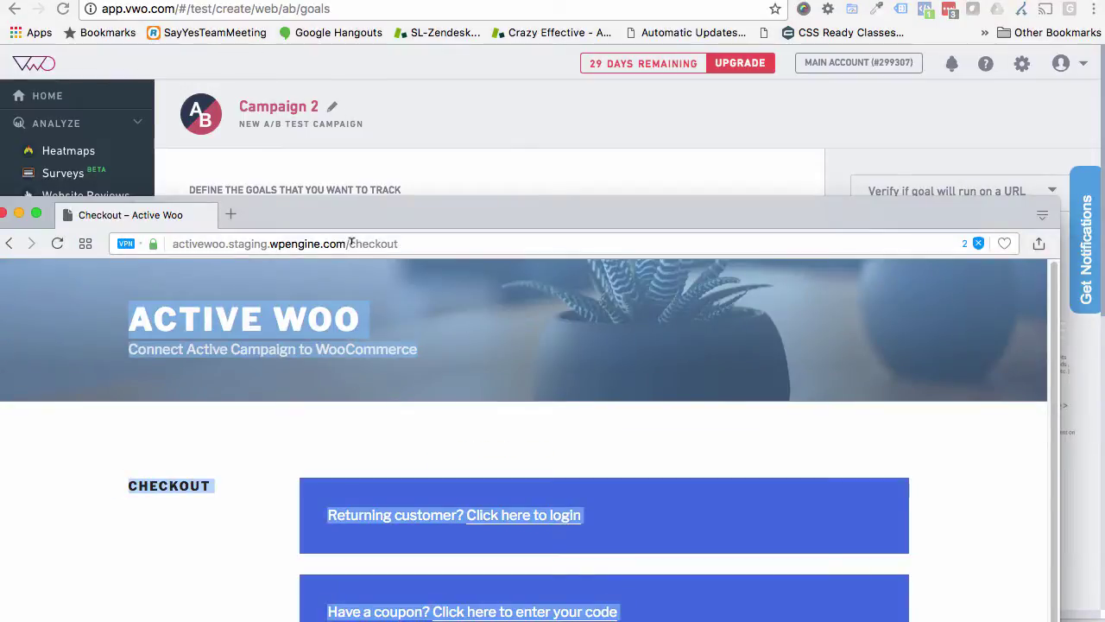
pyautogui.press('super+l')
pyautogui.press('super+c')
pyautogui.click(434, 147)
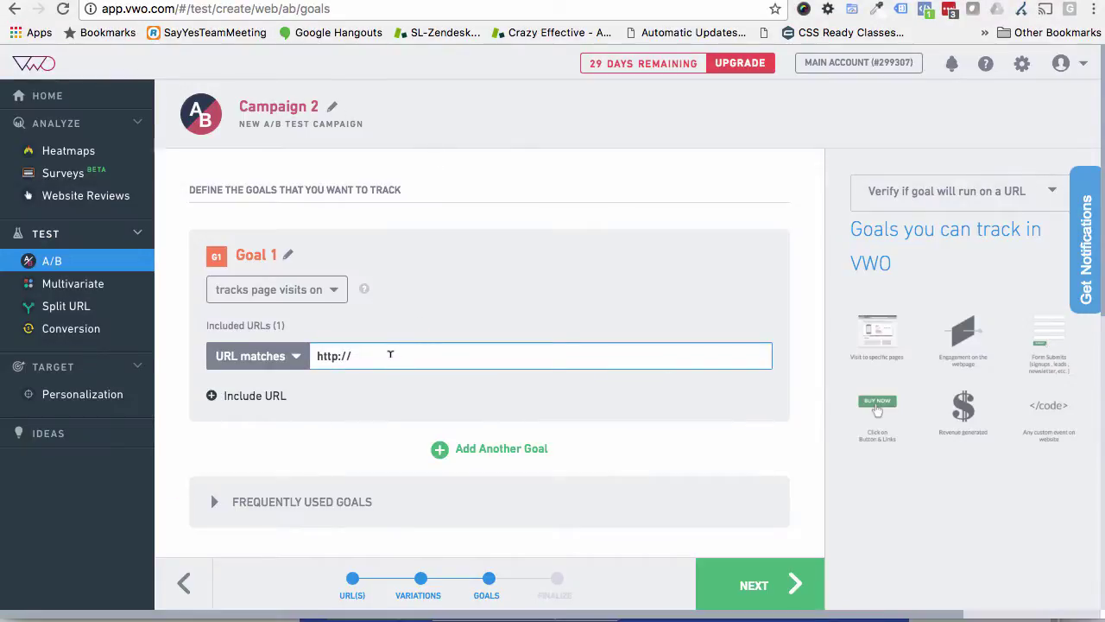
pyautogui.press('super+v')
pyautogui.press('super+a')
pyautogui.press('super+v')
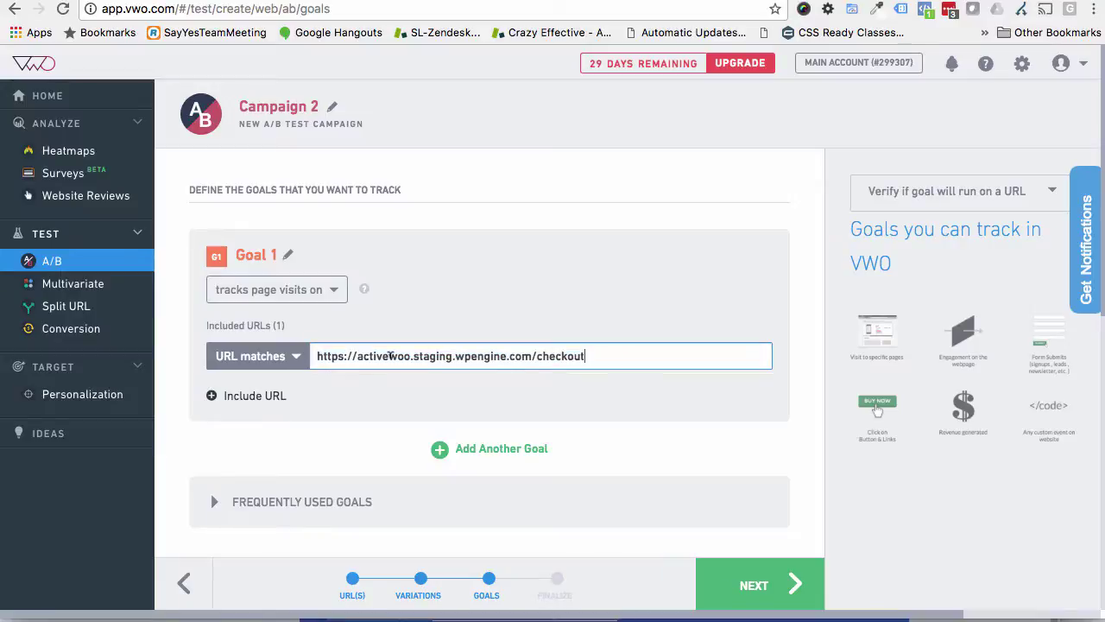
pyautogui.write('/')
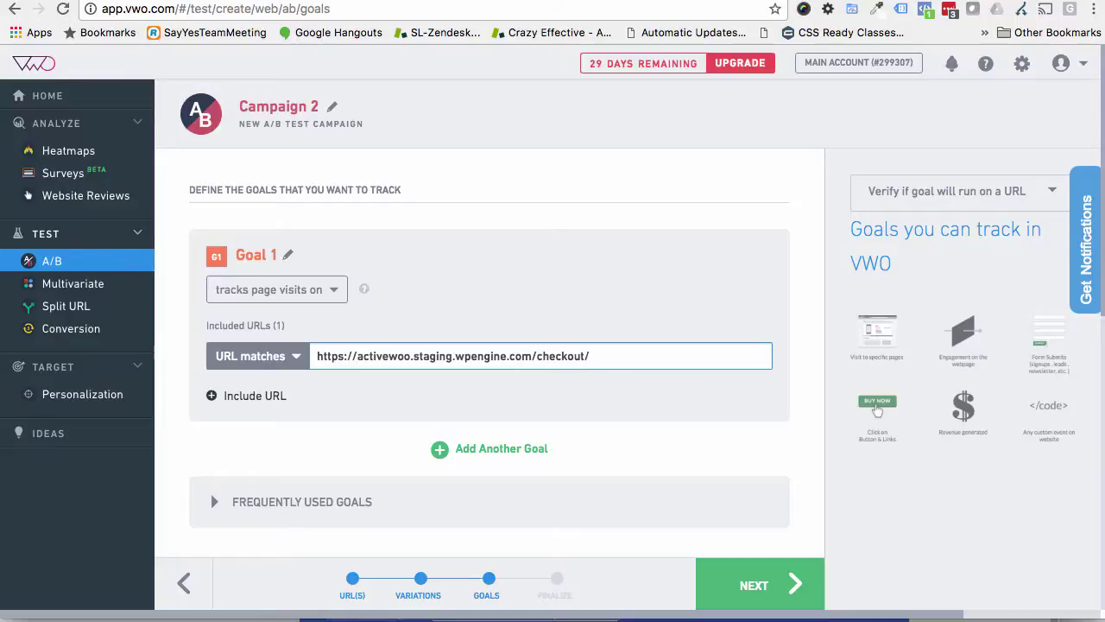
pyautogui.write('view-order')
pyautogui.moveTo(667, 355); pyautogui.dragTo(557, 330)
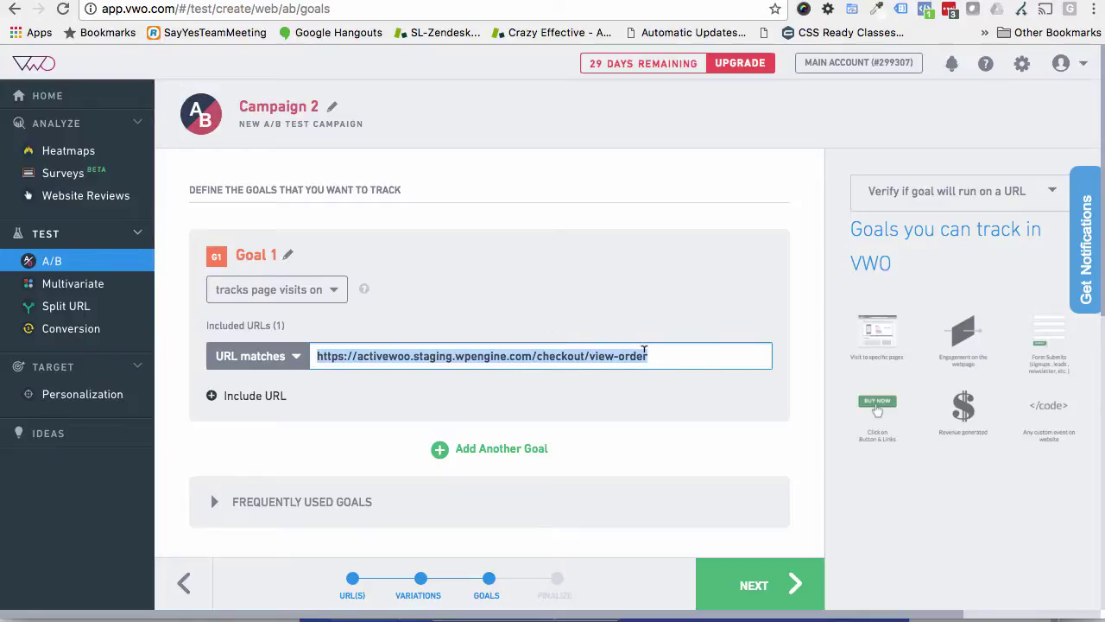
# Step: Edit the campaign's duration parameters, setting the average number of monthly visitors to 5000, and check the estimated duration
pyautogui.click(763, 580)
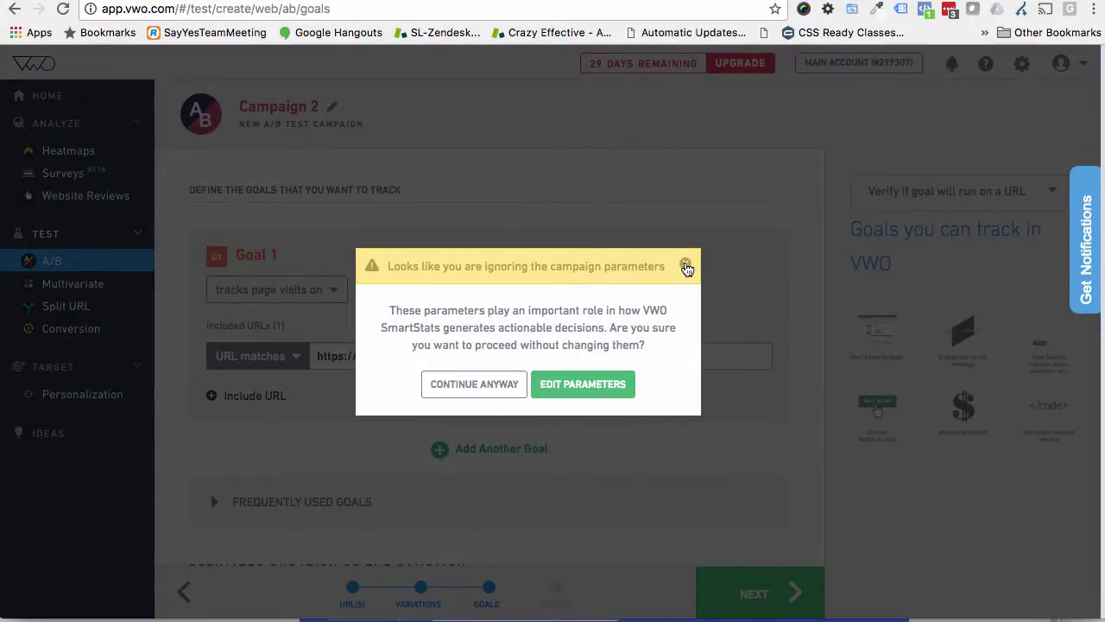
pyautogui.click(687, 269)
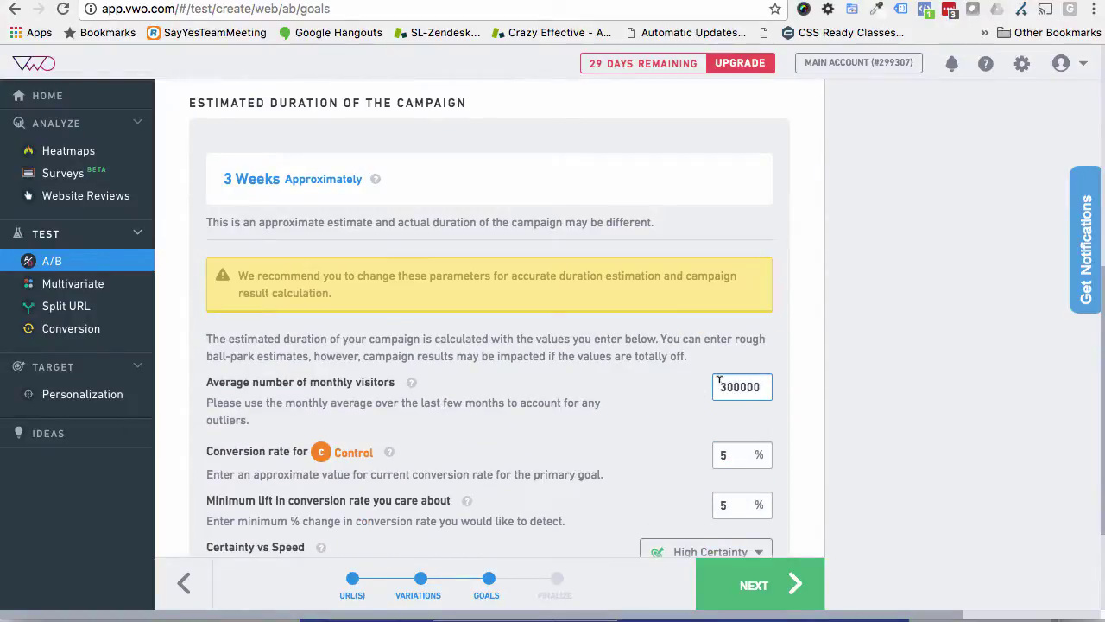
pyautogui.moveTo(719, 380); pyautogui.dragTo(836, 377)
pyautogui.write('5000')
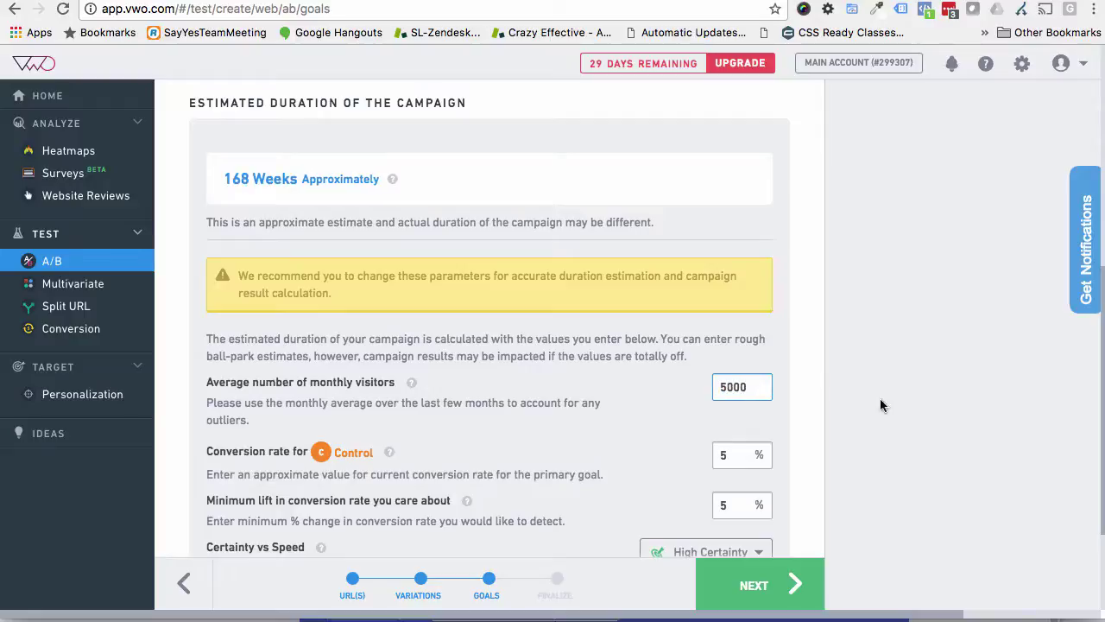
pyautogui.tripleClick(230, 179)
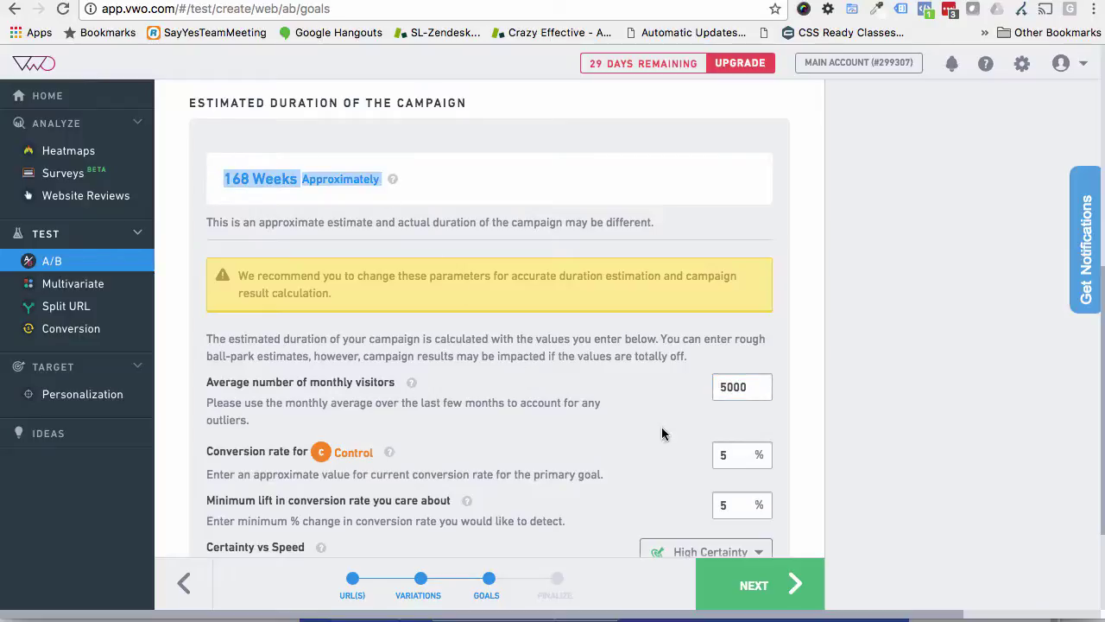
# Step: Set the minimum lift in conversion rate to 6% and check the estimated campaign duration
pyautogui.scroll(-3, 515, 393)
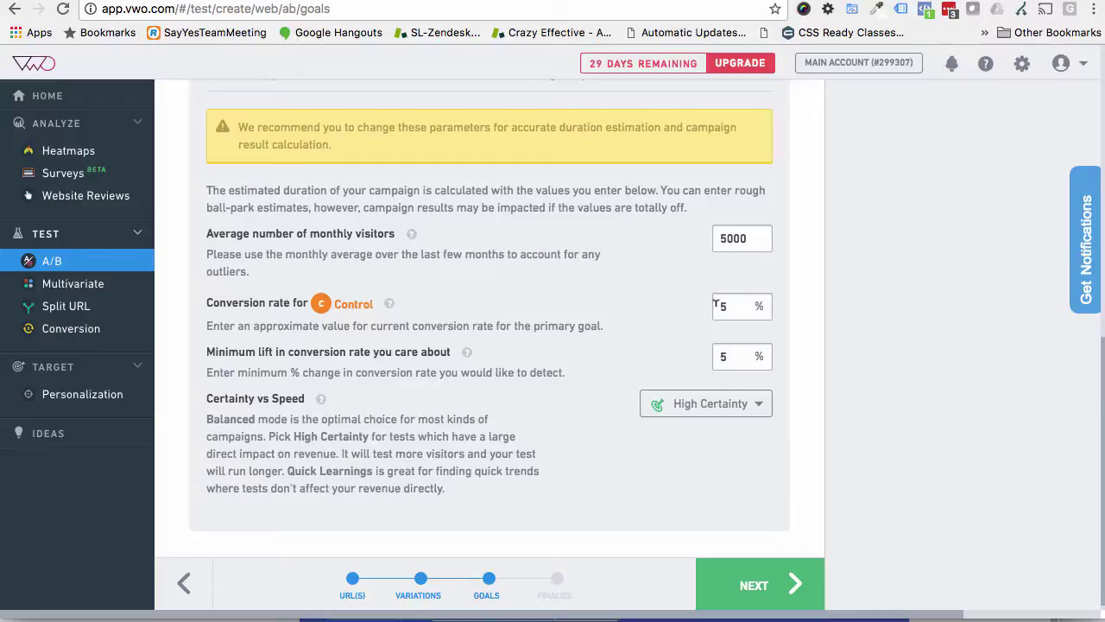
pyautogui.click(717, 357)
pyautogui.press('BackSpace')
pyautogui.write('6')
pyautogui.click(701, 466)
pyautogui.scroll(1, 698, 453)
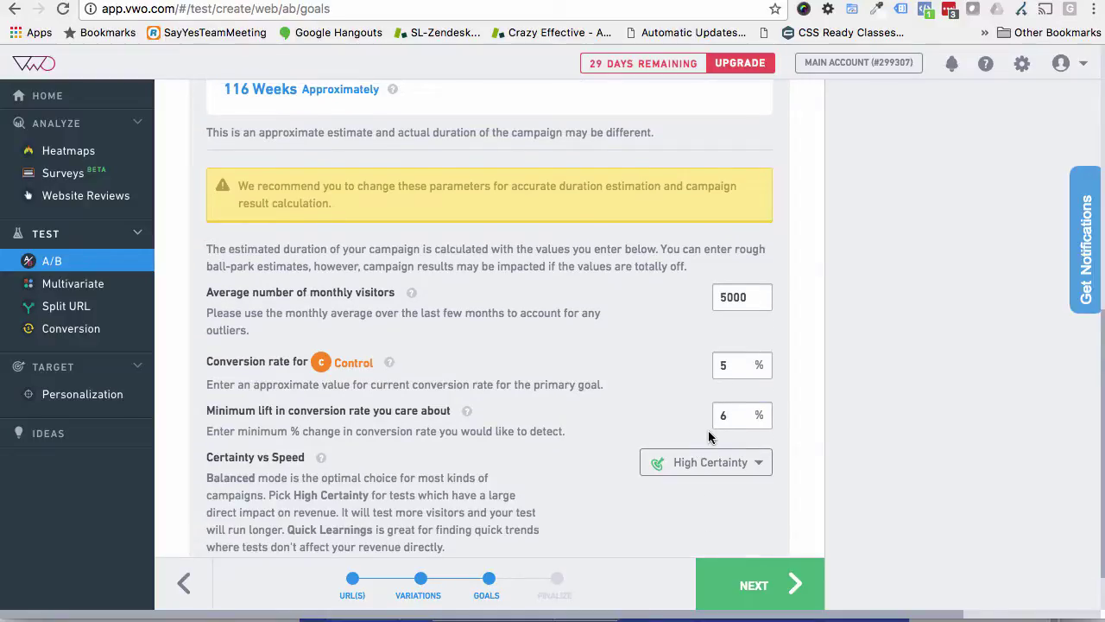
# Step: Try a minimum lift in conversion rate of 50% and check its effect on the estimated duration
pyautogui.doubleClick(720, 415)
pyautogui.write('50')
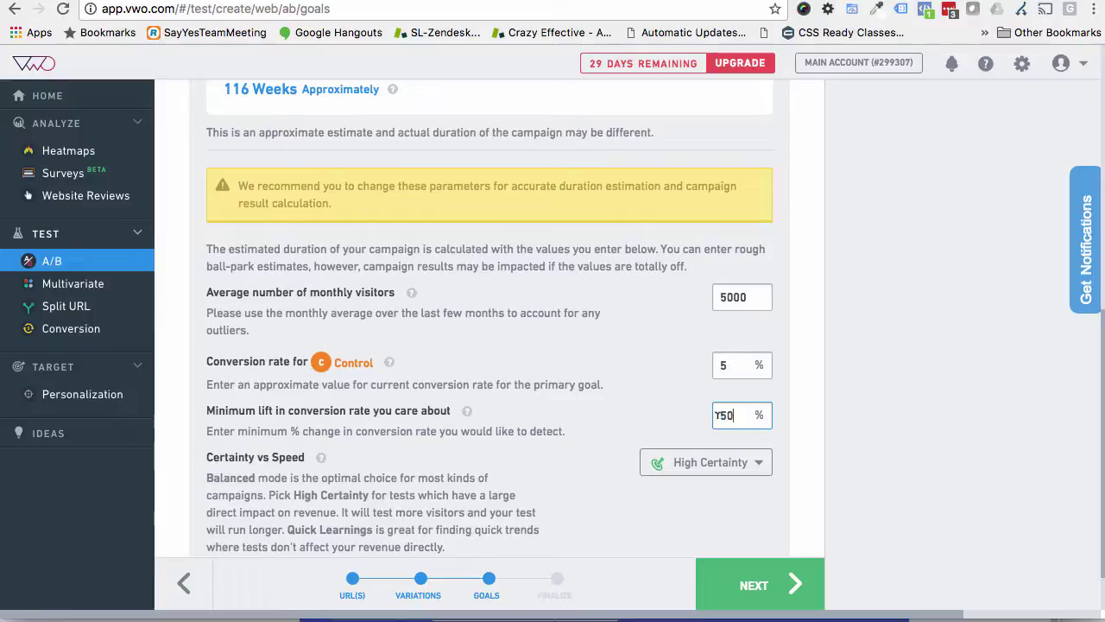
pyautogui.click(653, 417)
pyautogui.scroll(2, 654, 417)
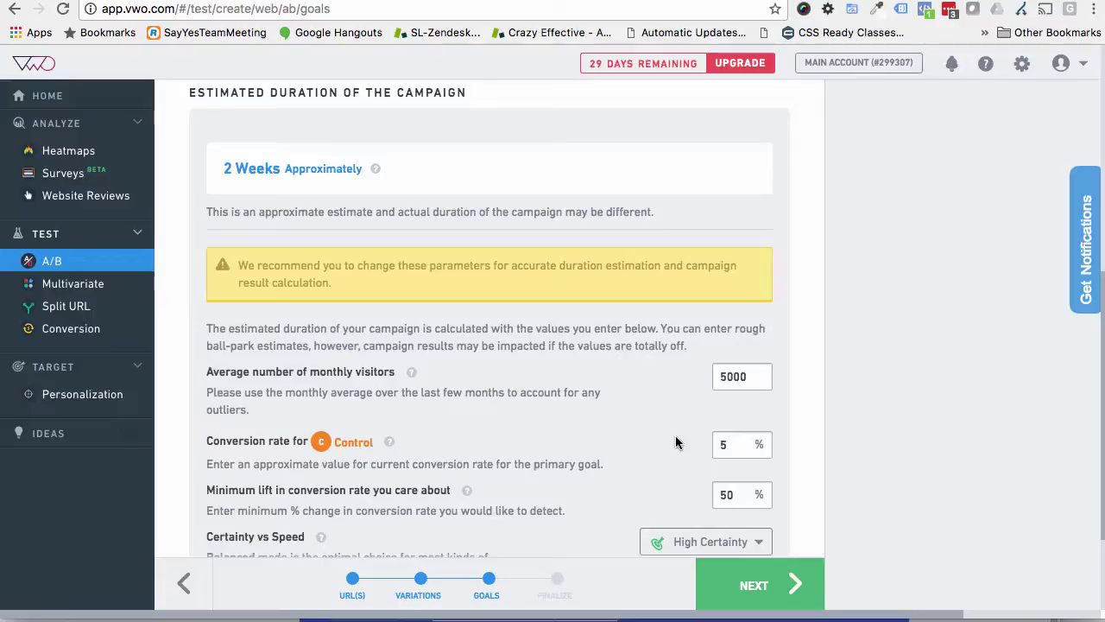
# Step: Set the minimum lift in conversion rate to 20%
pyautogui.click(719, 494)
pyautogui.moveTo(719, 494); pyautogui.dragTo(727, 493)
pyautogui.write('2')
pyautogui.click(838, 467)
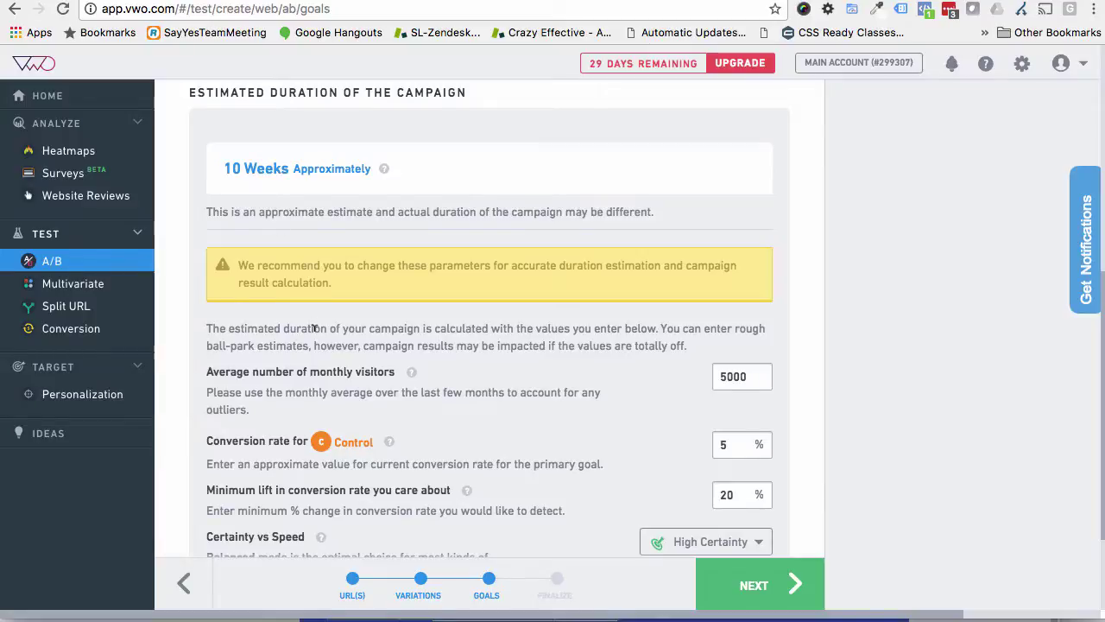
# Step: Set Certainty vs Speed to Quick Learnings and check the estimated campaign duration
pyautogui.scroll(-2, 314, 328)
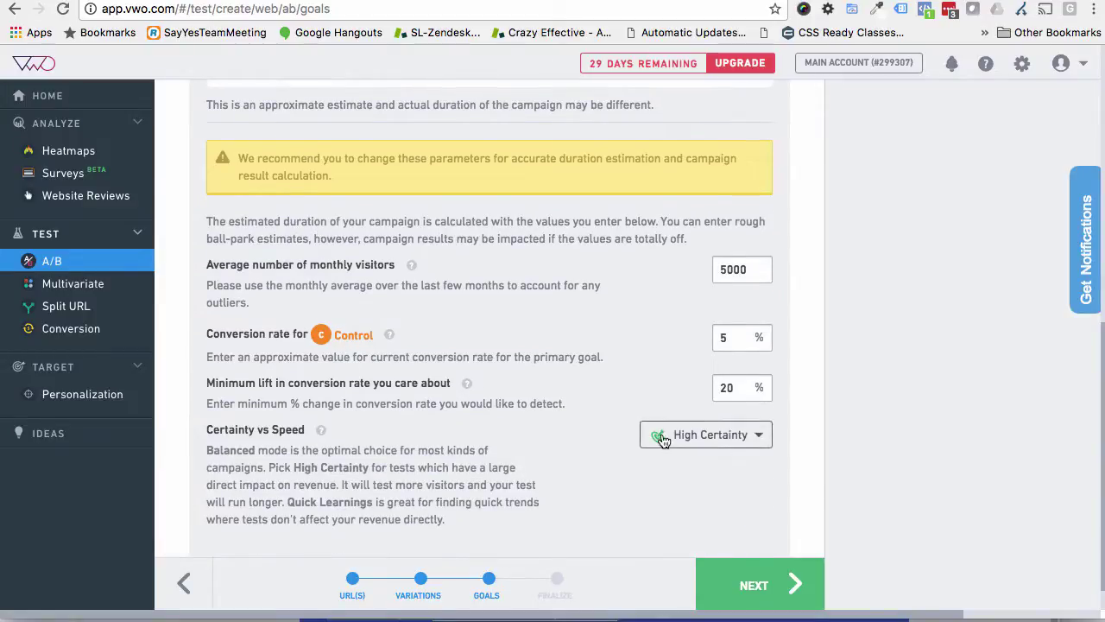
pyautogui.click(661, 436)
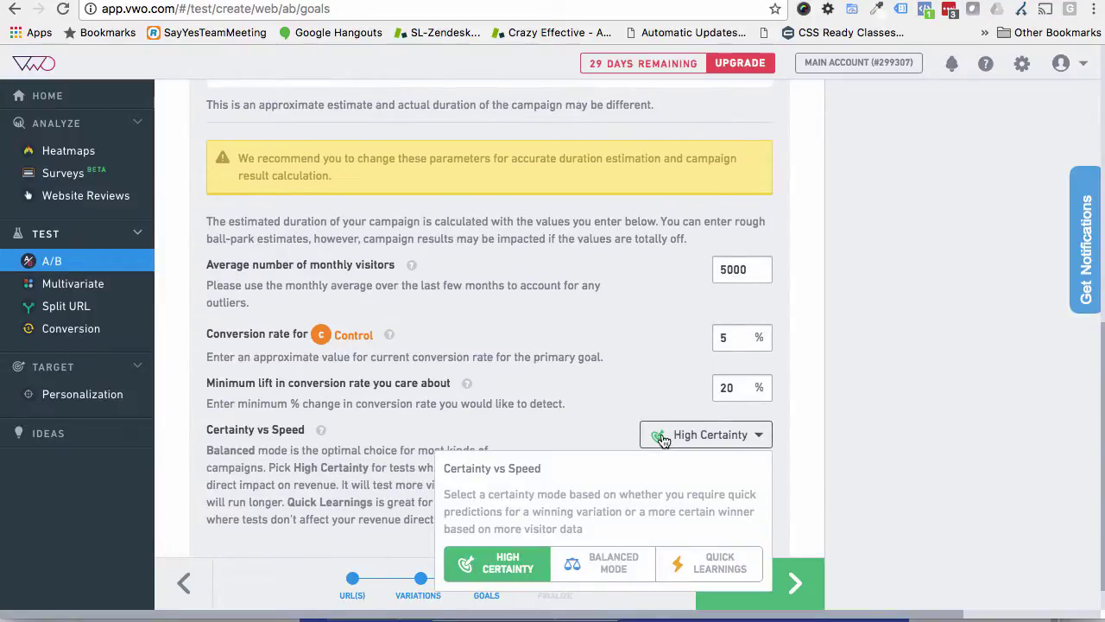
pyautogui.click(710, 563)
pyautogui.scroll(-1, 812, 494)
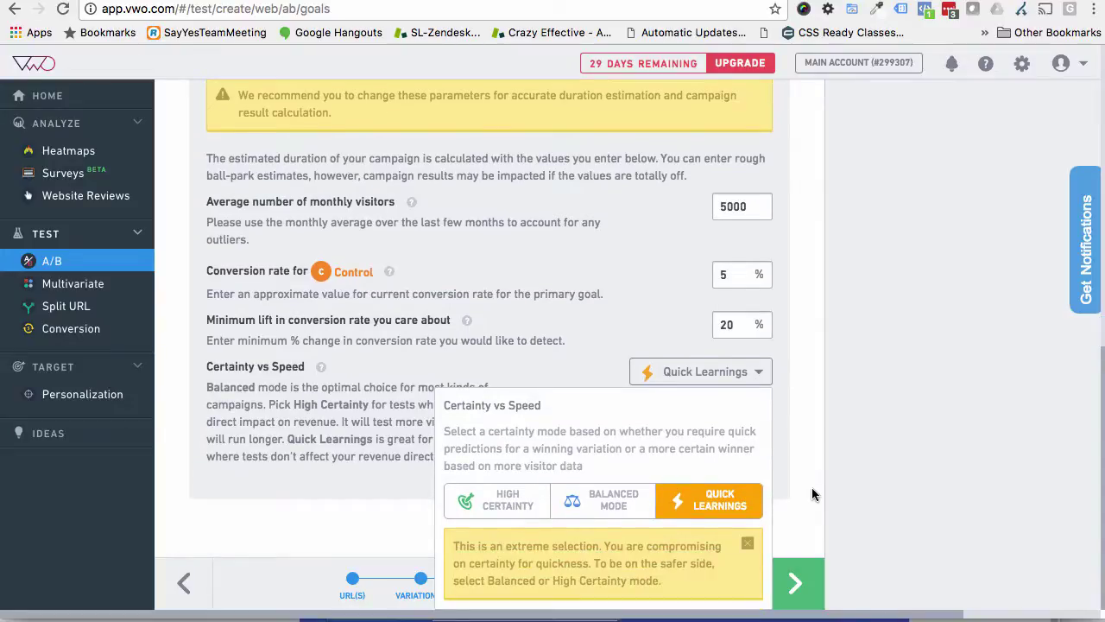
pyautogui.click(812, 493)
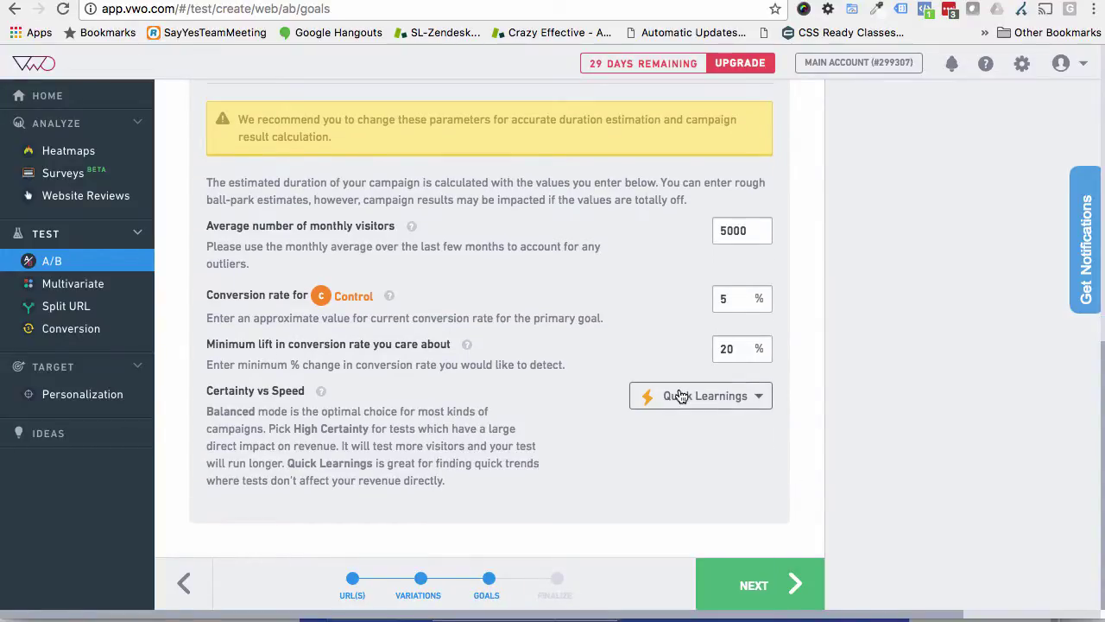
pyautogui.scroll(4, 681, 396)
pyautogui.scroll(-1, 550, 356)
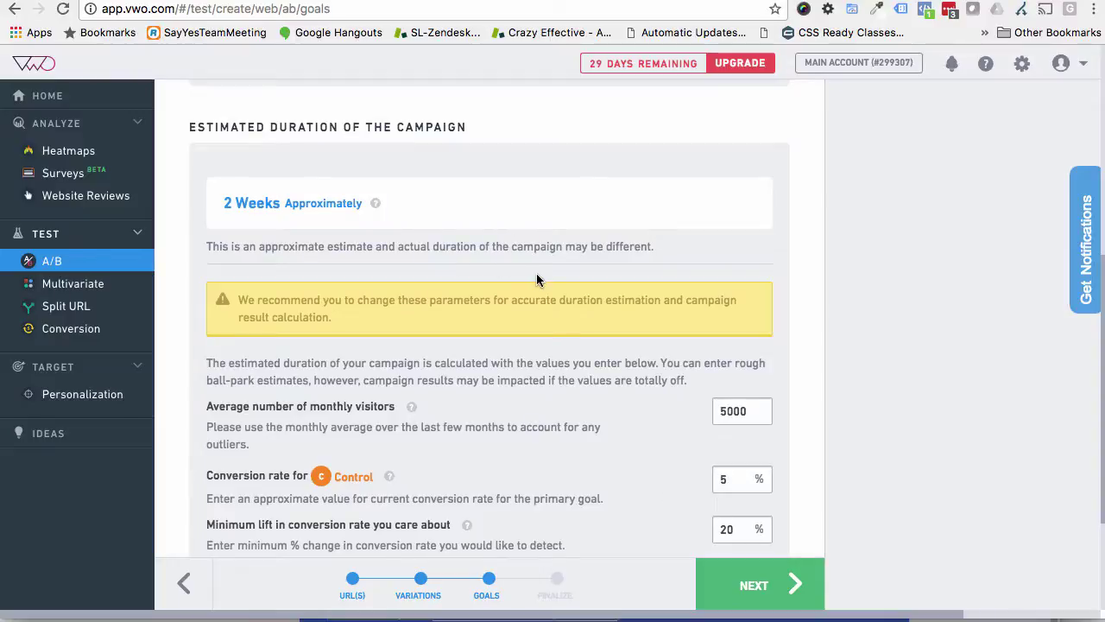
pyautogui.scroll(-1, 536, 279)
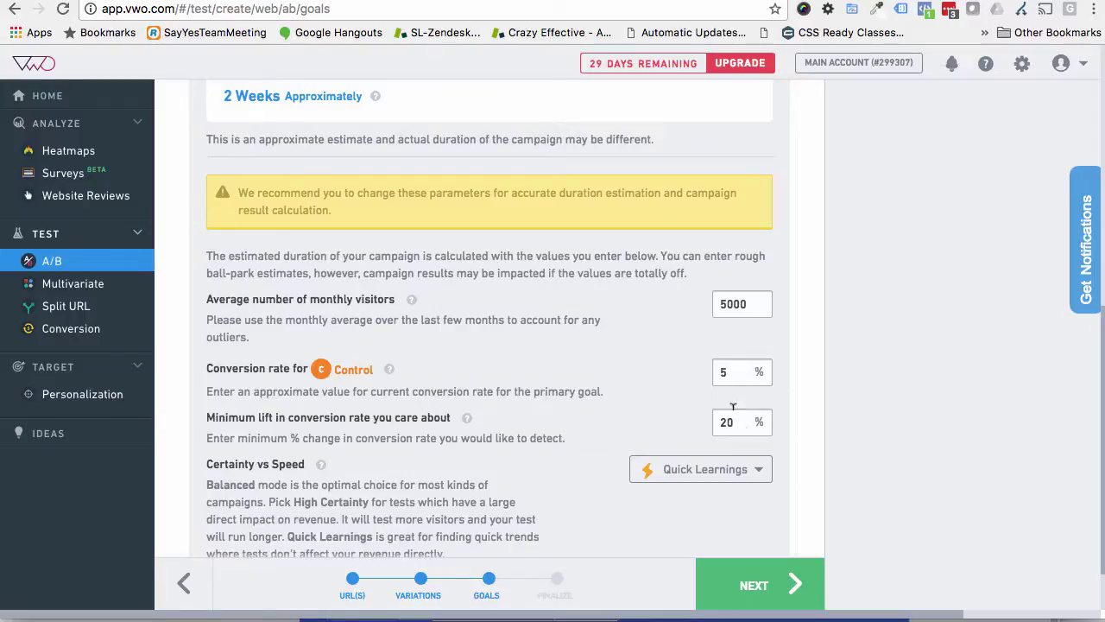
# Step: Finish the campaign setup with the finalize options left as they are, and review the campaign's included and goal URLs
pyautogui.click(740, 584)
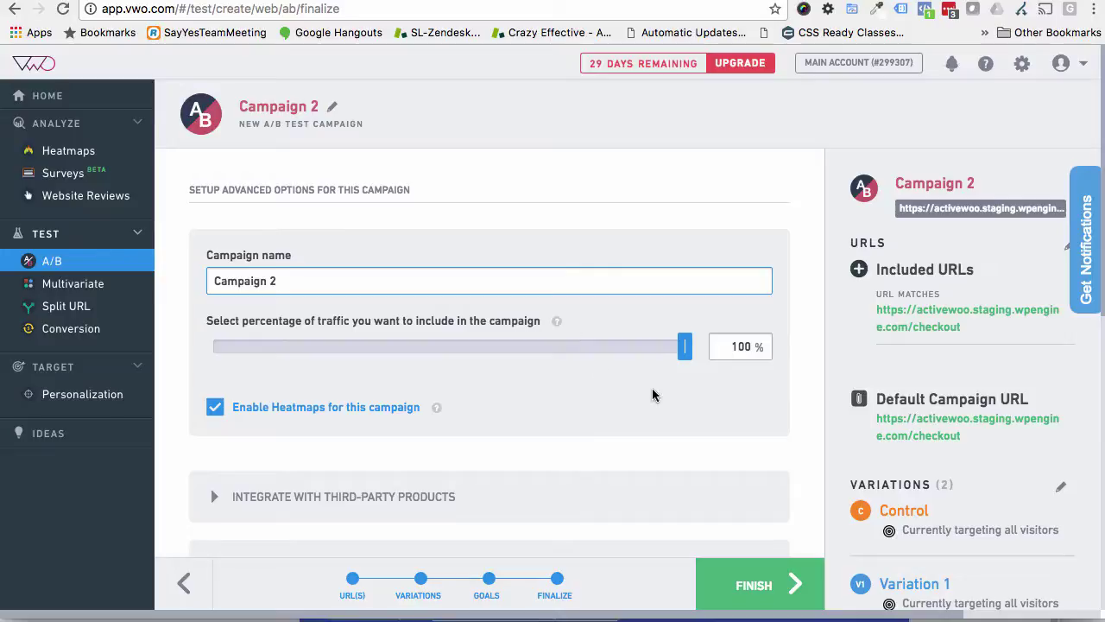
pyautogui.scroll(-5, 828, 378)
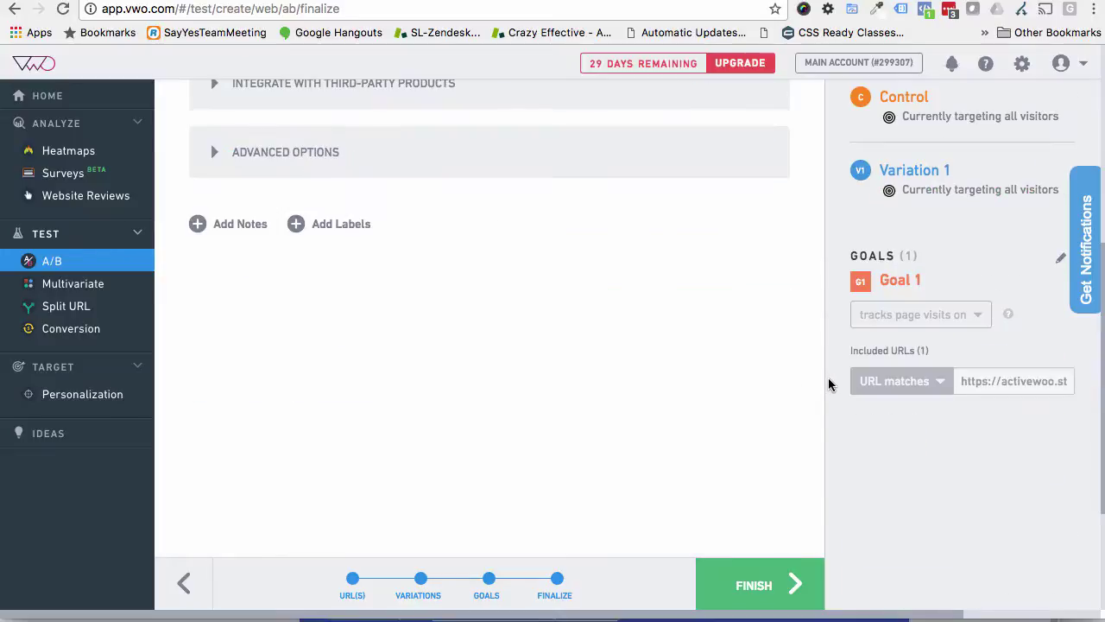
pyautogui.click(791, 584)
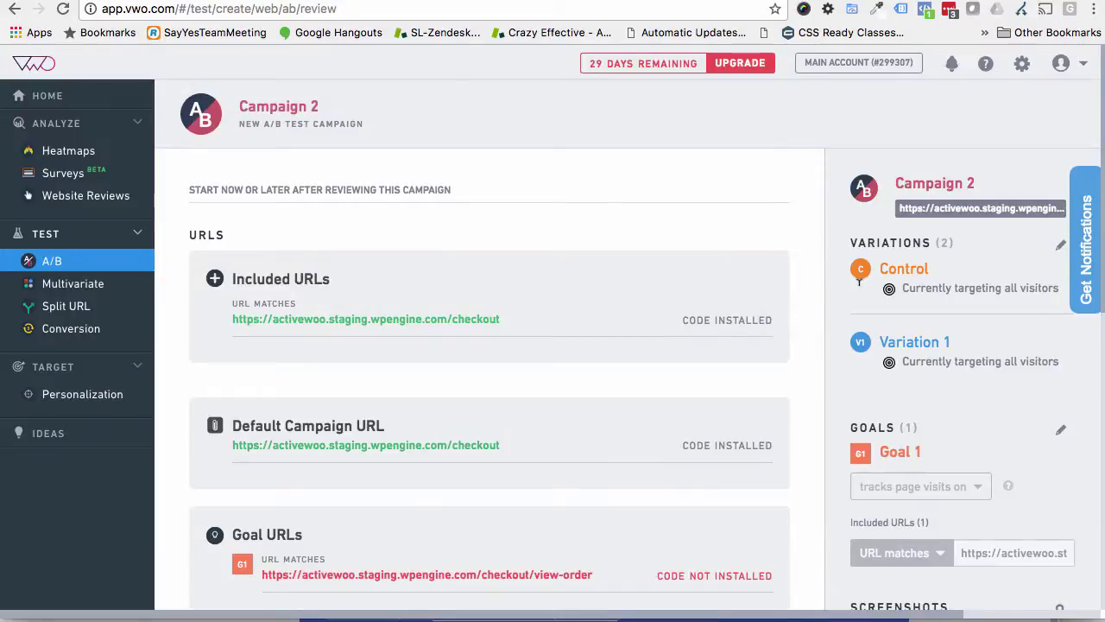
pyautogui.scroll(-2, 725, 267)
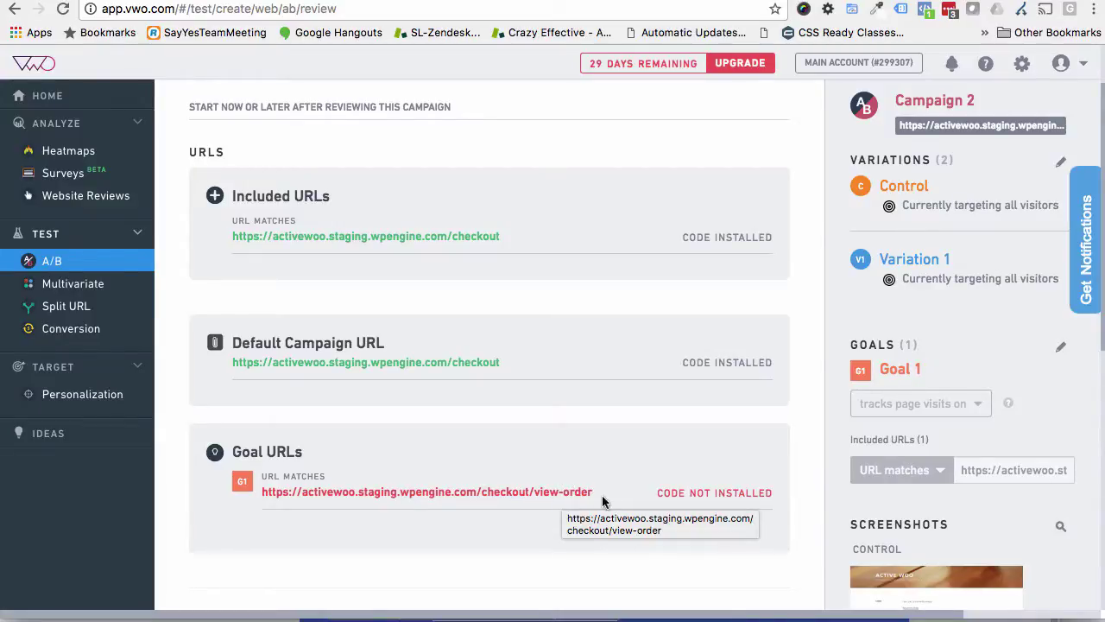
# Step: Review the goal URL's code status and the asynchronous VWO smart code on the campaign review page
pyautogui.scroll(-3, 749, 468)
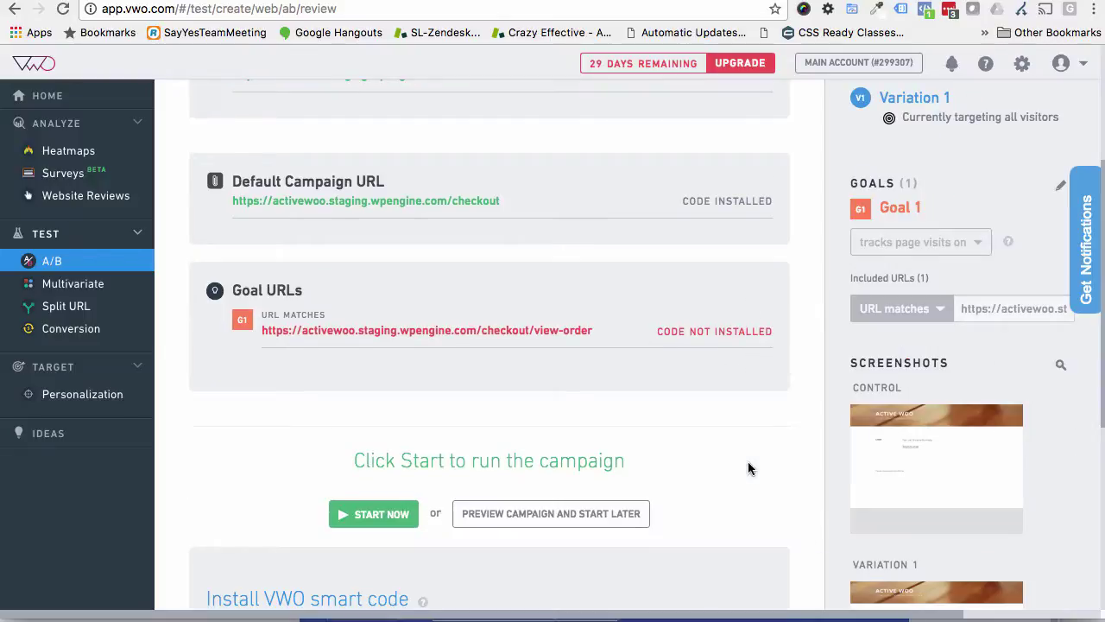
pyautogui.scroll(-2, 748, 468)
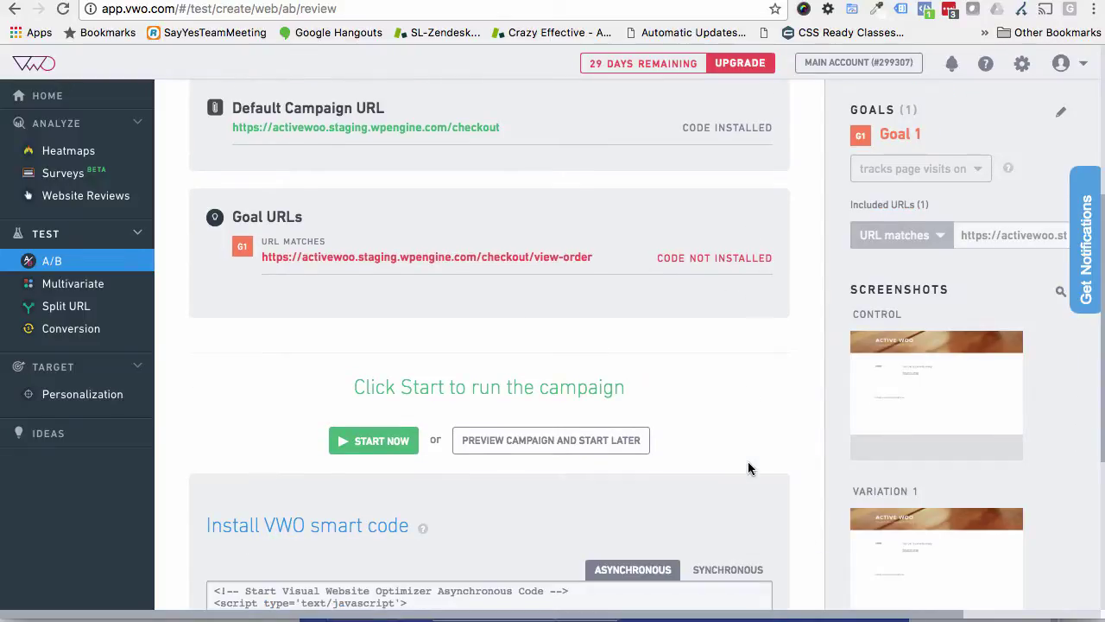
pyautogui.scroll(2, 749, 468)
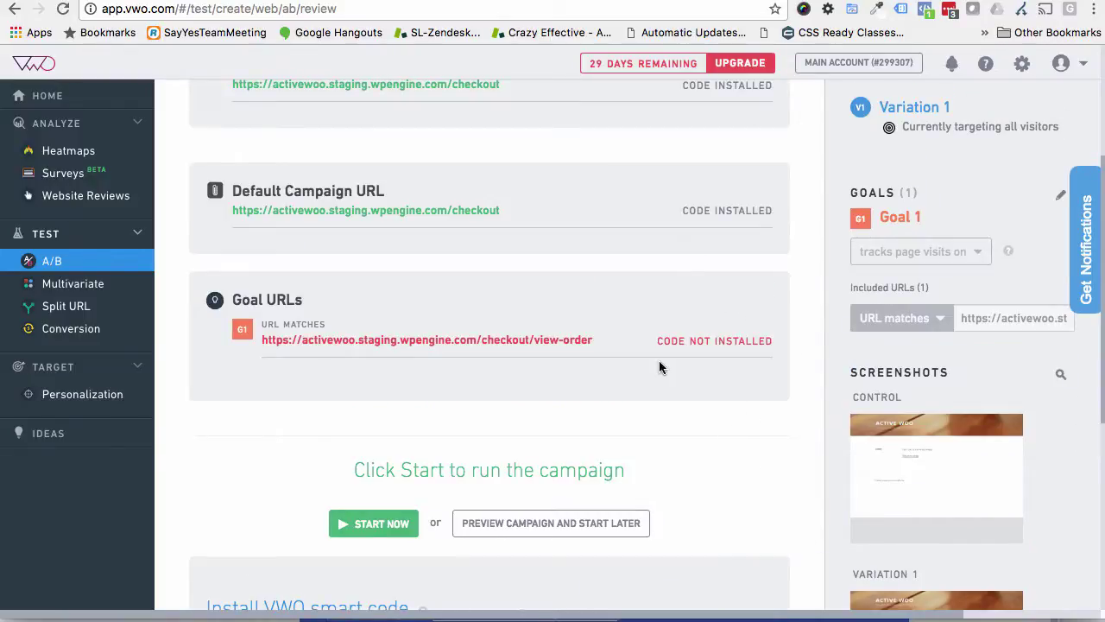
pyautogui.scroll(-5, 658, 361)
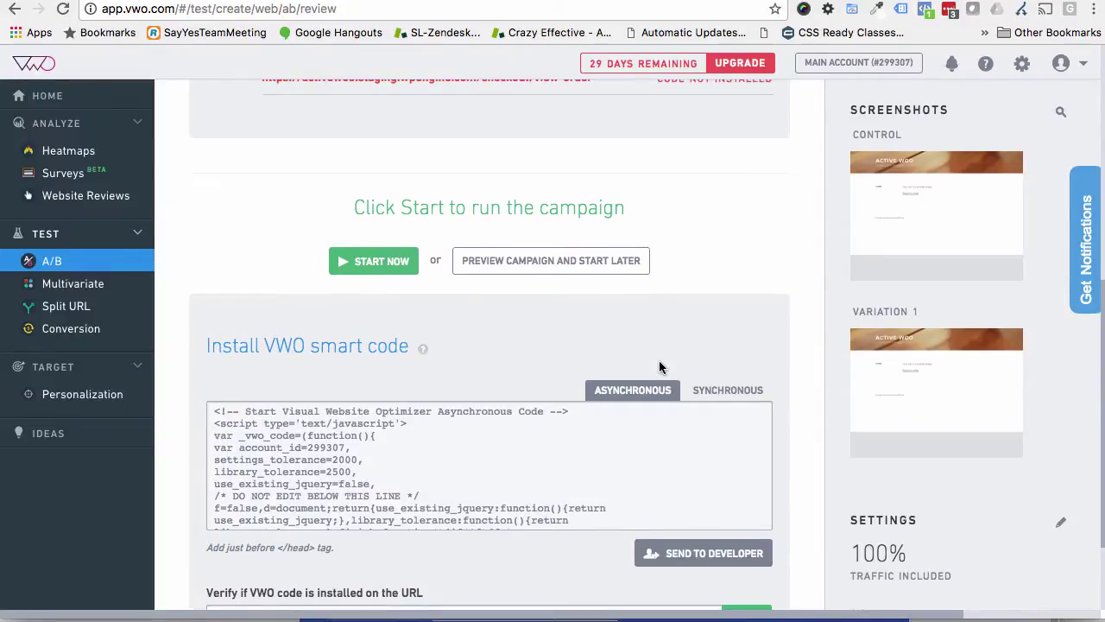
pyautogui.scroll(-1, 659, 367)
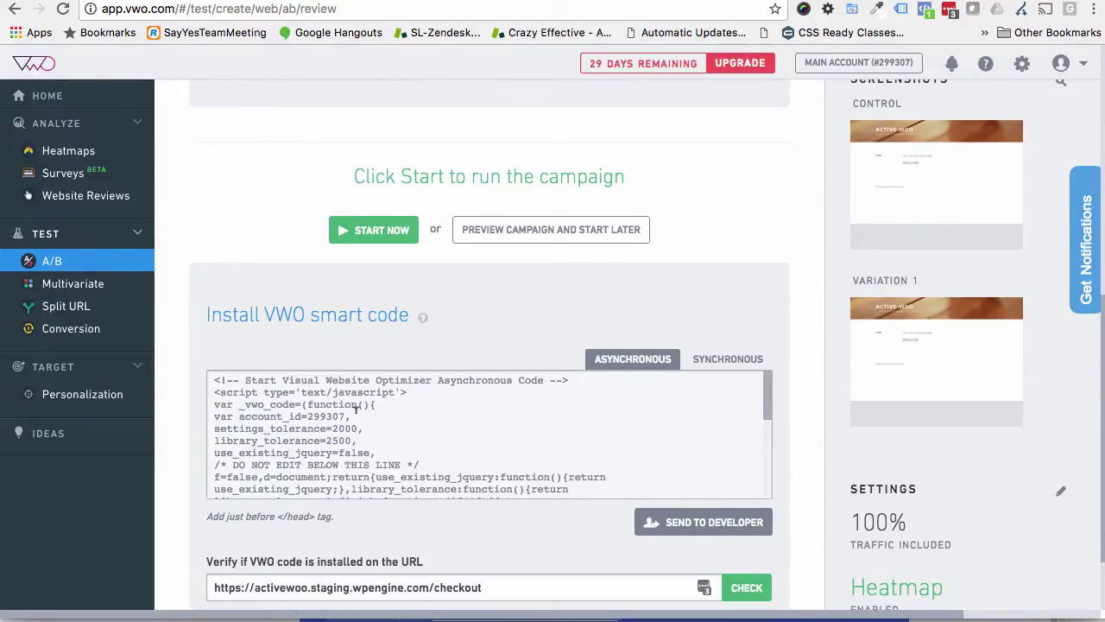
pyautogui.scroll(-2, 411, 425)
pyautogui.scroll(-1, 507, 421)
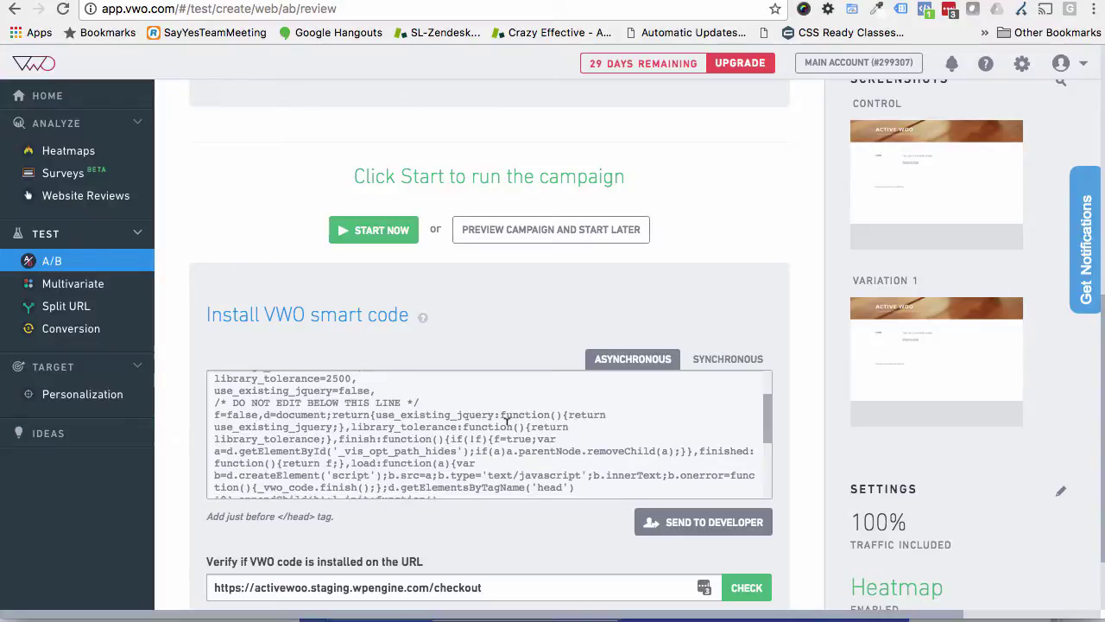
# Step: Leave the campaign review, open Campaign 2 from the A/B tests list, and start the campaign
pyautogui.scroll(6, 507, 420)
pyautogui.scroll(5, 507, 421)
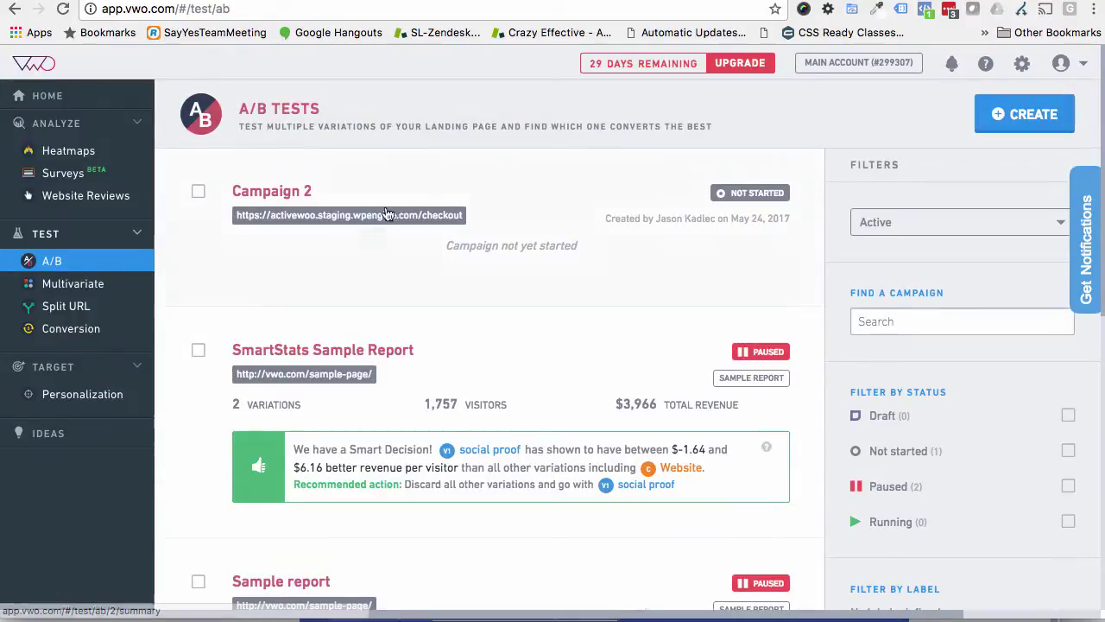
pyautogui.click(755, 196)
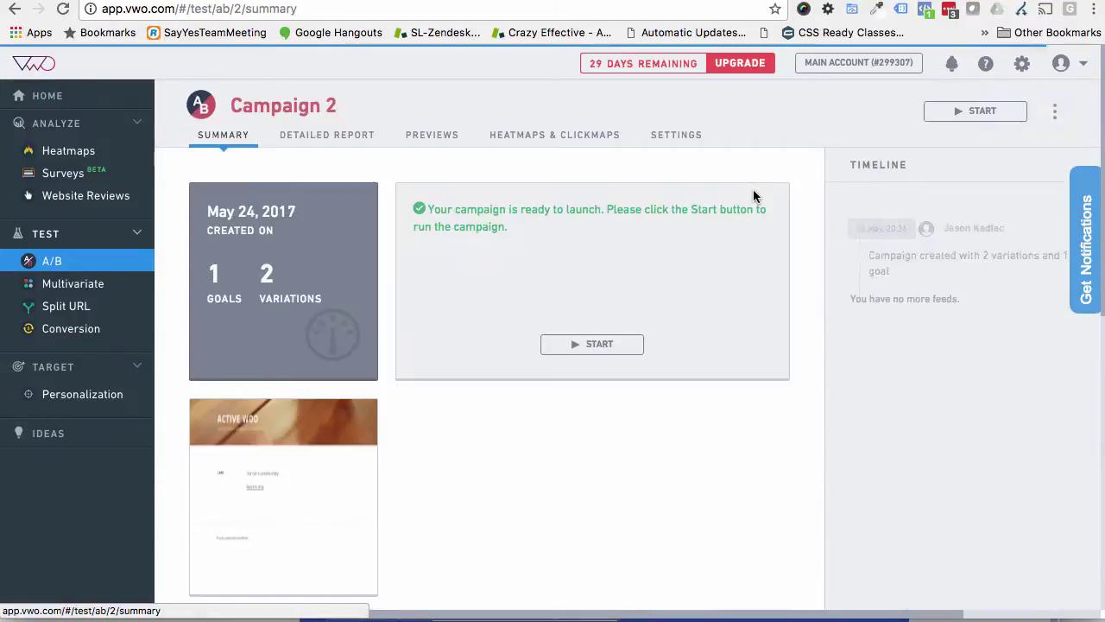
pyautogui.click(970, 110)
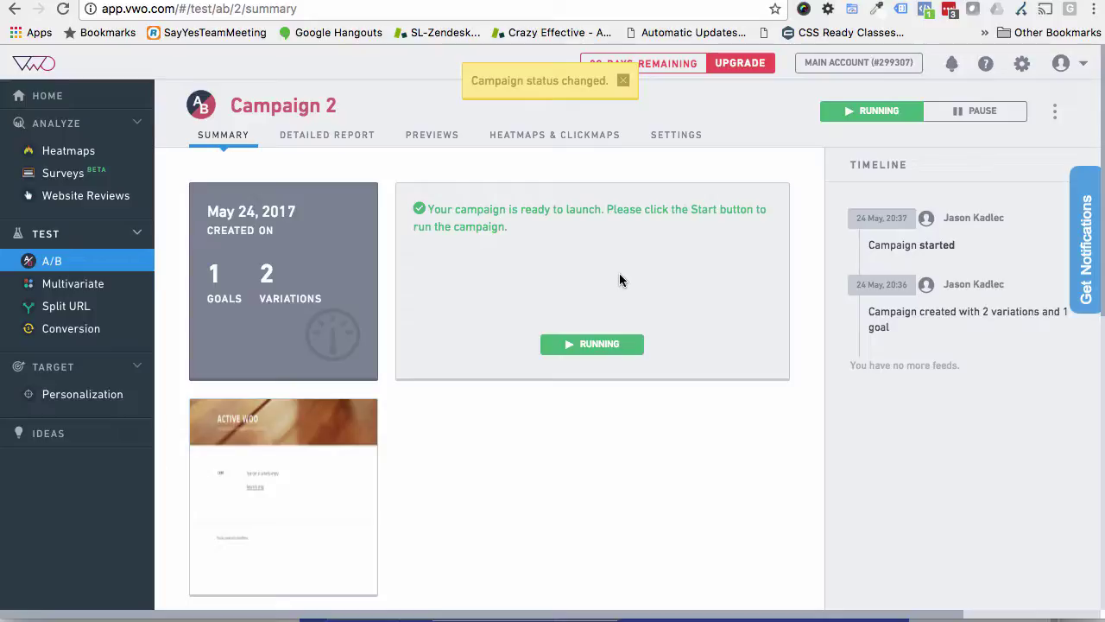
pyautogui.click(559, 617)
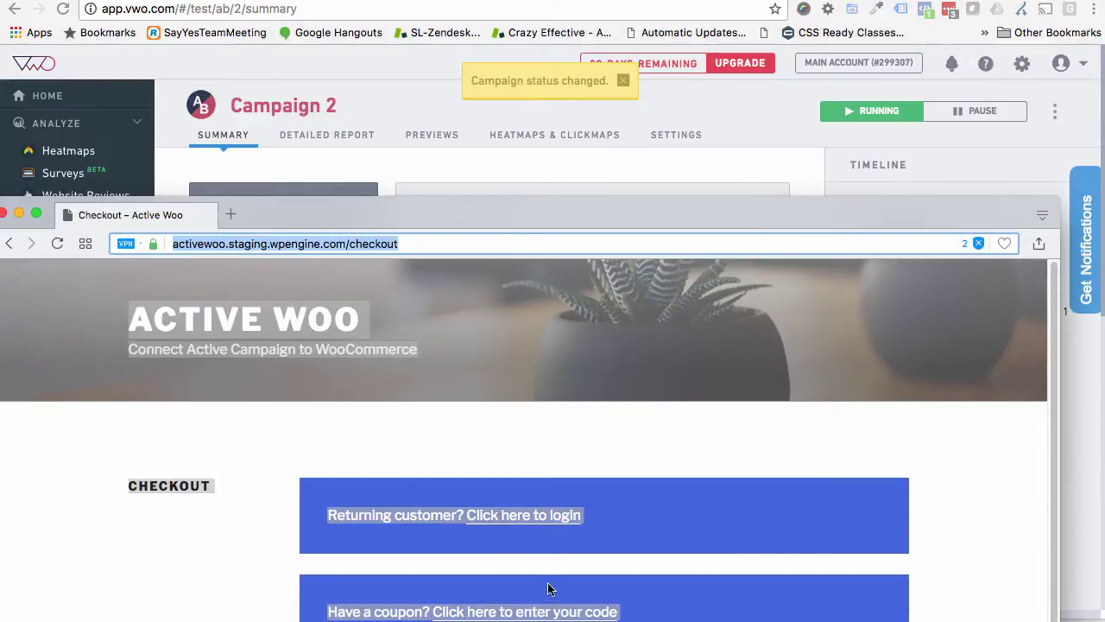
pyautogui.click(577, 173)
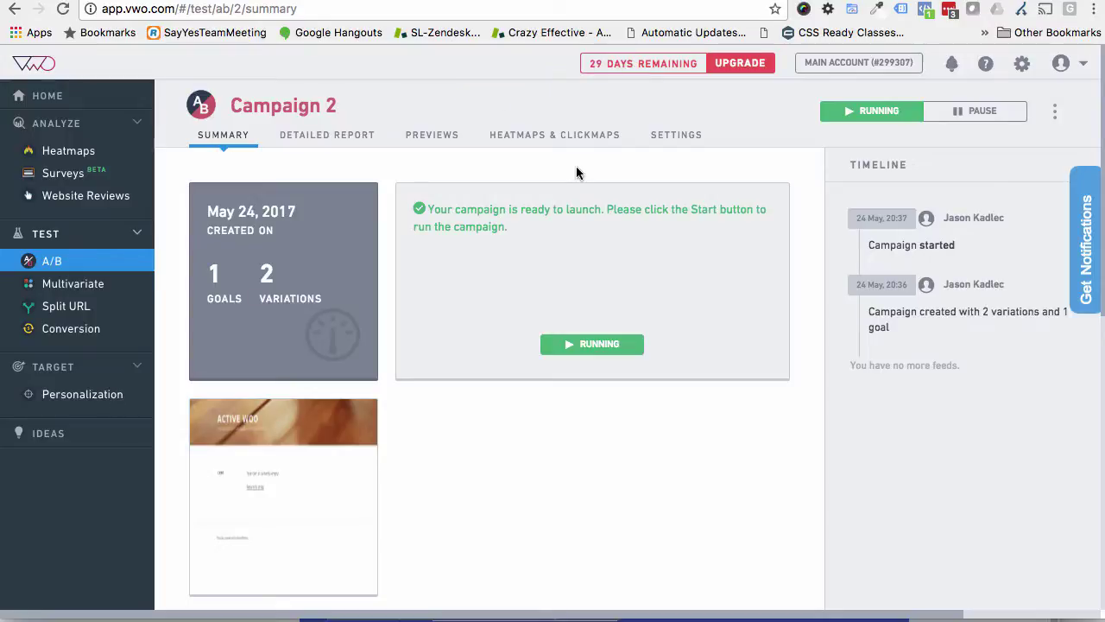
# Step: Open Campaign 2's Others settings and enable customized traffic allocation for each variation in the advanced options
pyautogui.moveTo(680, 143)
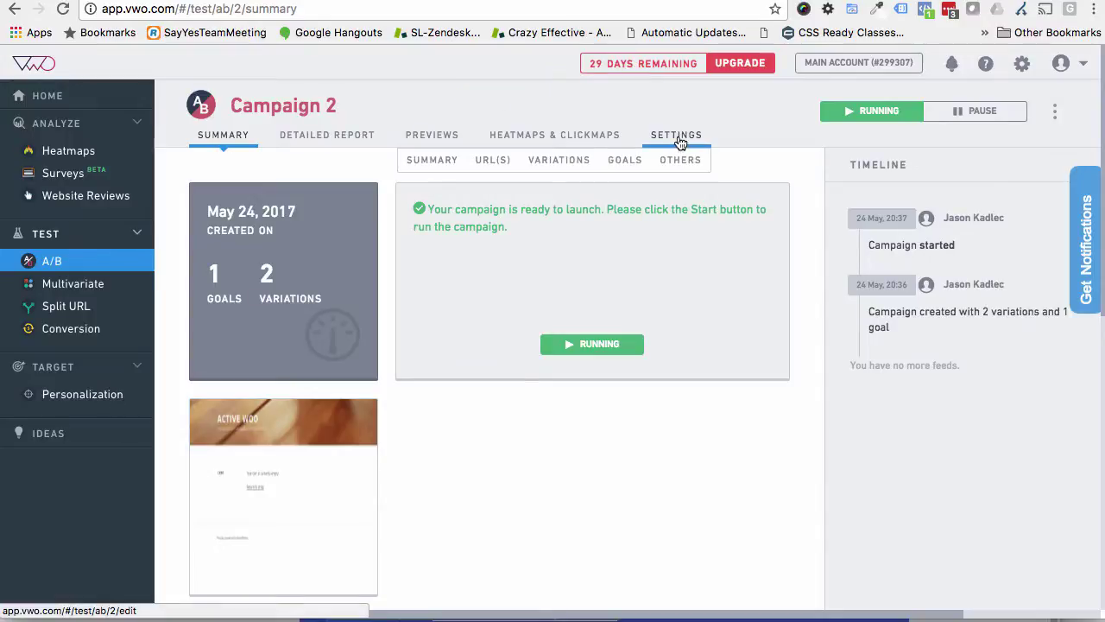
pyautogui.click(680, 160)
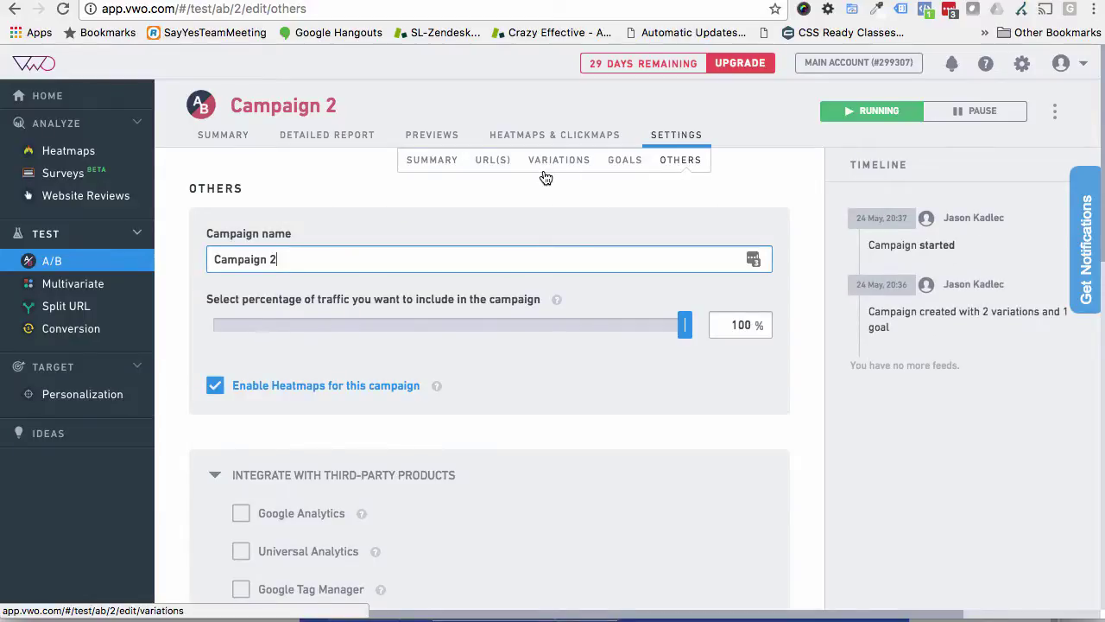
pyautogui.scroll(-5, 543, 178)
pyautogui.scroll(-12, 493, 228)
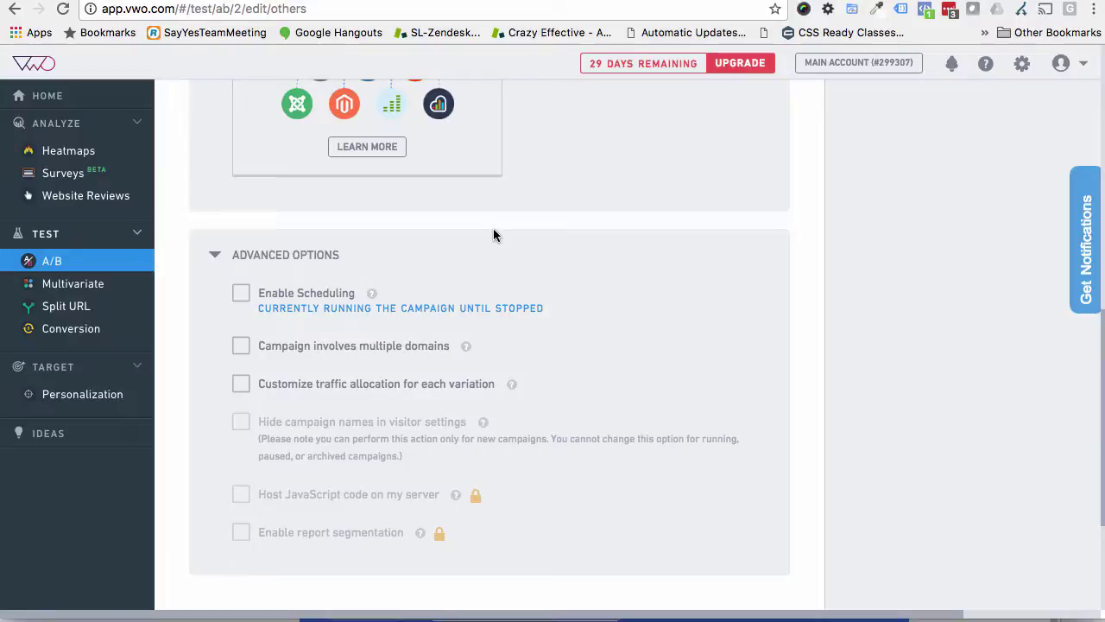
pyautogui.scroll(-2, 493, 228)
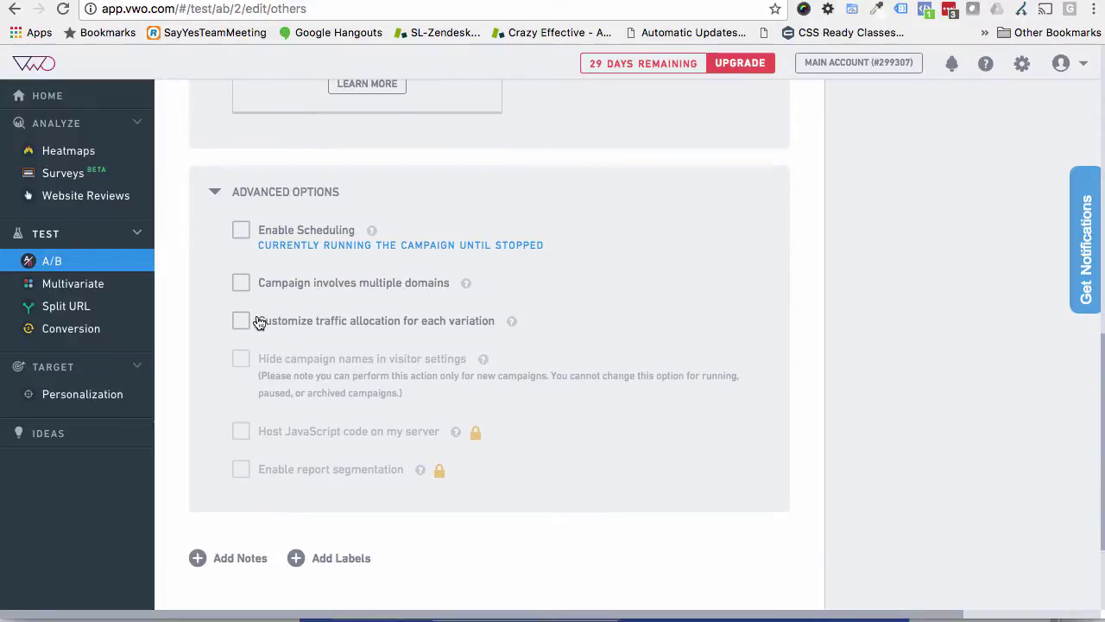
pyautogui.click(241, 320)
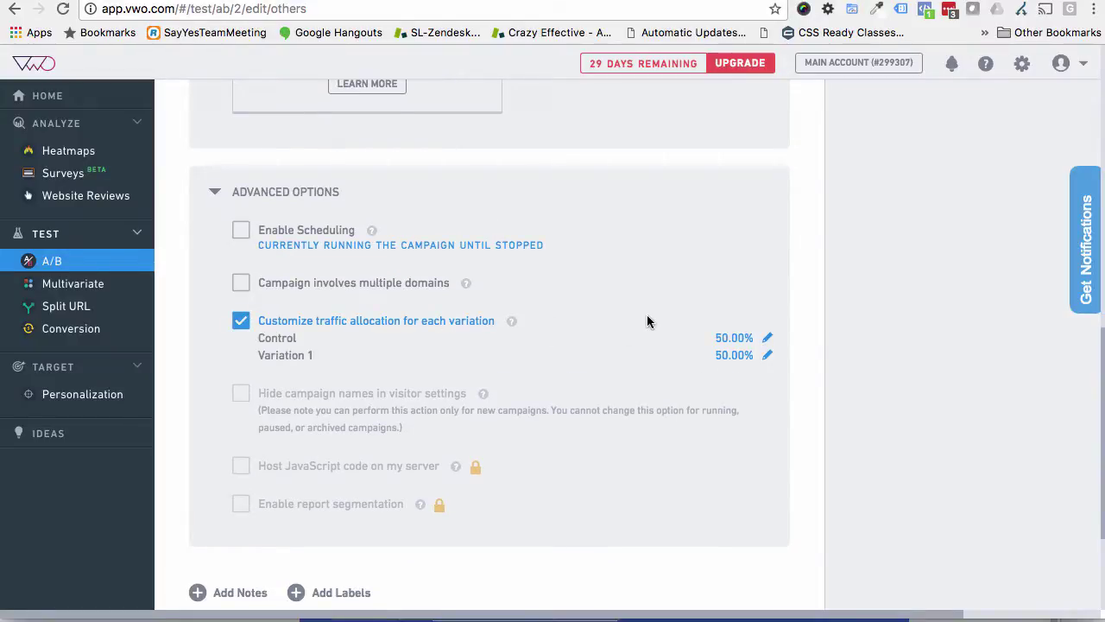
# Step: Allocate 100% of the traffic to Variation 1 and 0% to Control, and save the campaign settings
pyautogui.click(767, 356)
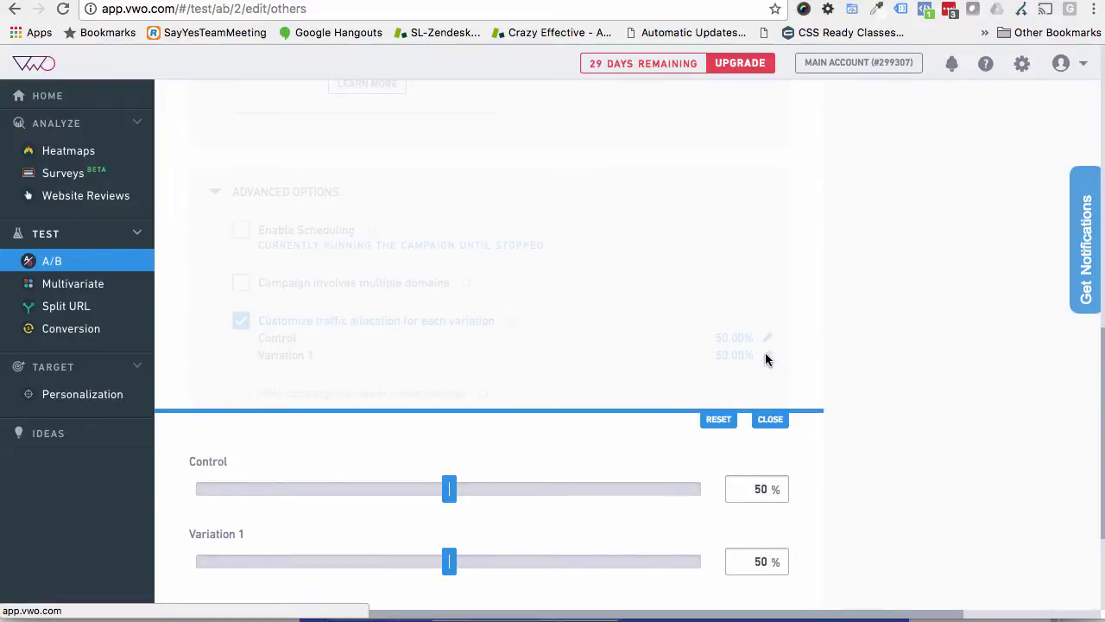
pyautogui.moveTo(449, 563); pyautogui.dragTo(711, 566)
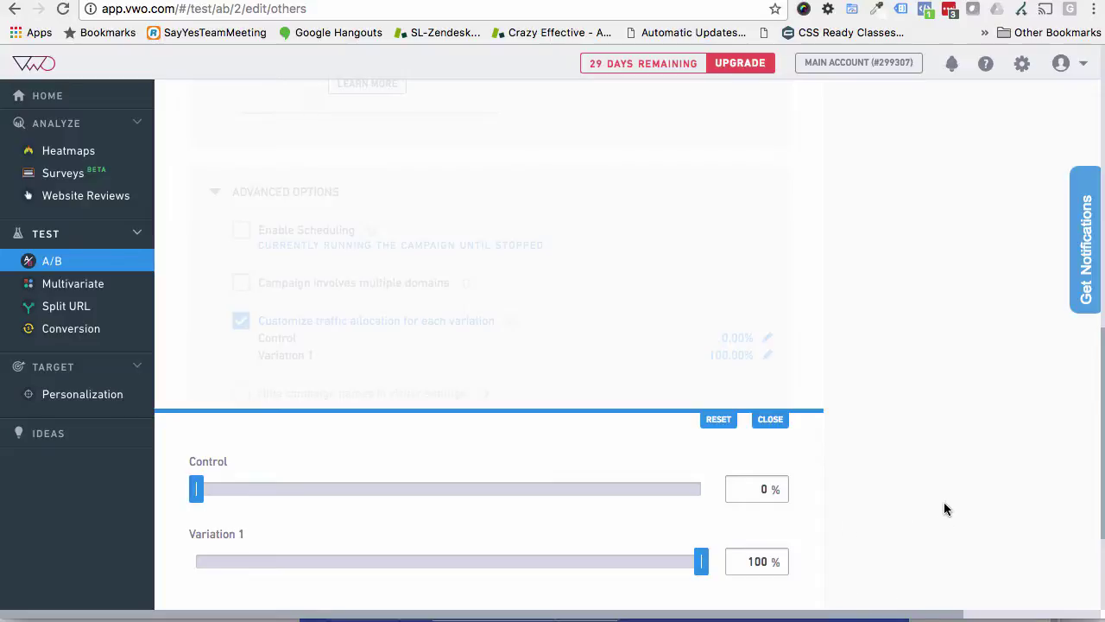
pyautogui.scroll(-3, 945, 509)
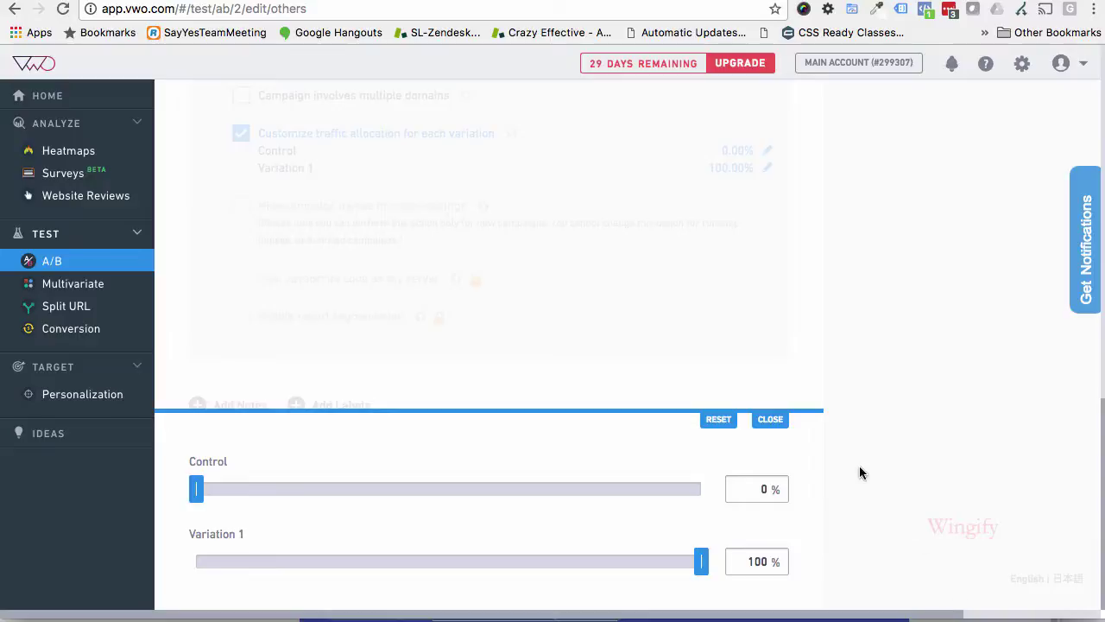
pyautogui.scroll(4, 899, 441)
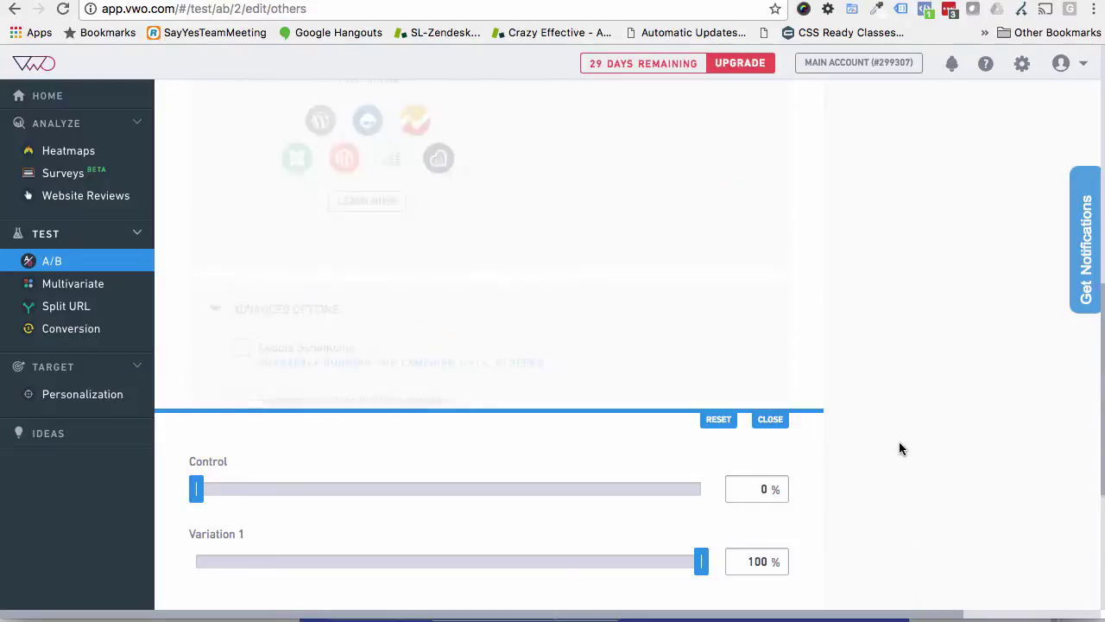
pyautogui.click(768, 423)
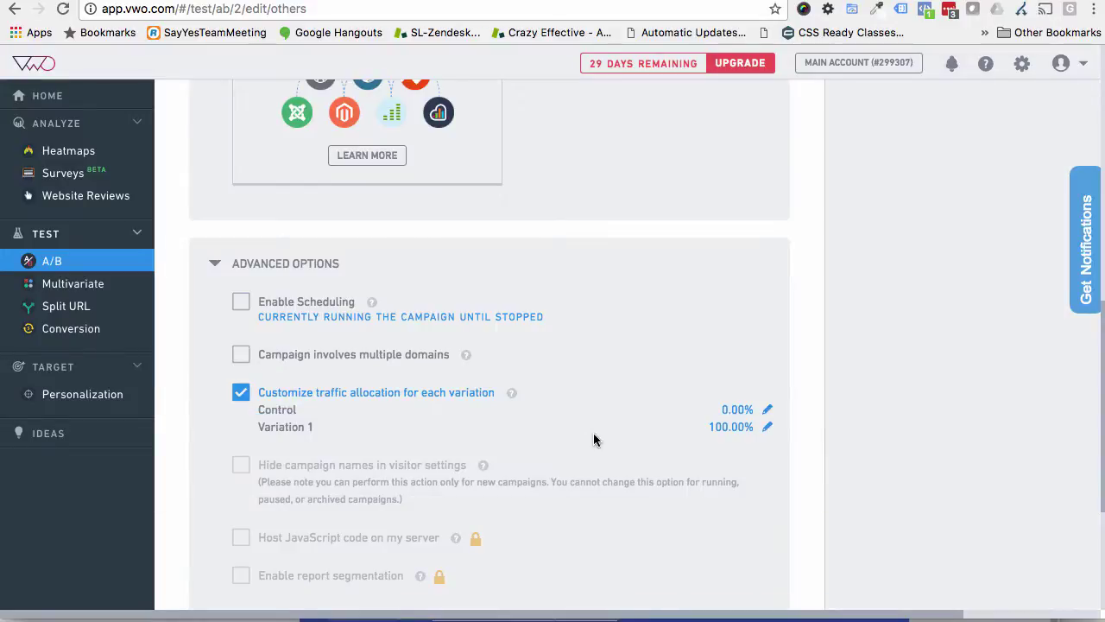
pyautogui.scroll(-4, 592, 436)
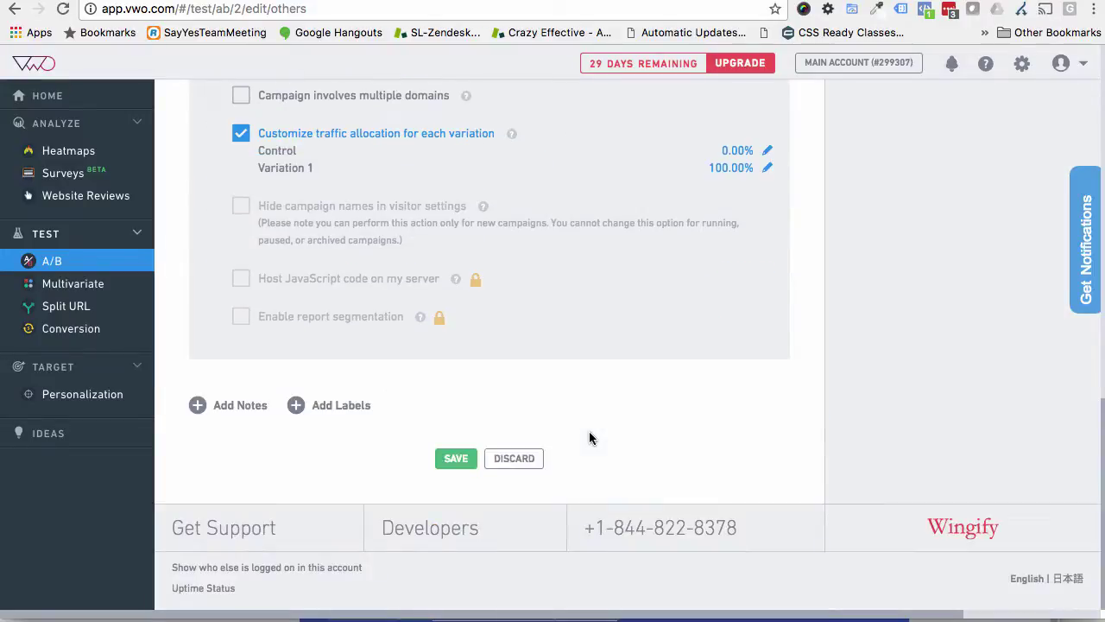
pyautogui.click(472, 465)
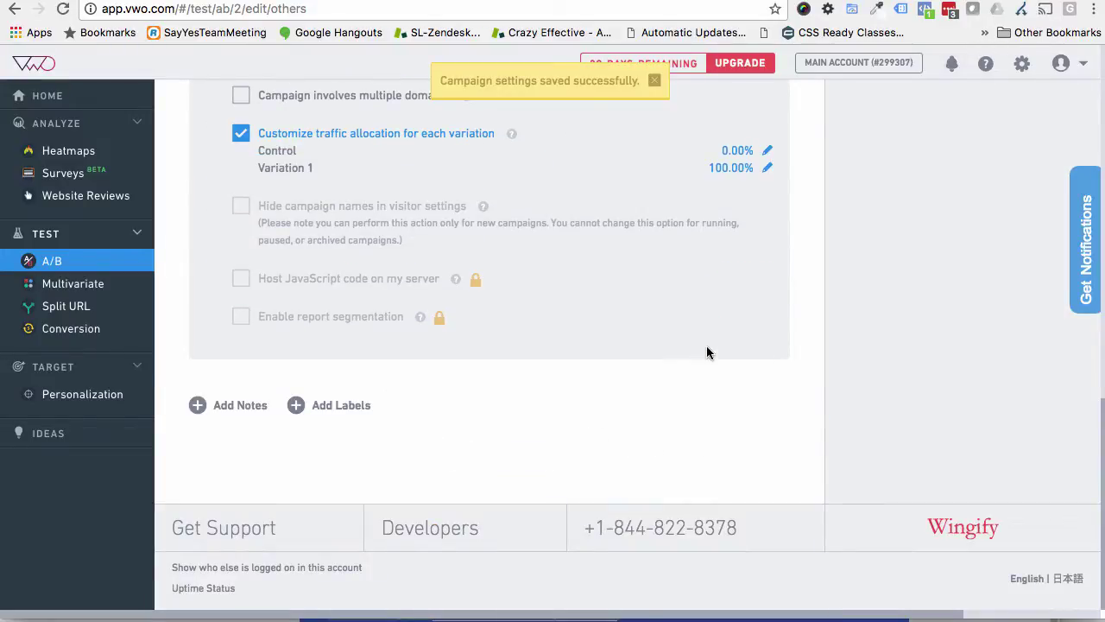
# Step: Switch to the Opera checkout window and clear its browsing history, download history, cookies and cached files from the beginning of time
pyautogui.press('super+Tab')
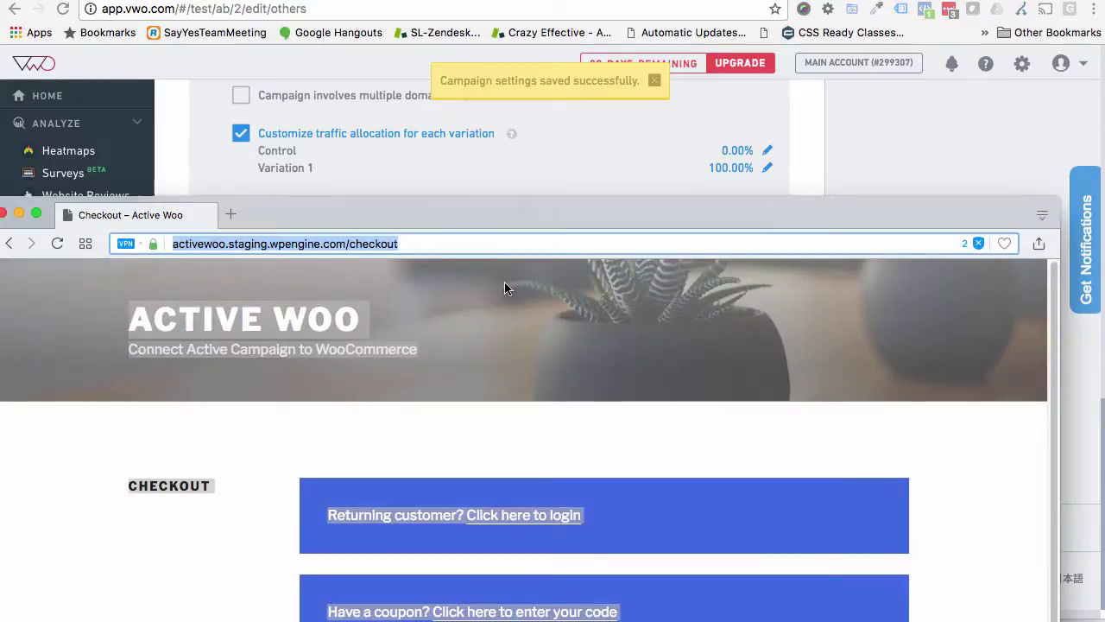
pyautogui.moveTo(438, 204); pyautogui.dragTo(461, 19)
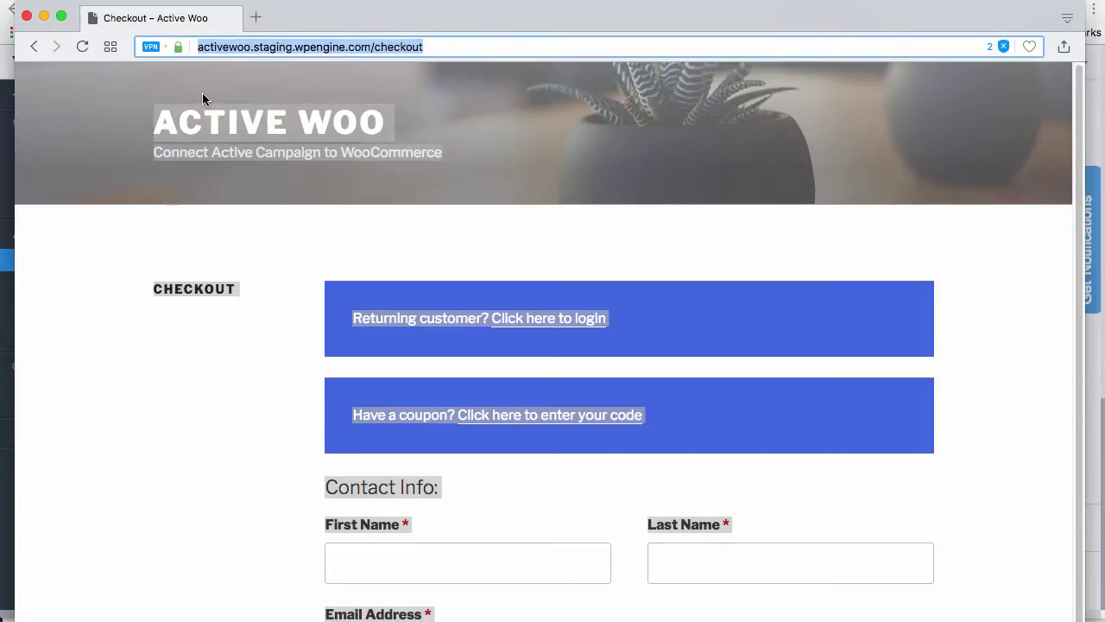
pyautogui.press('super+shift+BackSpace')
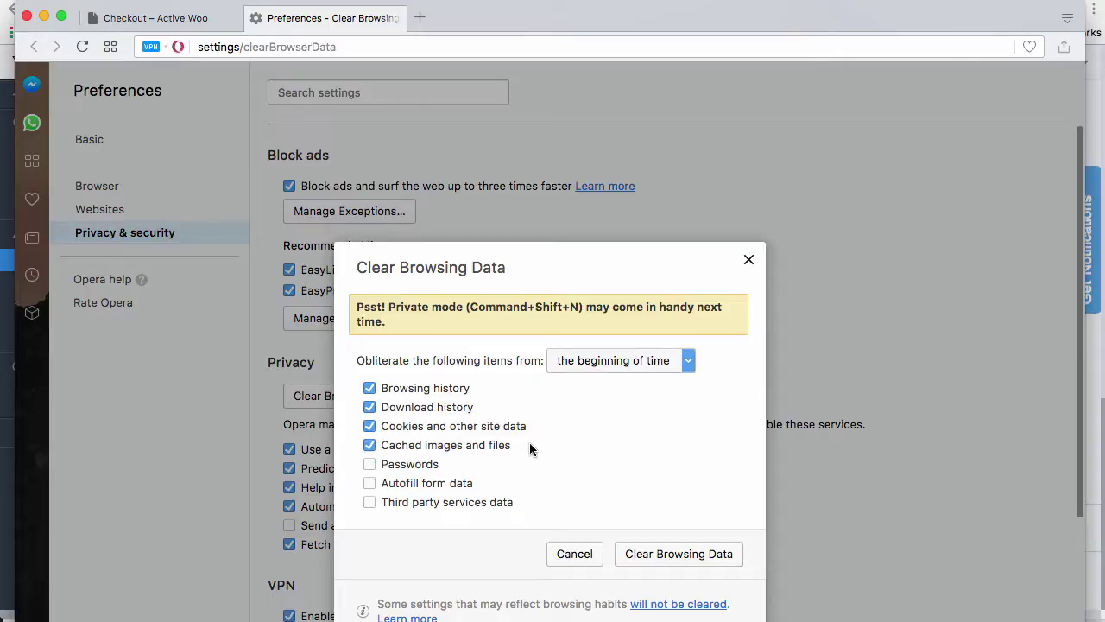
pyautogui.click(678, 554)
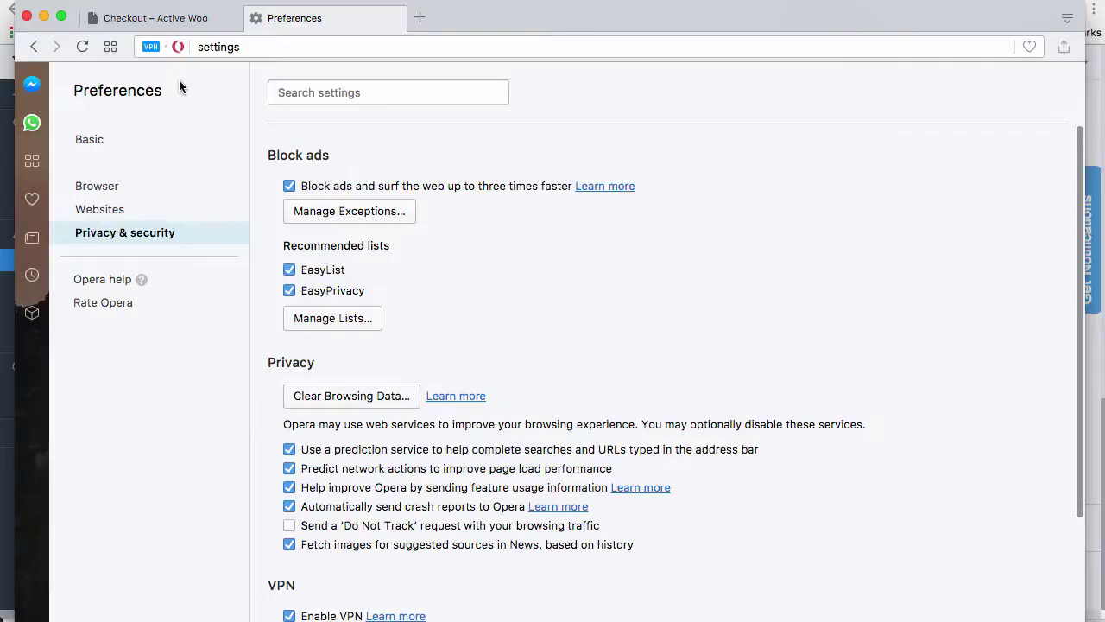
pyautogui.click(257, 18)
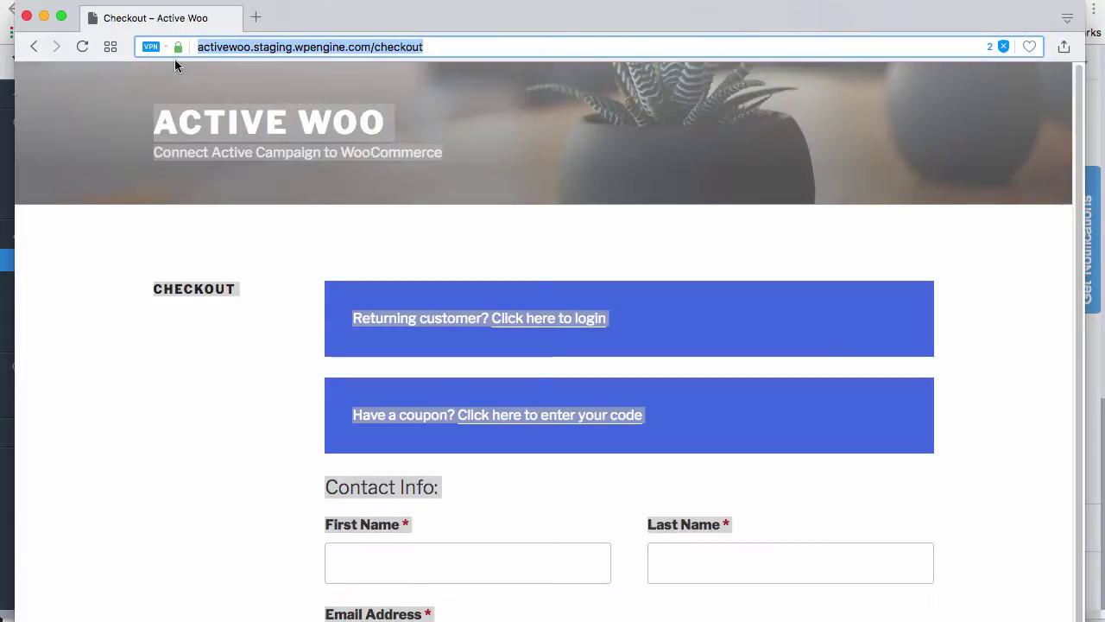
# Step: Reload the checkout page, return to the shop, add one Active Woo product to the cart, and review the cart totals
pyautogui.click(257, 207)
pyautogui.press('super+r')
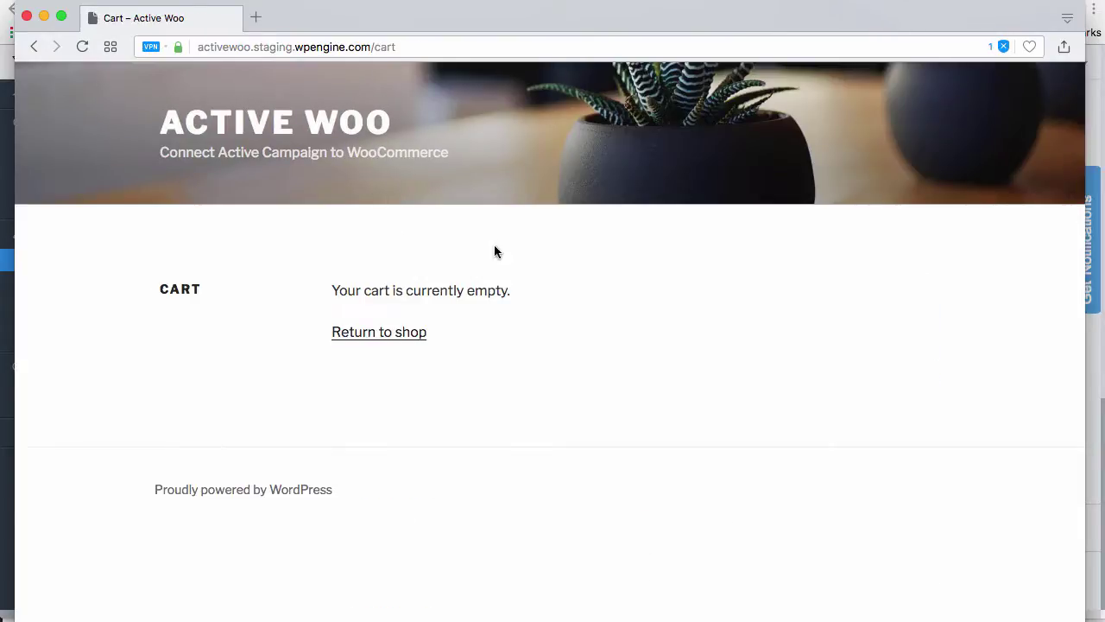
pyautogui.click(379, 340)
pyautogui.scroll(-5, 365, 340)
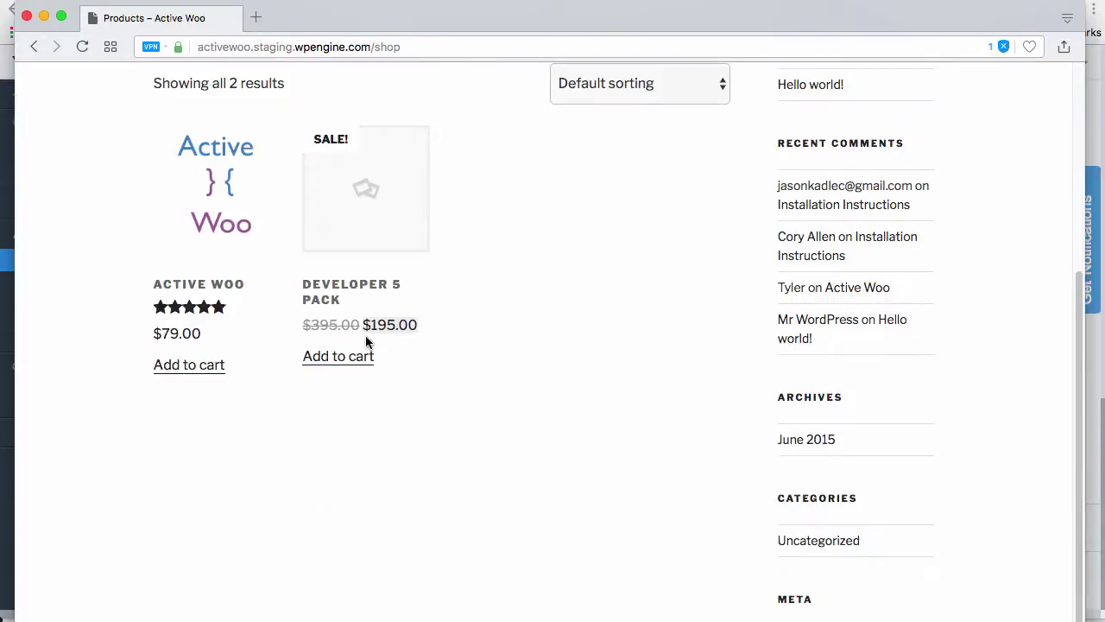
pyautogui.click(213, 370)
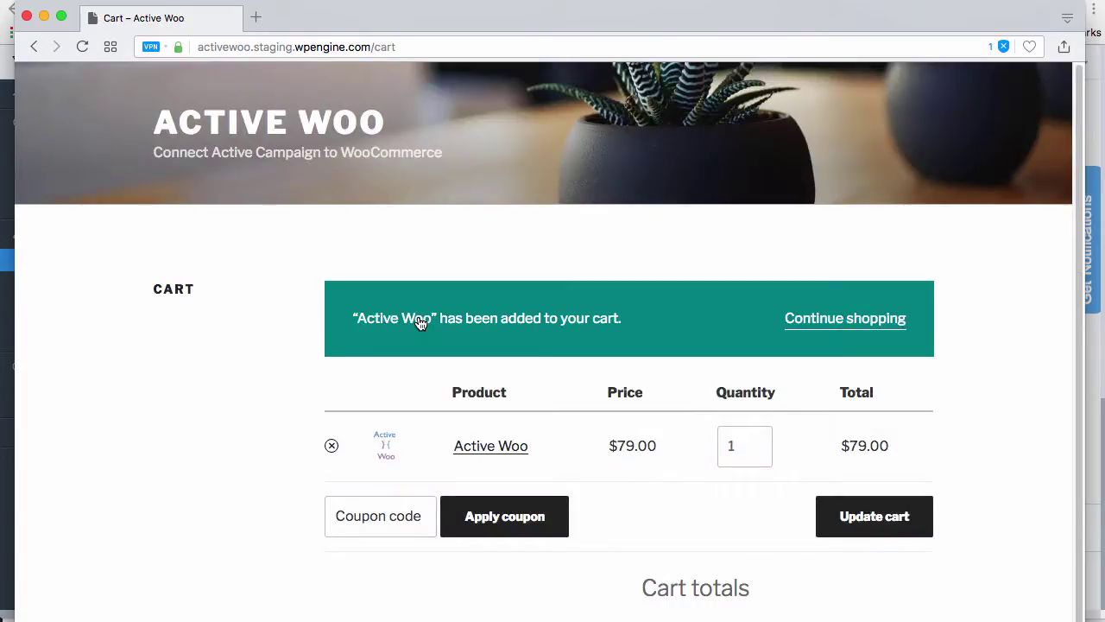
pyautogui.scroll(-3, 421, 322)
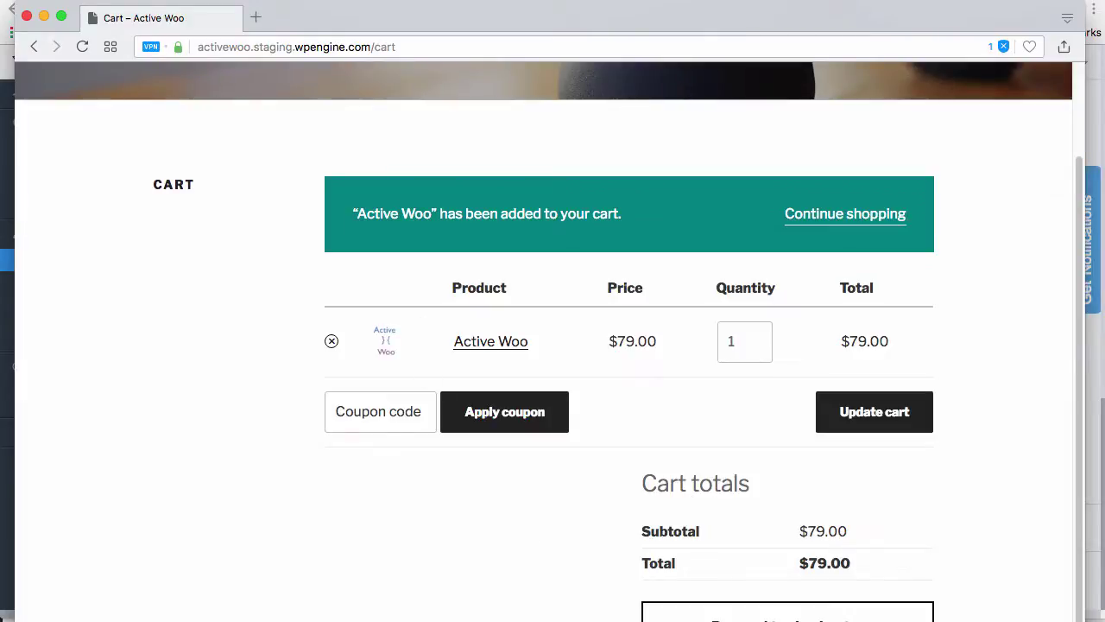
pyautogui.scroll(-3, 1034, 570)
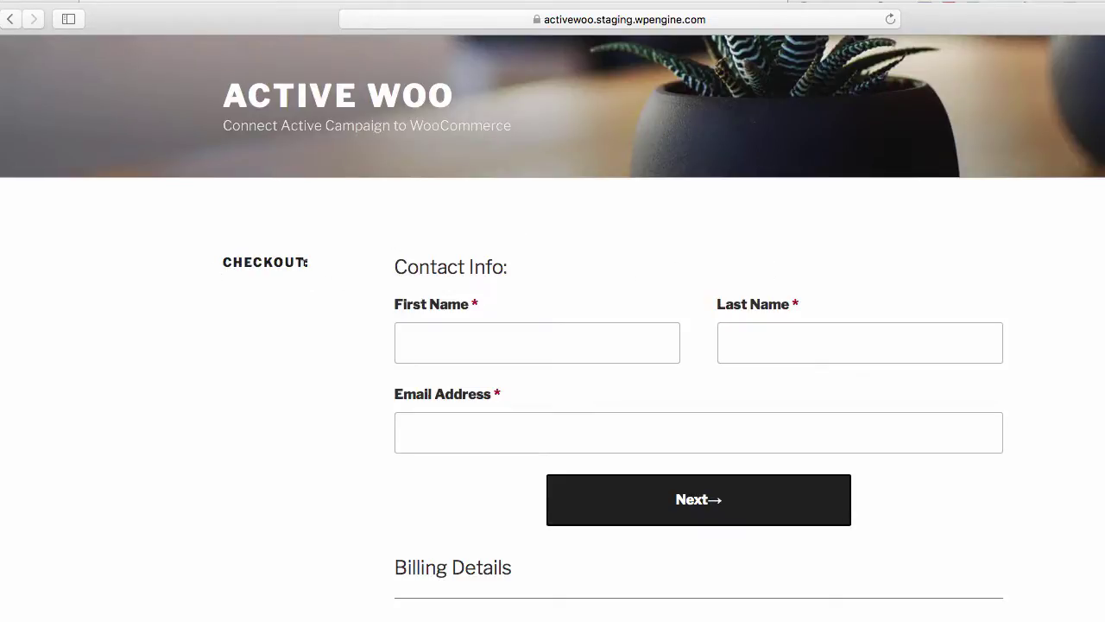
# Step: Switch to the Safari checkout page and examine its Checkout heading and form for the variation's changes
pyautogui.moveTo(306, 259); pyautogui.dragTo(316, 260)
pyautogui.moveTo(922, 25); pyautogui.dragTo(949, 30)
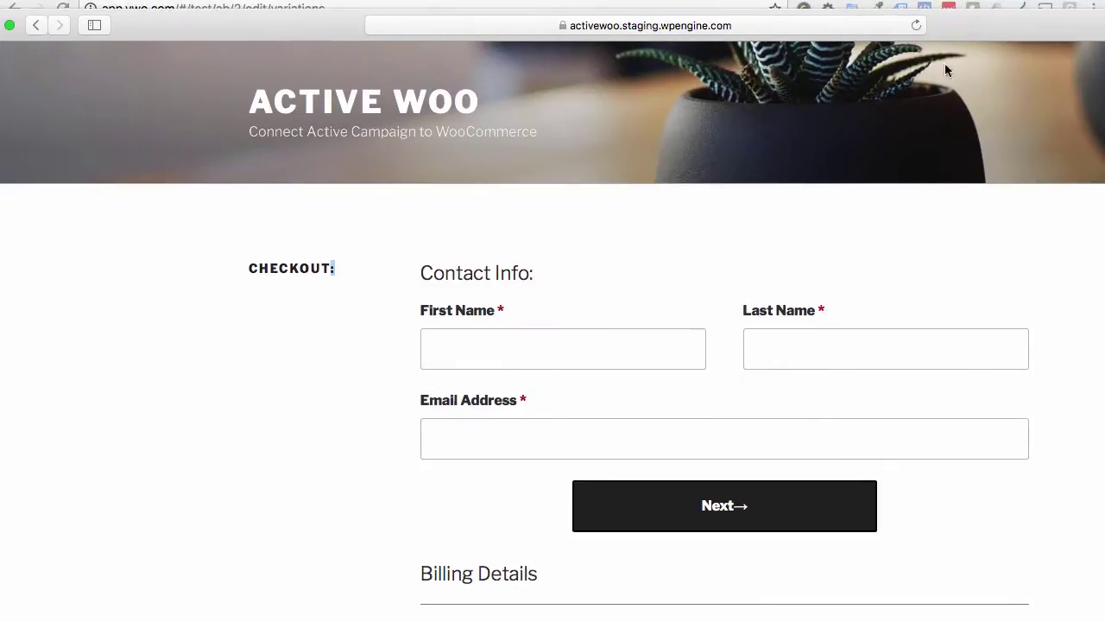
pyautogui.scroll(-3, 618, 291)
pyautogui.scroll(3, 618, 291)
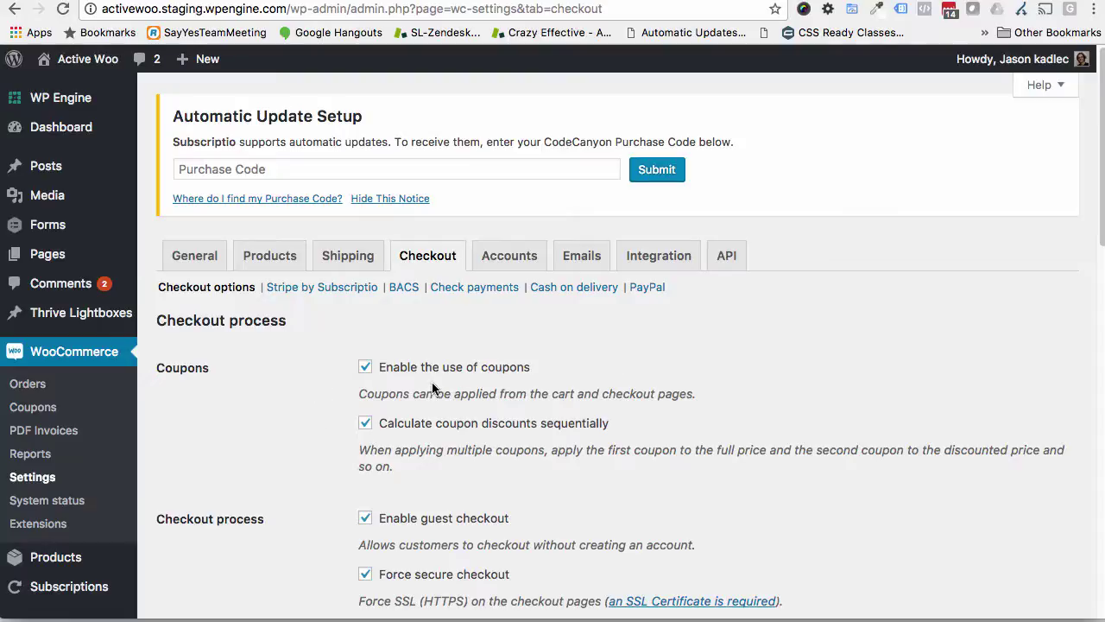
# Step: Switch to the wc-hide-coupons-cart-checkout.php gist and examine its cart and checkout coupon functions and the comments on where to add them
pyautogui.hotkey('ctrl', 'Tab')
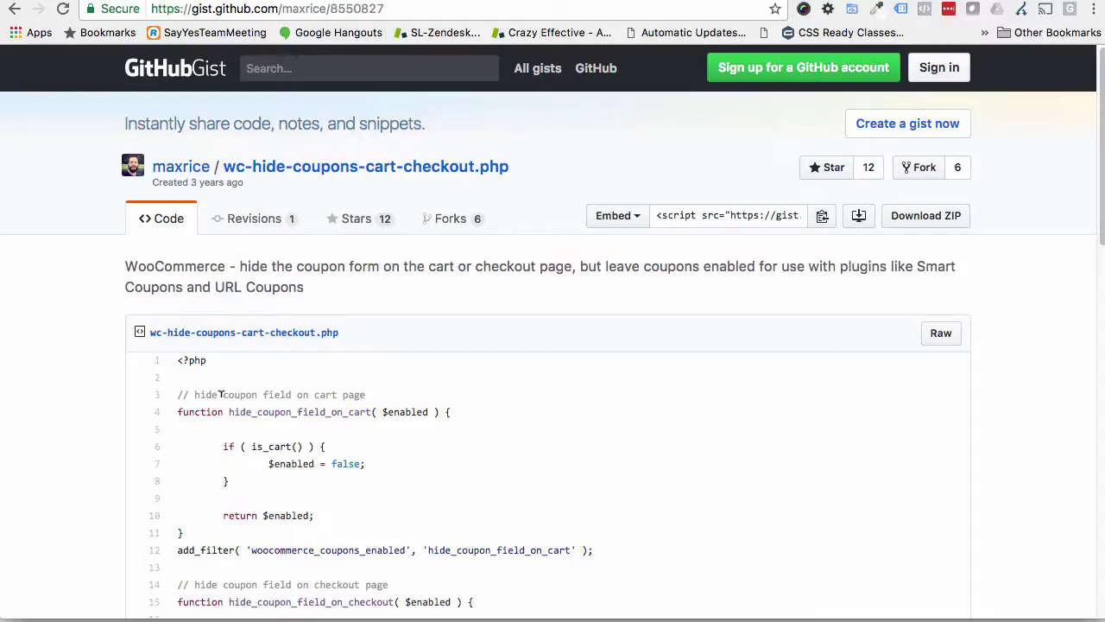
pyautogui.scroll(-4, 221, 394)
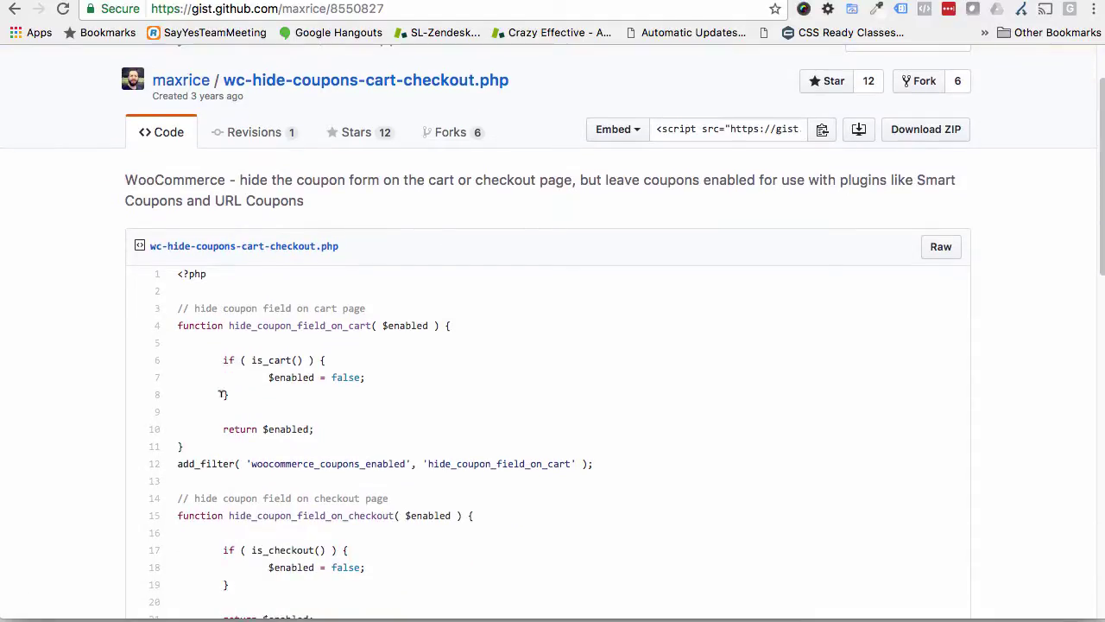
pyautogui.scroll(3, 221, 394)
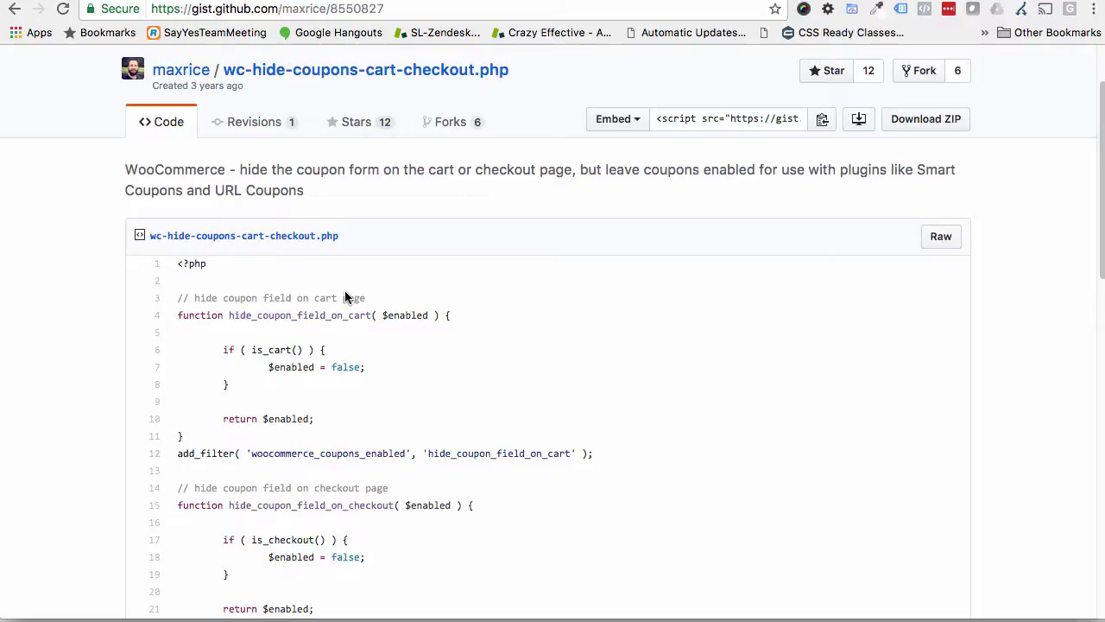
pyautogui.scroll(2, 261, 244)
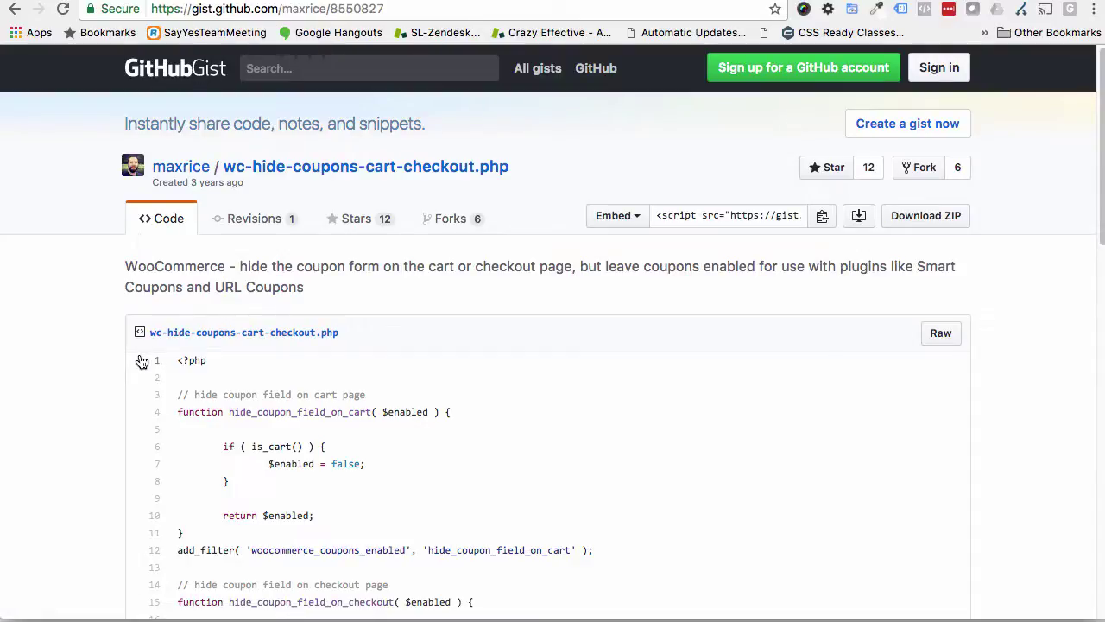
pyautogui.scroll(-5, 153, 362)
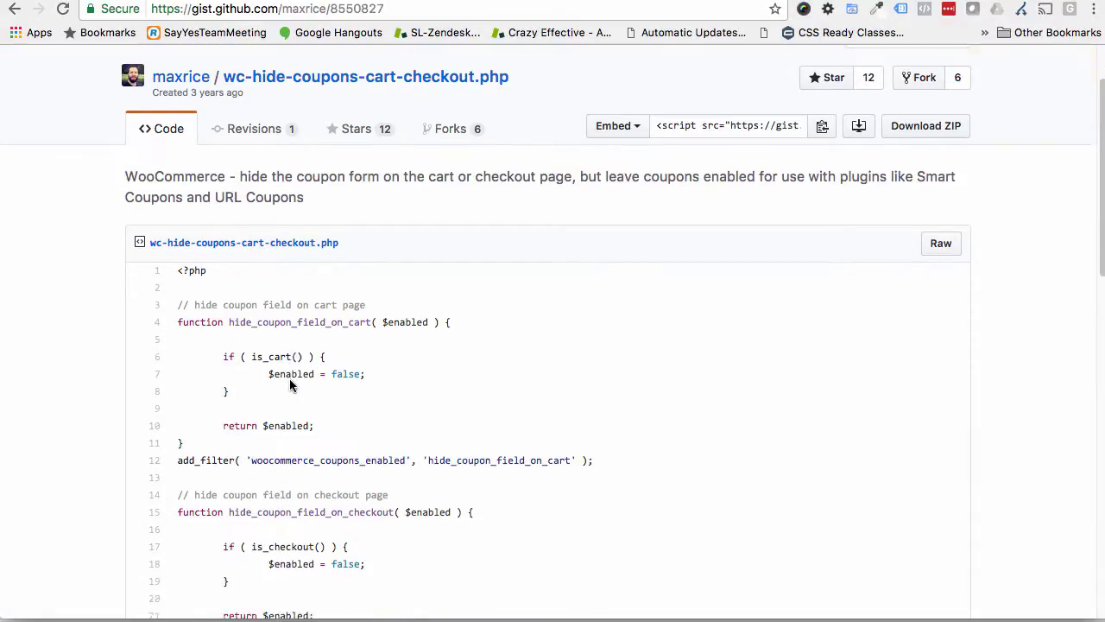
pyautogui.scroll(-4, 575, 265)
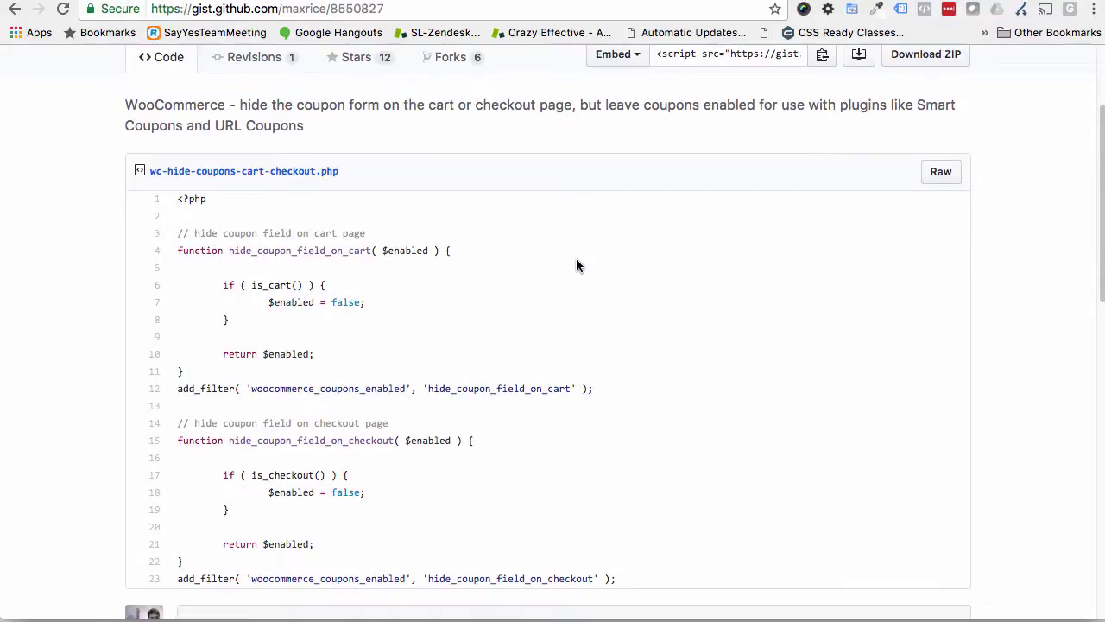
pyautogui.scroll(-6, 538, 322)
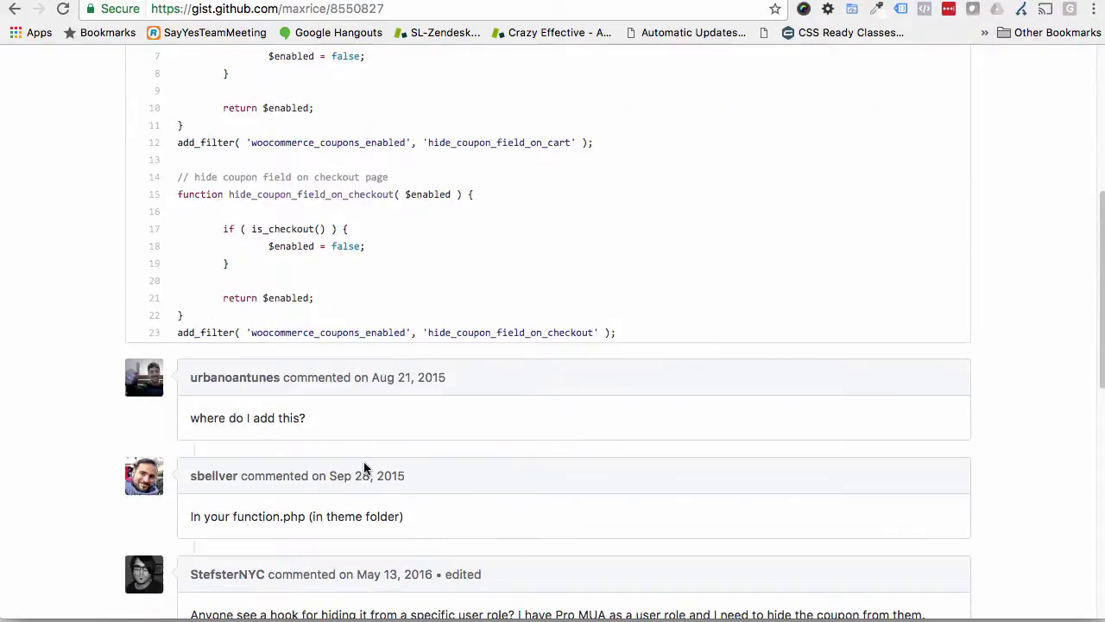
pyautogui.scroll(-14, 364, 461)
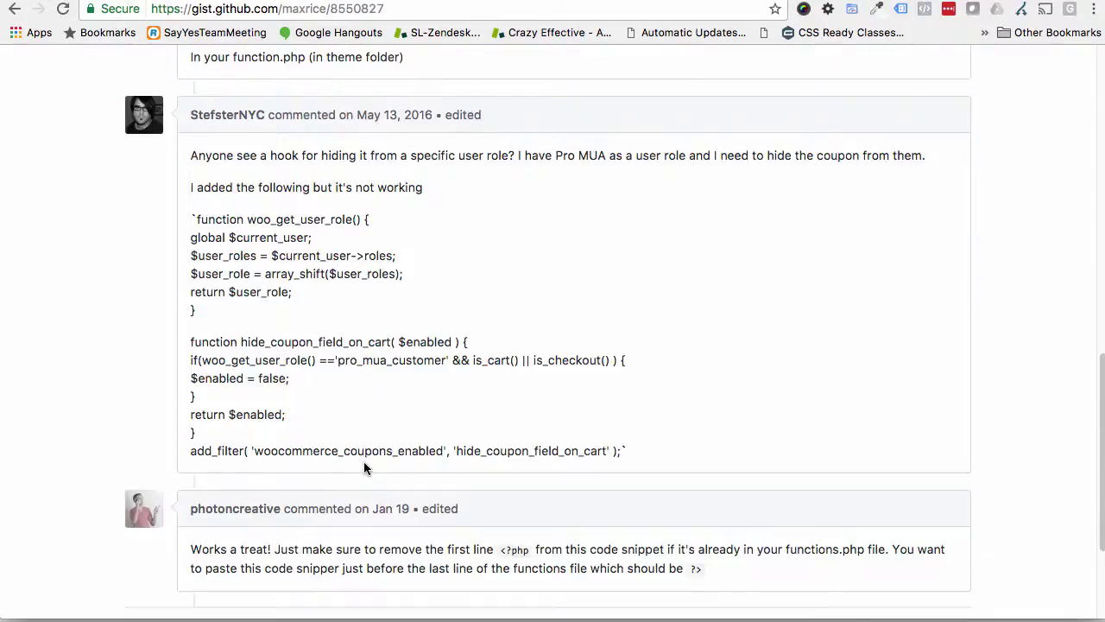
pyautogui.scroll(20, 364, 464)
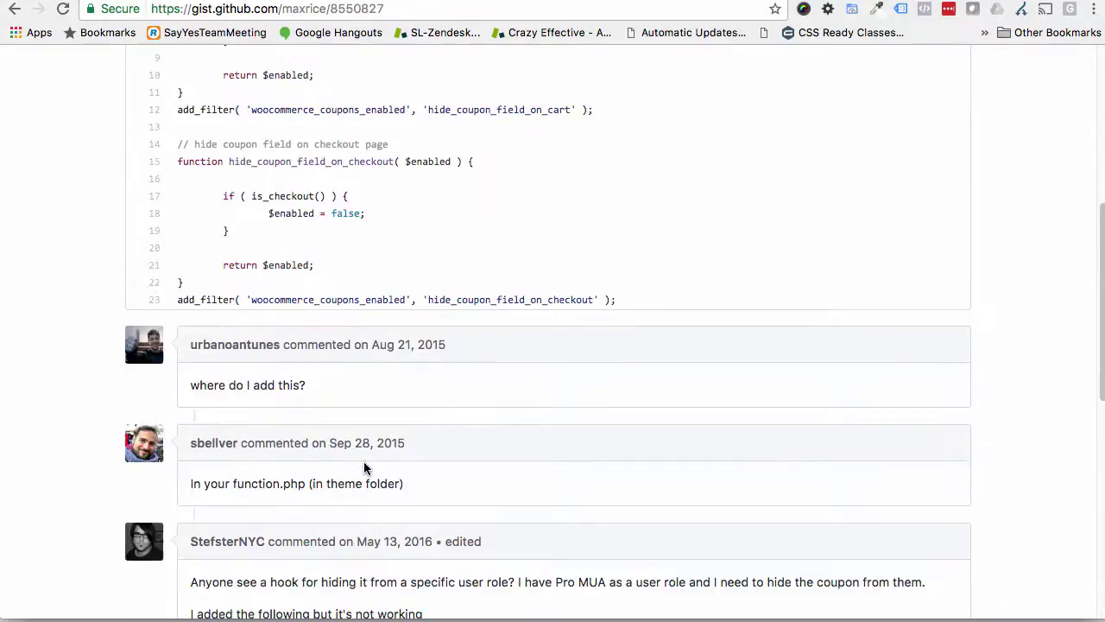
pyautogui.scroll(8, 364, 468)
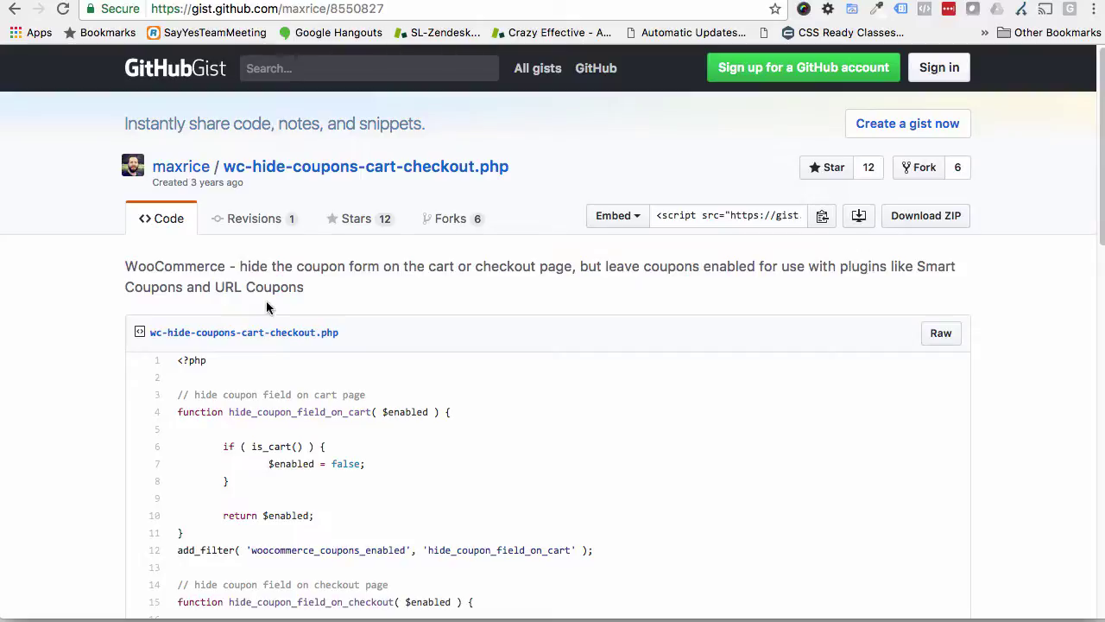
# Step: Open the raw version of the gist and copy both coupon-hiding functions with their filters, leaving out the opening <?php line
pyautogui.scroll(-1, 266, 308)
pyautogui.scroll(-4, 266, 301)
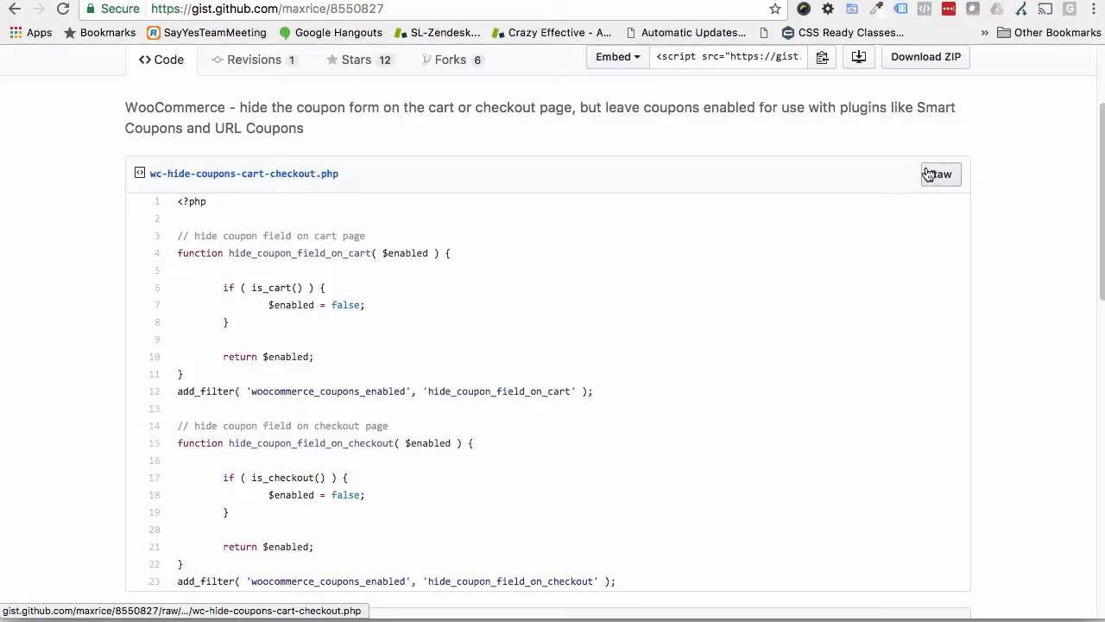
pyautogui.scroll(1, 582, 190)
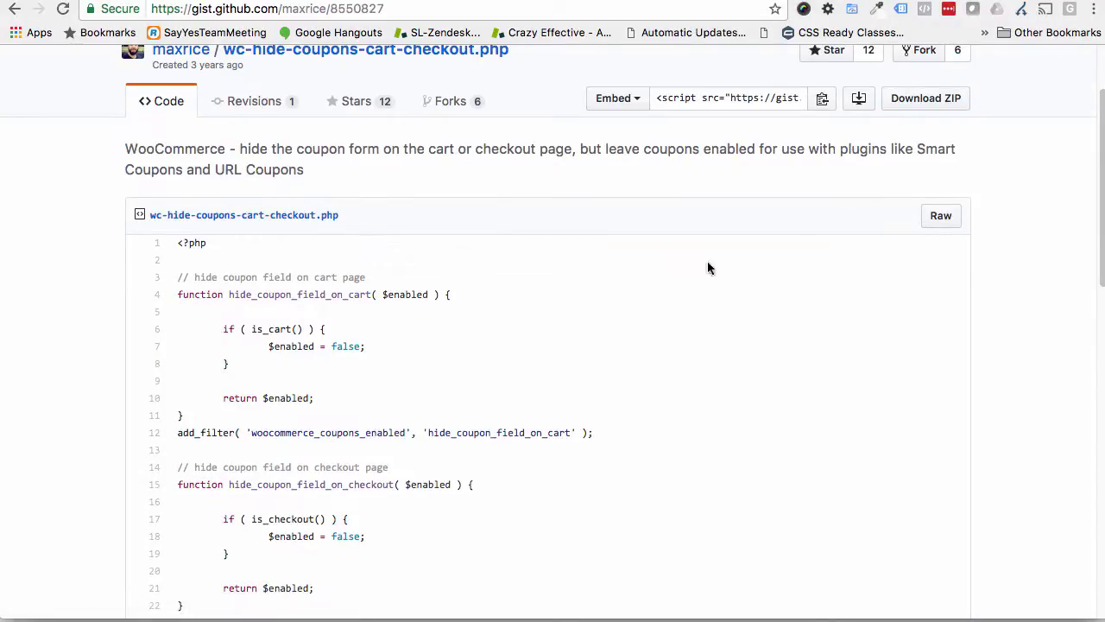
pyautogui.click(945, 223)
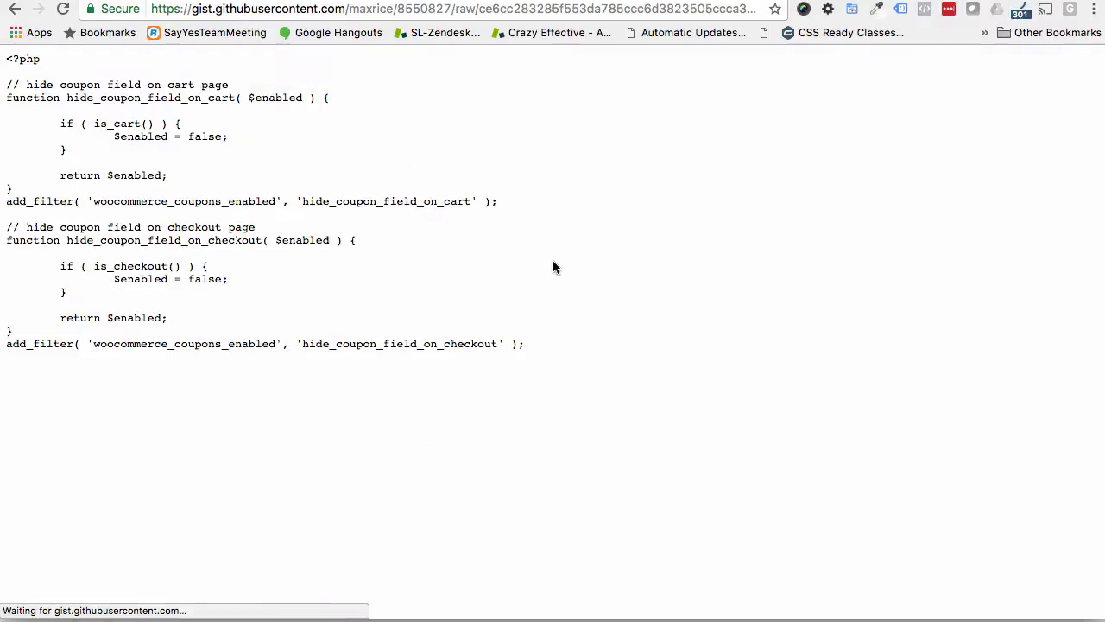
pyautogui.moveTo(532, 344); pyautogui.dragTo(3, 82)
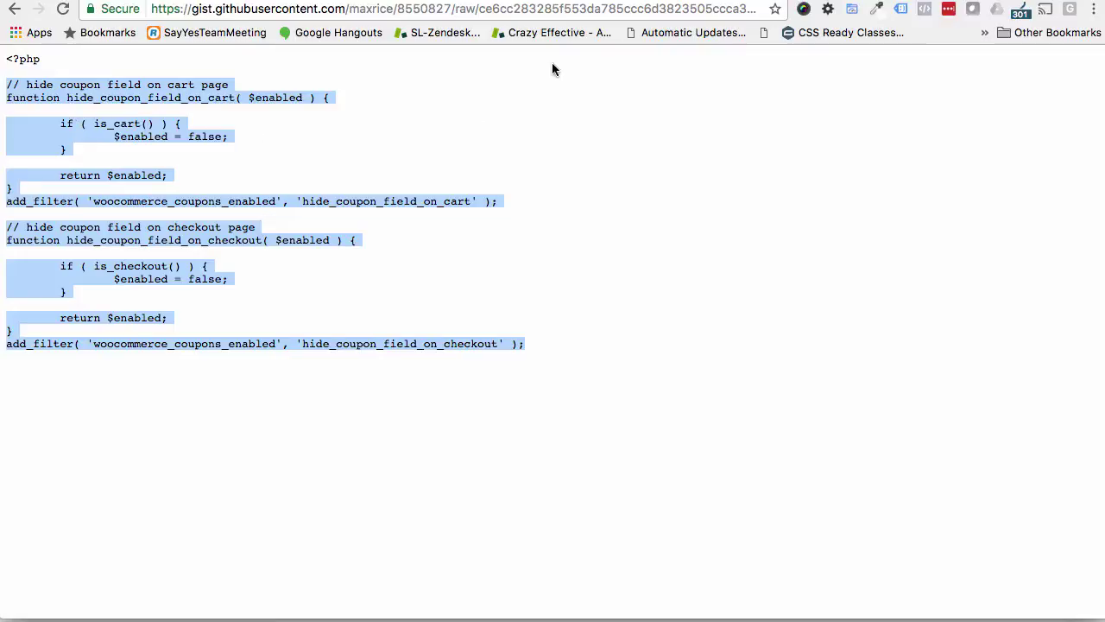
# Step: Return to the WordPress admin and open the Twenty Seventeen theme's functions.php in the theme editor
pyautogui.hotkey('ctrl', 'Tab')
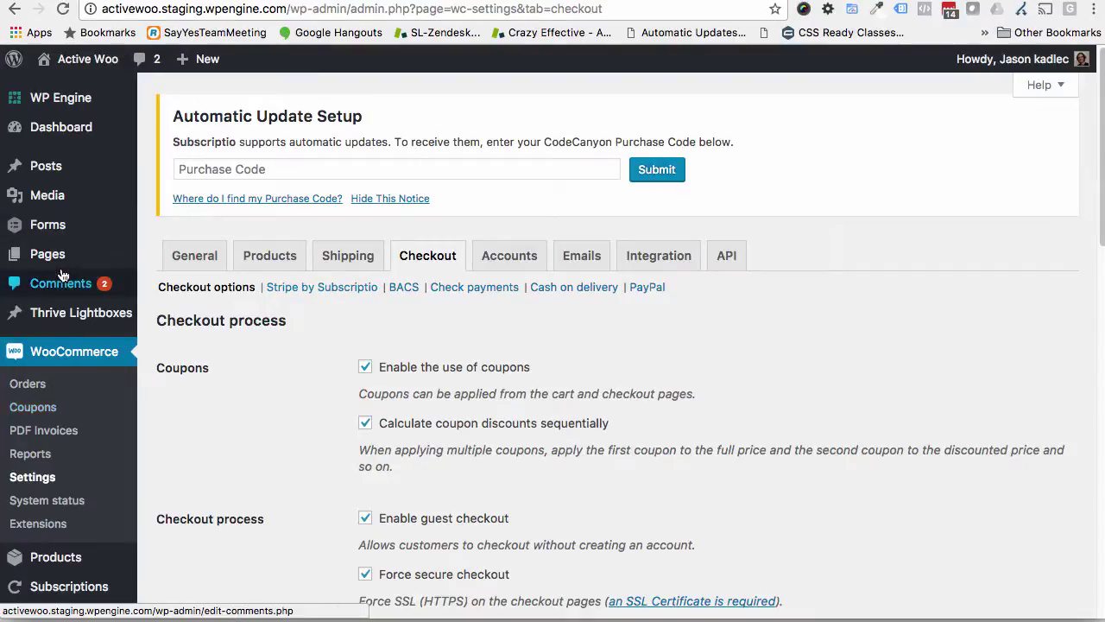
pyautogui.scroll(-5, 63, 275)
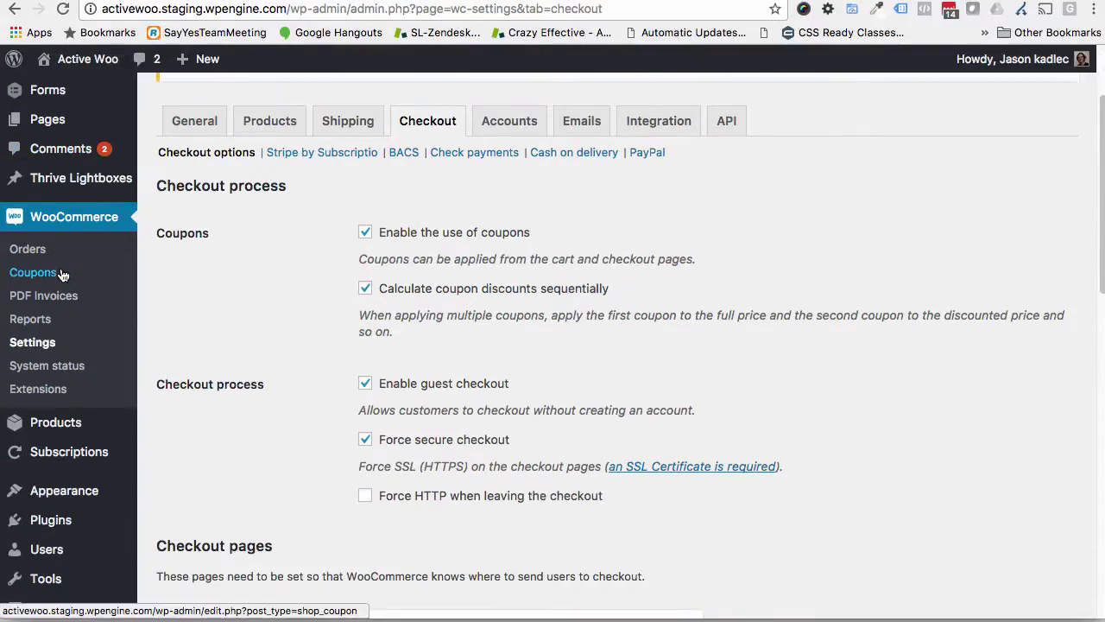
pyautogui.moveTo(55, 415)
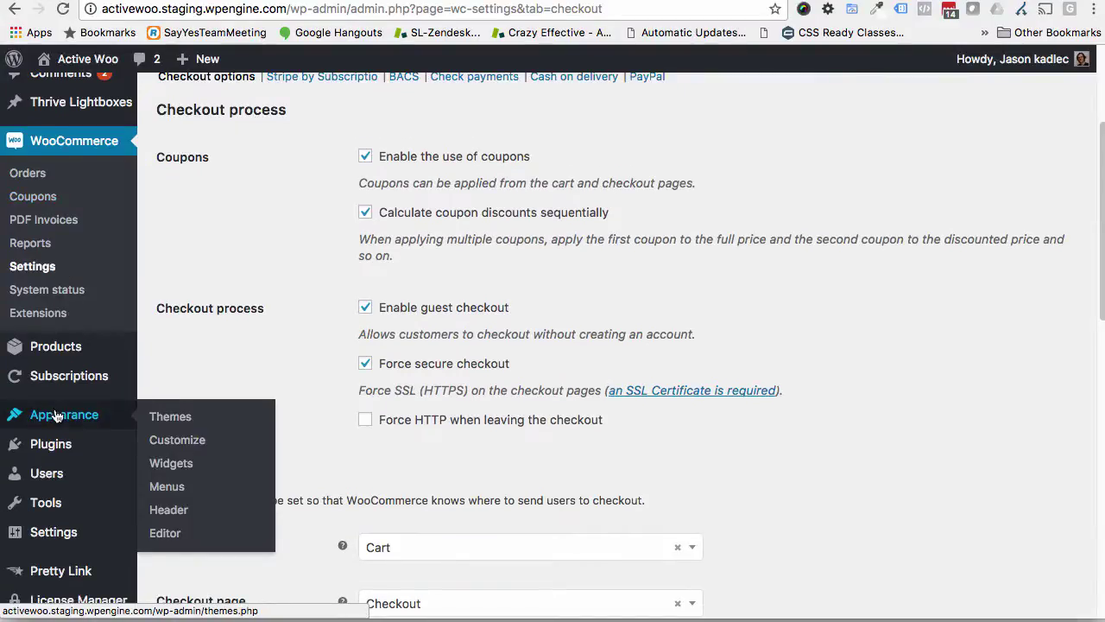
pyautogui.click(170, 418)
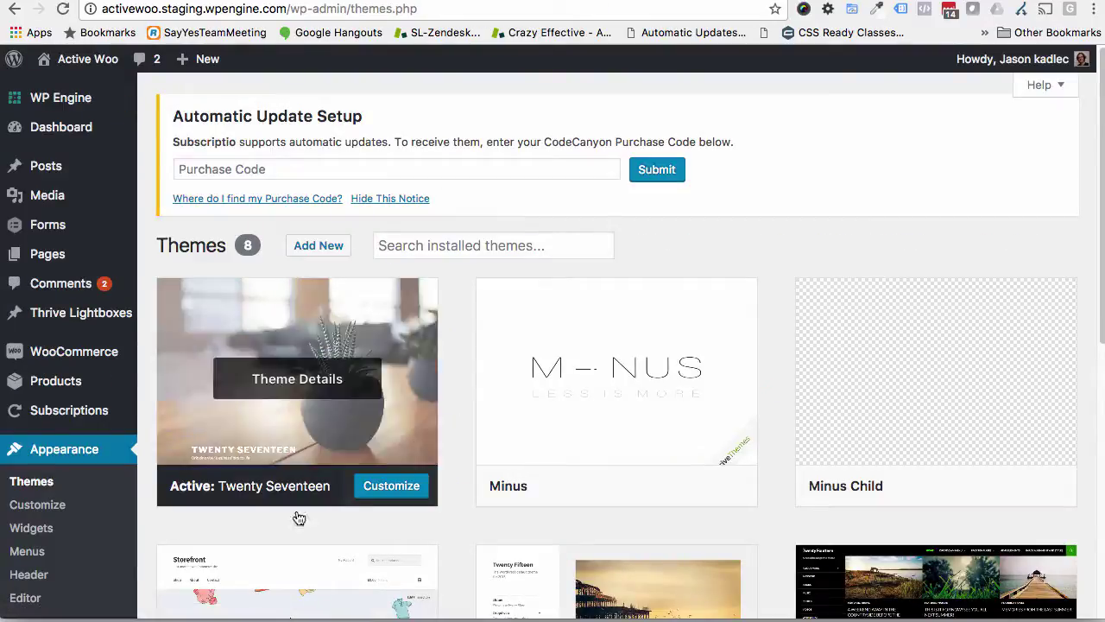
pyautogui.click(292, 429)
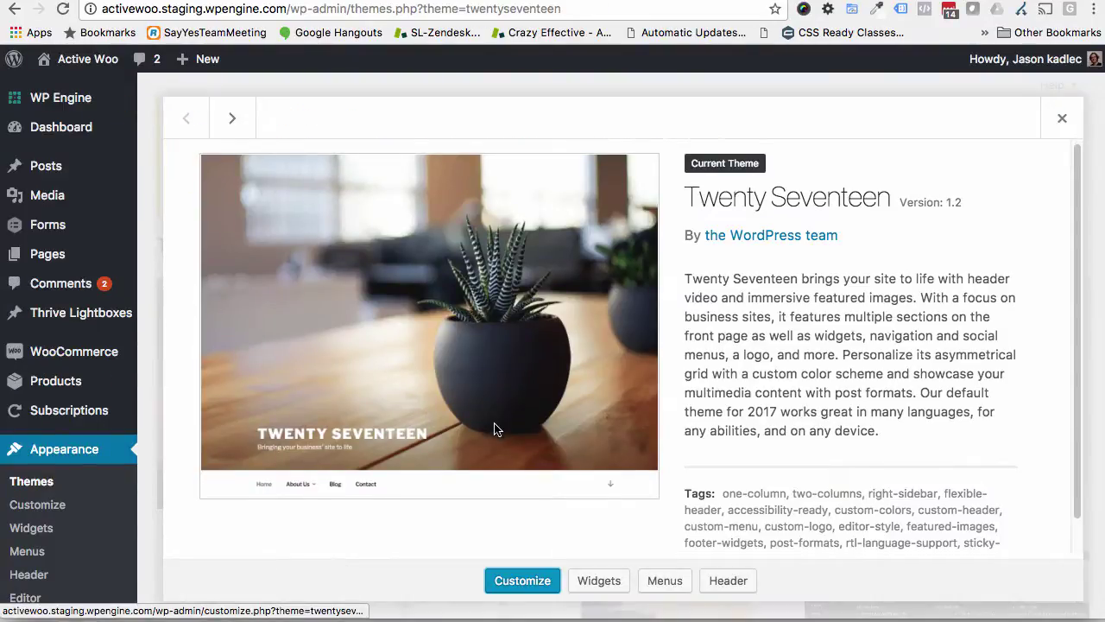
pyautogui.scroll(-2, 782, 346)
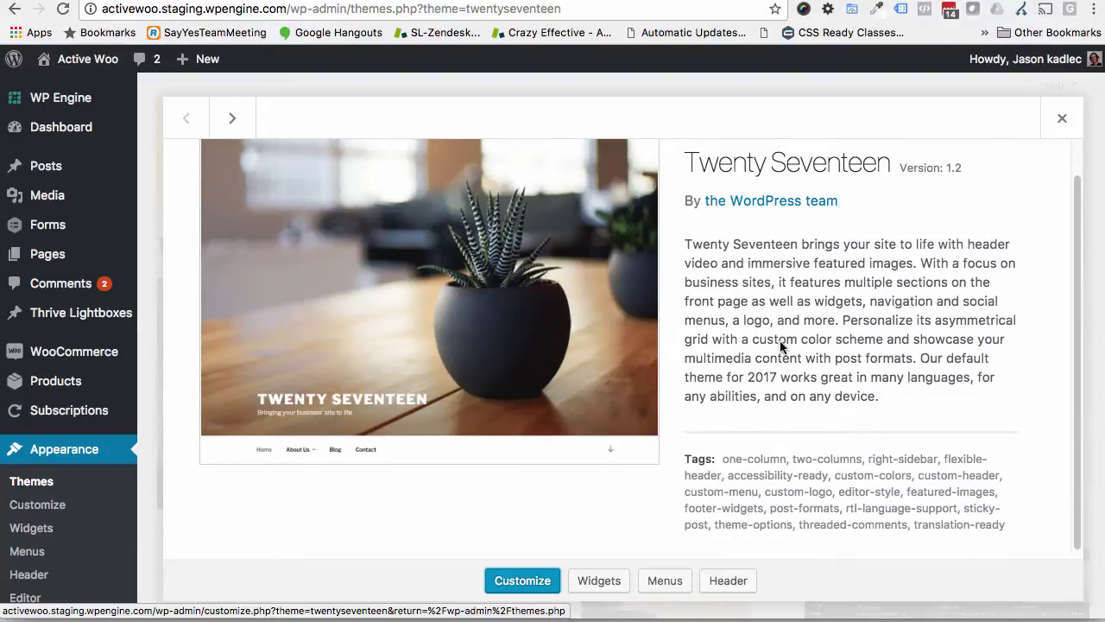
pyautogui.click(29, 599)
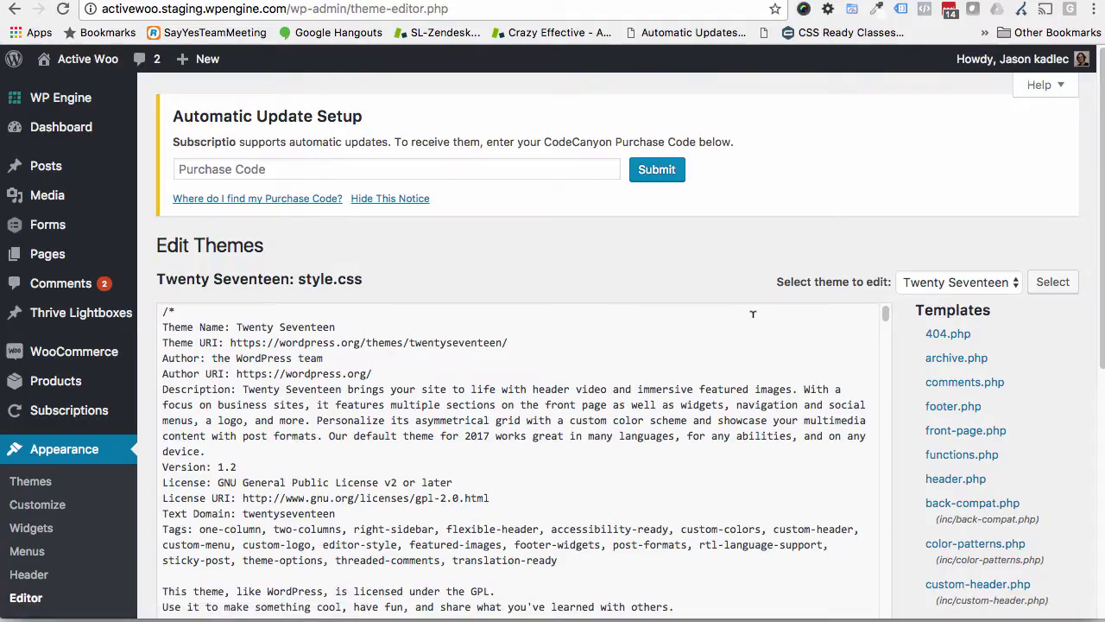
pyautogui.click(947, 455)
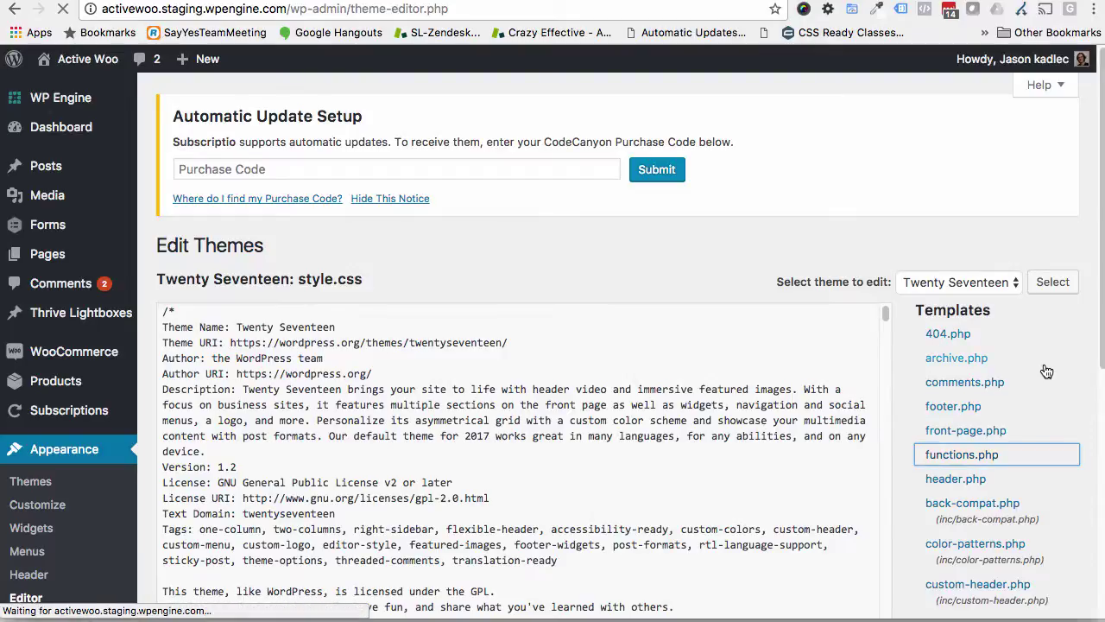
# Step: Paste the copied cart and checkout coupon-hiding code on new lines at the end of functions.php
pyautogui.scroll(-10, 687, 445)
pyautogui.scroll(-20, 688, 445)
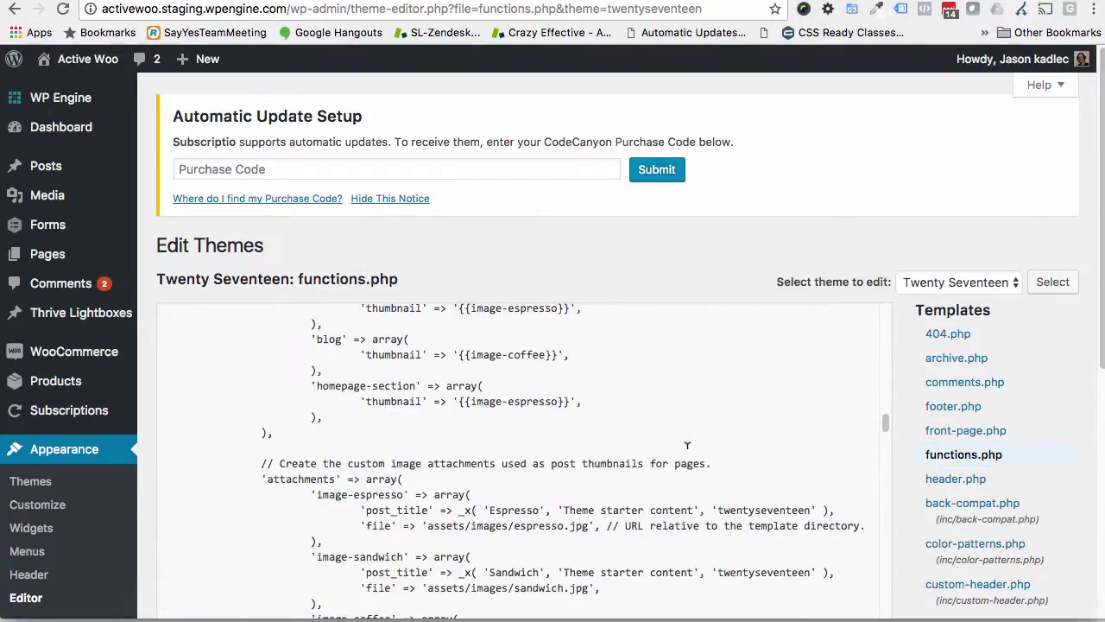
pyautogui.scroll(-20, 687, 447)
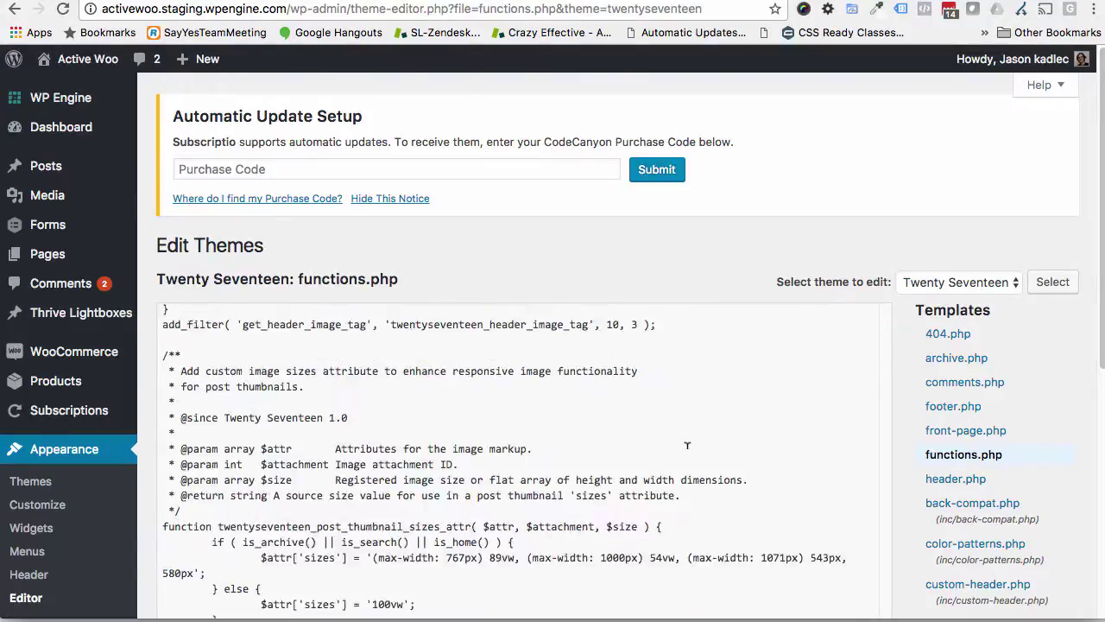
pyautogui.click(631, 311)
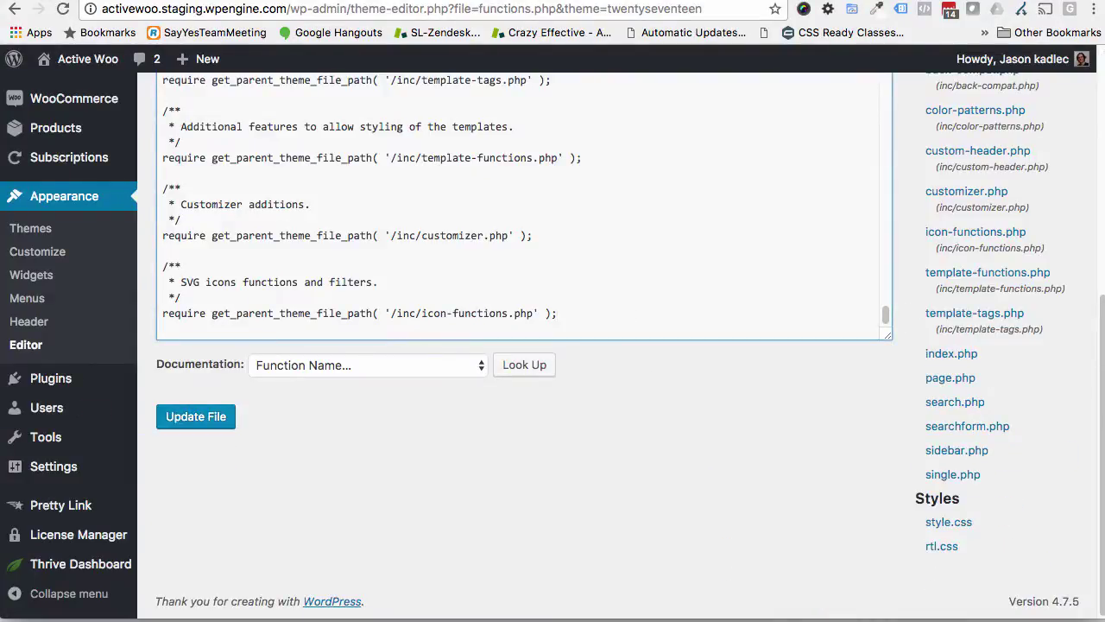
pyautogui.press('Return')
pyautogui.press('Return')
pyautogui.write("// hide coupon field on cart page function hide_coupon_field_on_cart( $enabled ) {  \tif ( is_cart() ) { \t\t$enabled = false; \t}  \treturn $enabled; } add_filter( 'woocommerce_coupons_enabled', 'hide_coupon_field_on_cart' );  // hide coupon field on checkout page function hide_coupon_field_on_checkout( $enabled ) {  \tif ( is_checkout() ) { \t\t$enabled = false; \t}  \treturn $enabled; } add_filter( 'woocommerce_coupons_enabled', 'hide_coupon_field_on_checkout' );")
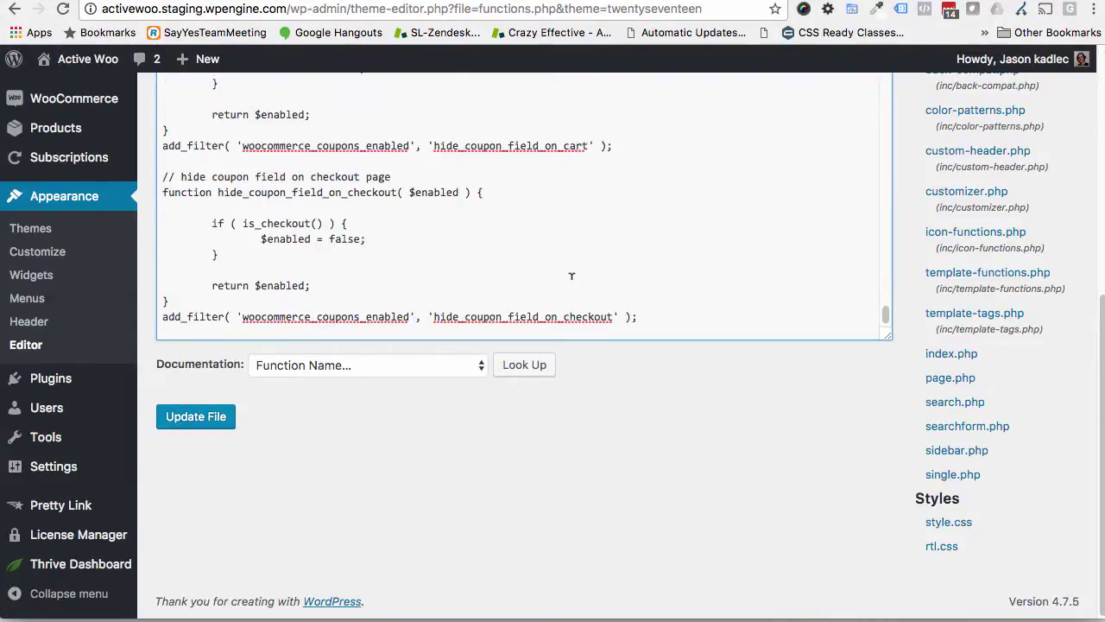
# Step: Compare the raw snippet's opening <?php line with the <?php tag at the start of functions.php, enlarging the code area for reading
pyautogui.scroll(5, 572, 276)
pyautogui.scroll(6, 572, 276)
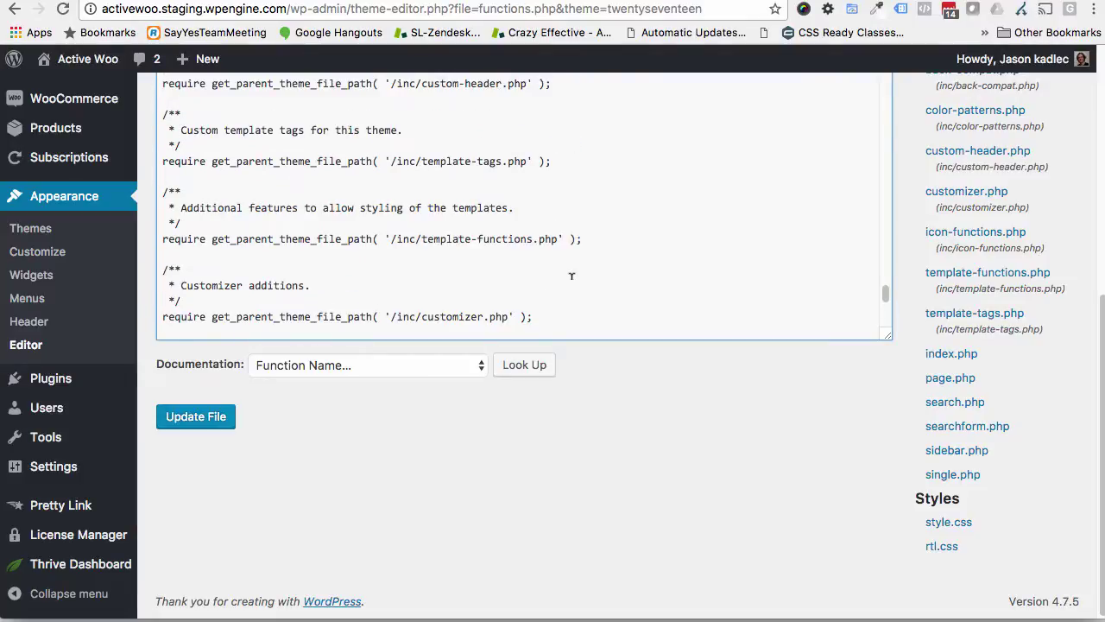
pyautogui.scroll(3, 571, 277)
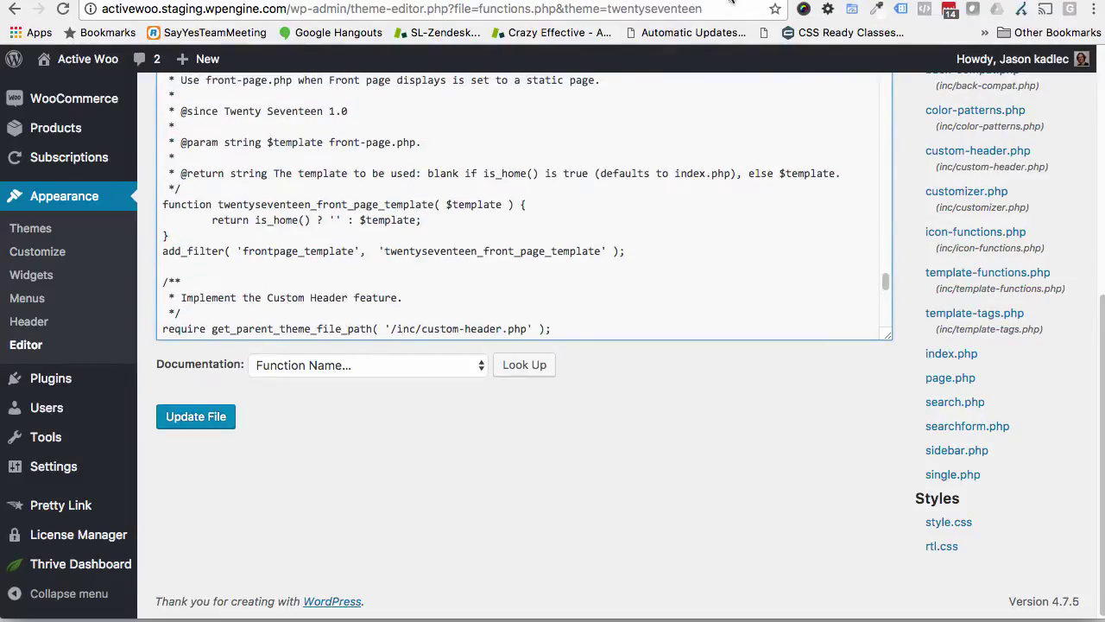
pyautogui.press('super+alt+Left')
pyautogui.moveTo(40, 59); pyautogui.dragTo(5, 58)
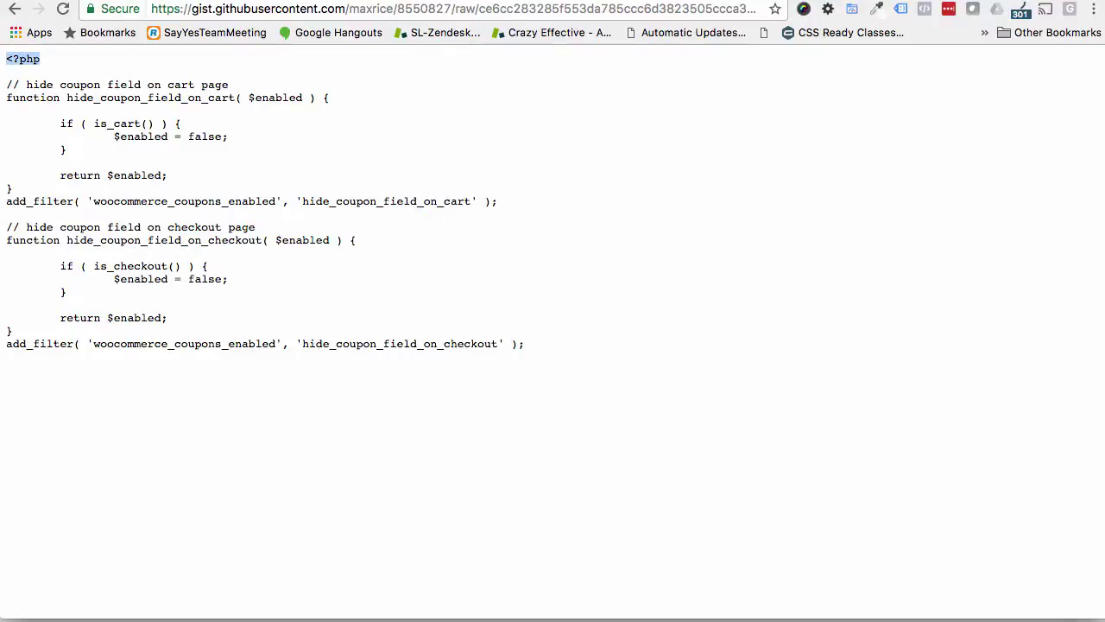
pyautogui.press('super+alt+Right')
pyautogui.scroll(5, 491, 103)
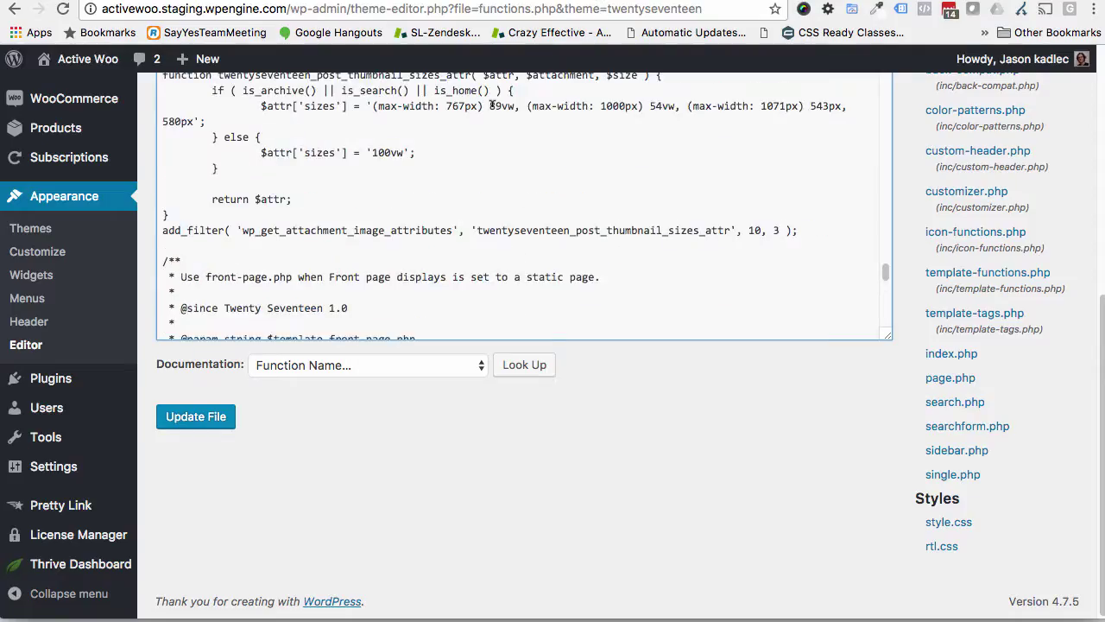
pyautogui.scroll(12, 491, 102)
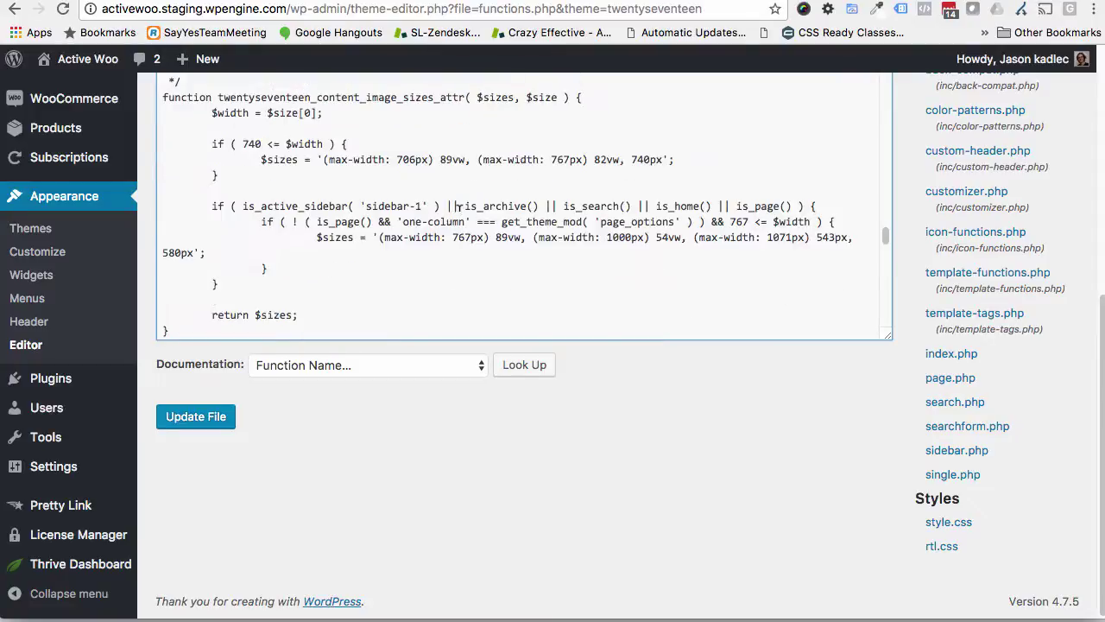
pyautogui.moveTo(888, 335); pyautogui.dragTo(889, 544)
pyautogui.scroll(15, 691, 348)
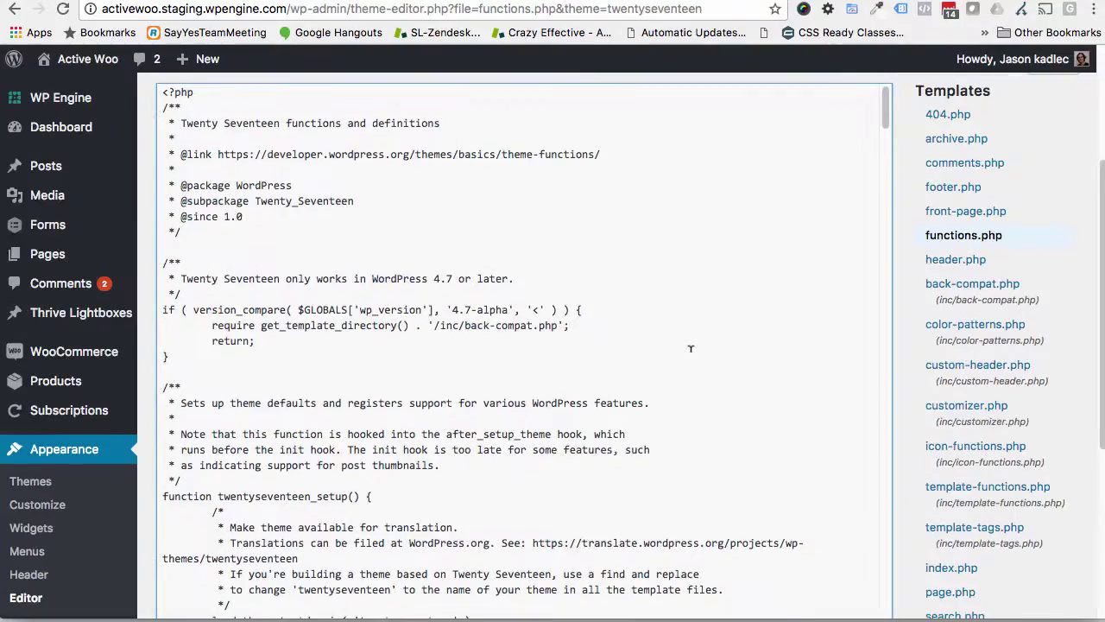
pyautogui.moveTo(217, 165); pyautogui.dragTo(144, 149)
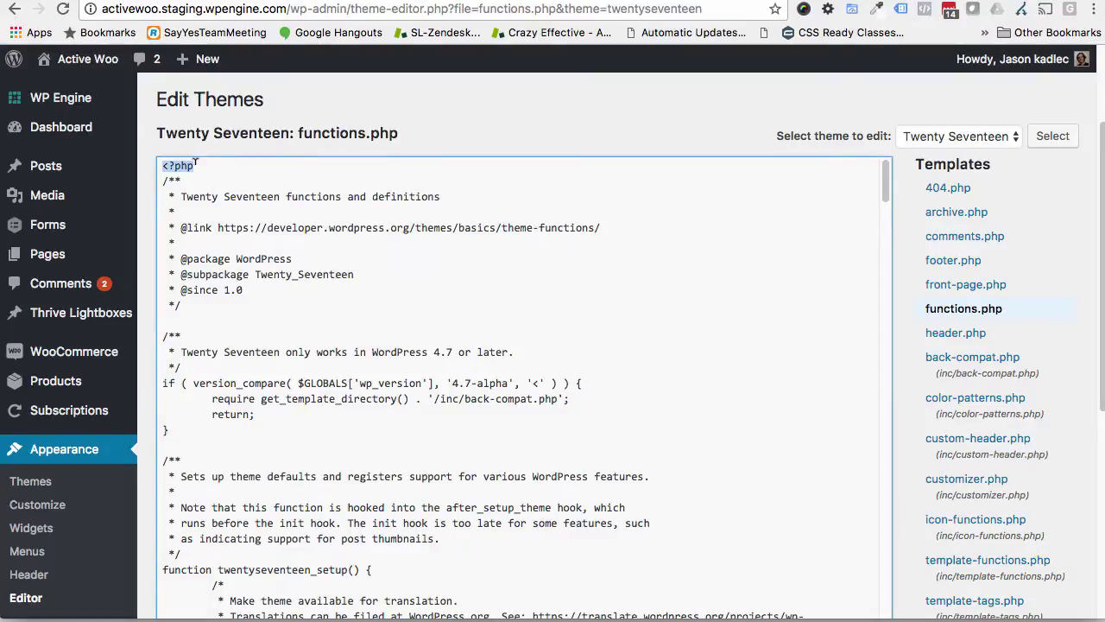
# Step: Insert a closing ?> and an opening <?php tag on the blank lines between the last require statement and the pasted coupon code
pyautogui.scroll(-12, 253, 228)
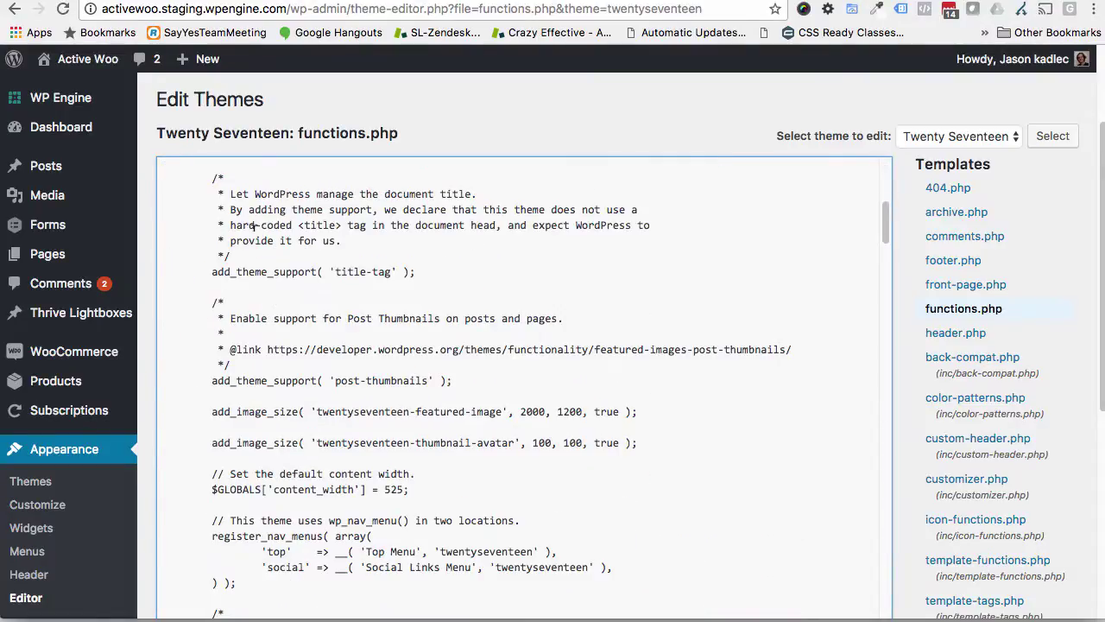
pyautogui.scroll(-20, 253, 228)
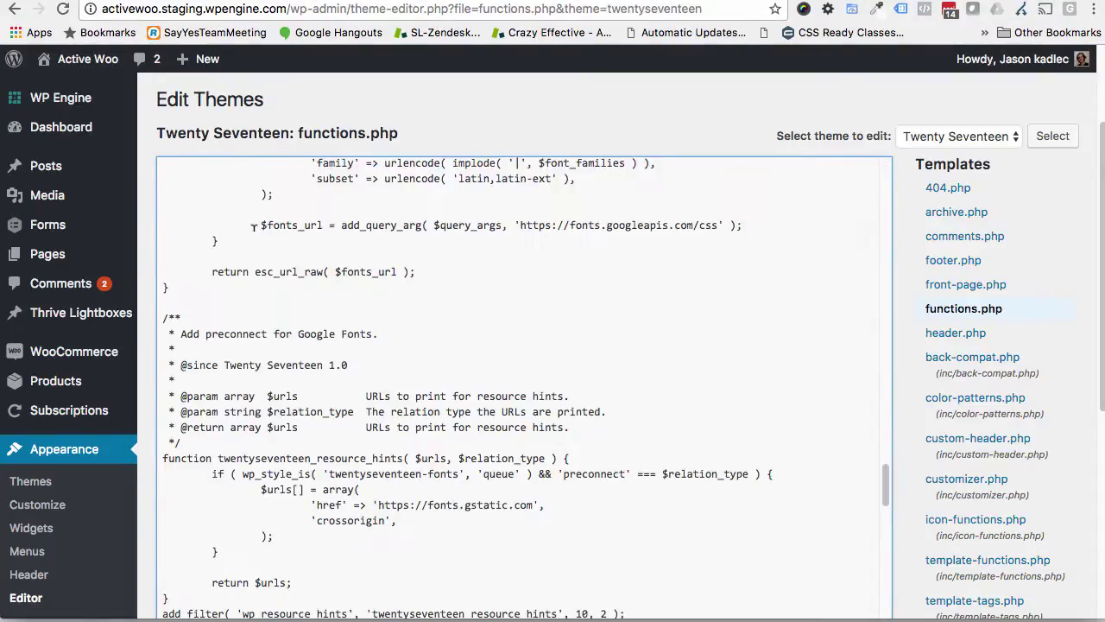
pyautogui.scroll(-20, 253, 228)
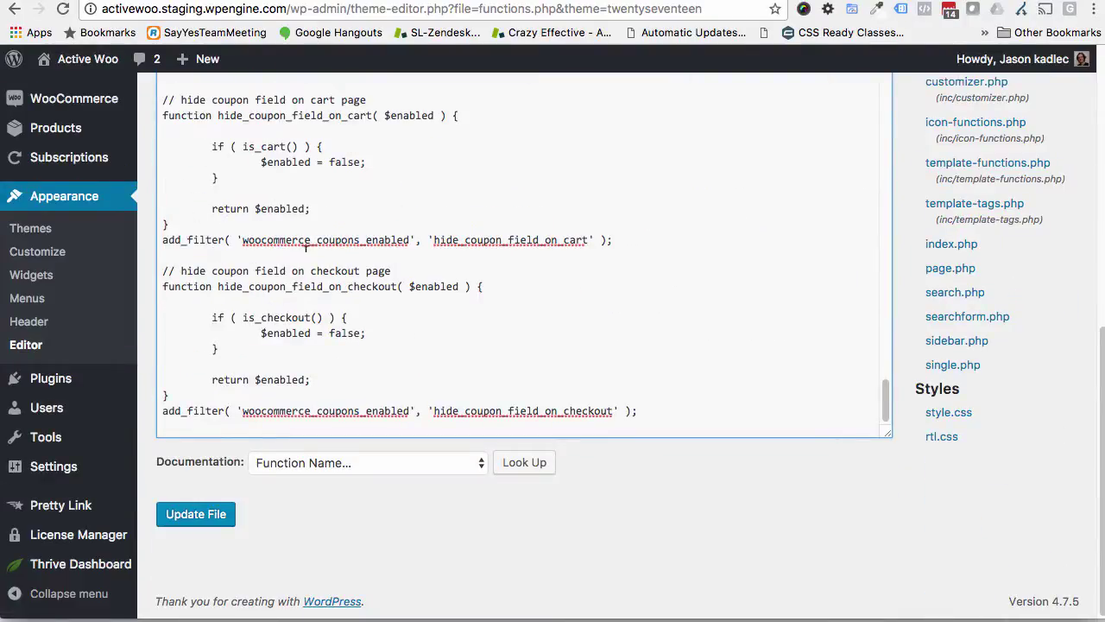
pyautogui.scroll(3, 259, 138)
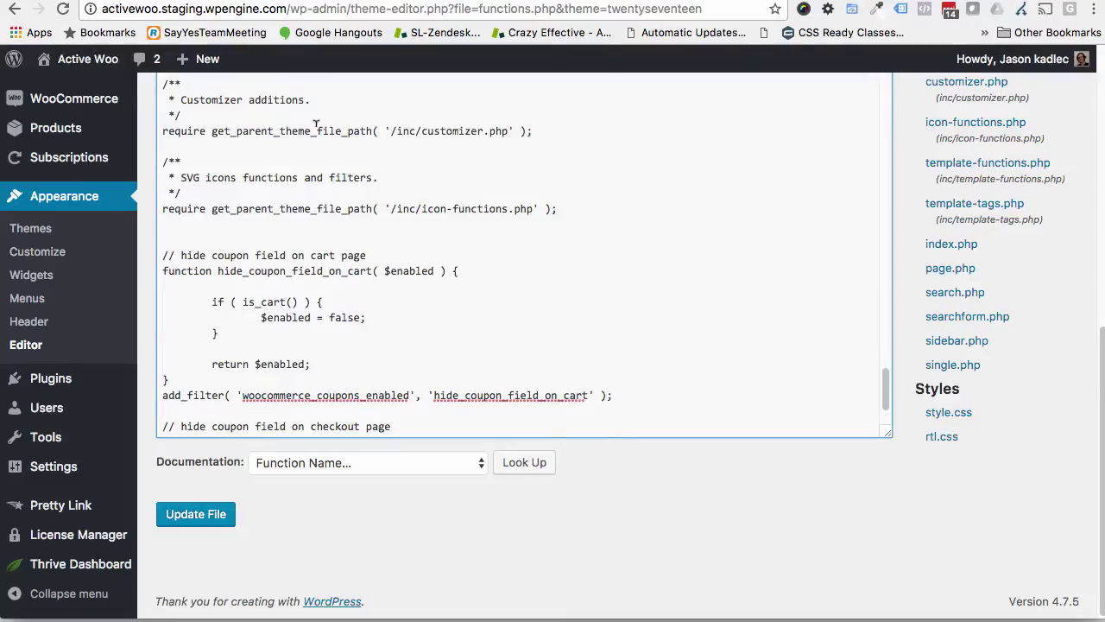
pyautogui.scroll(-3, 316, 125)
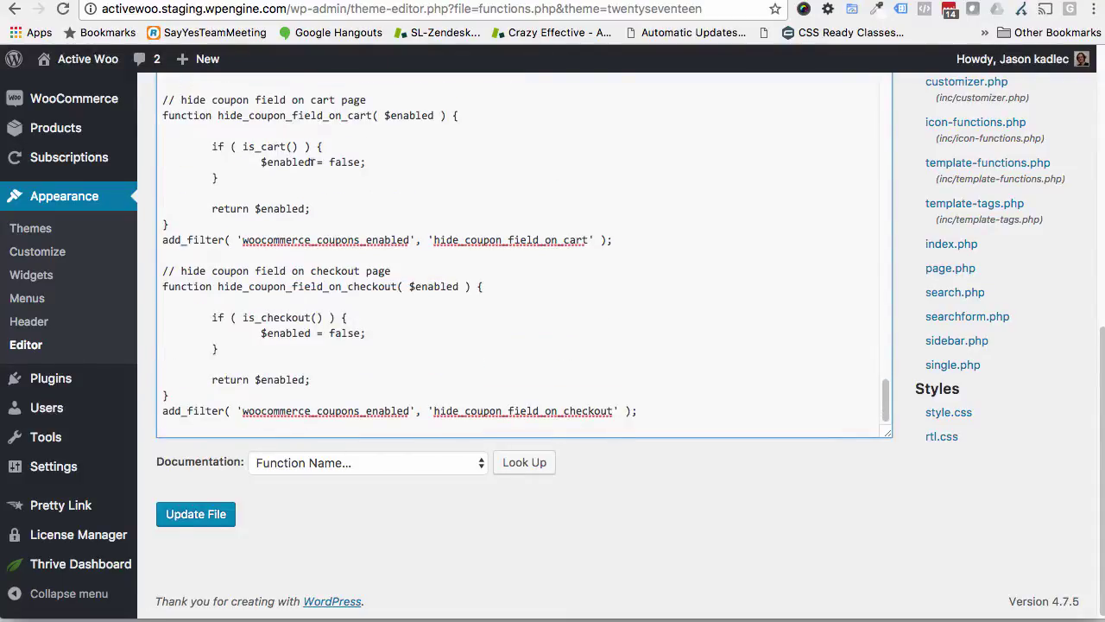
pyautogui.scroll(5, 311, 162)
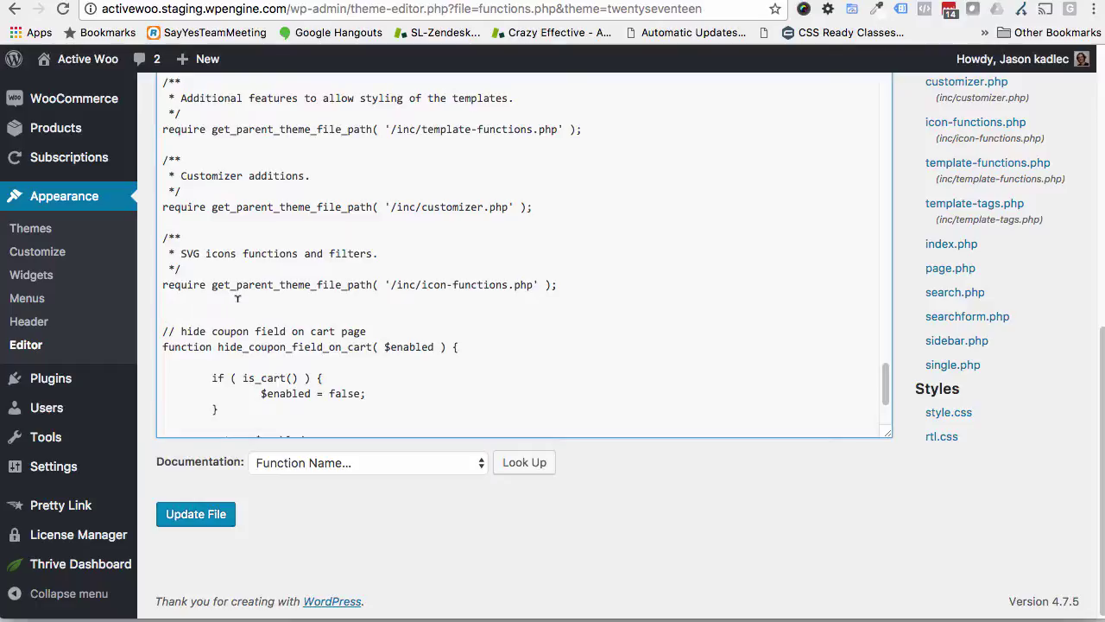
pyautogui.write('?>')
pyautogui.moveTo(178, 300); pyautogui.dragTo(164, 302)
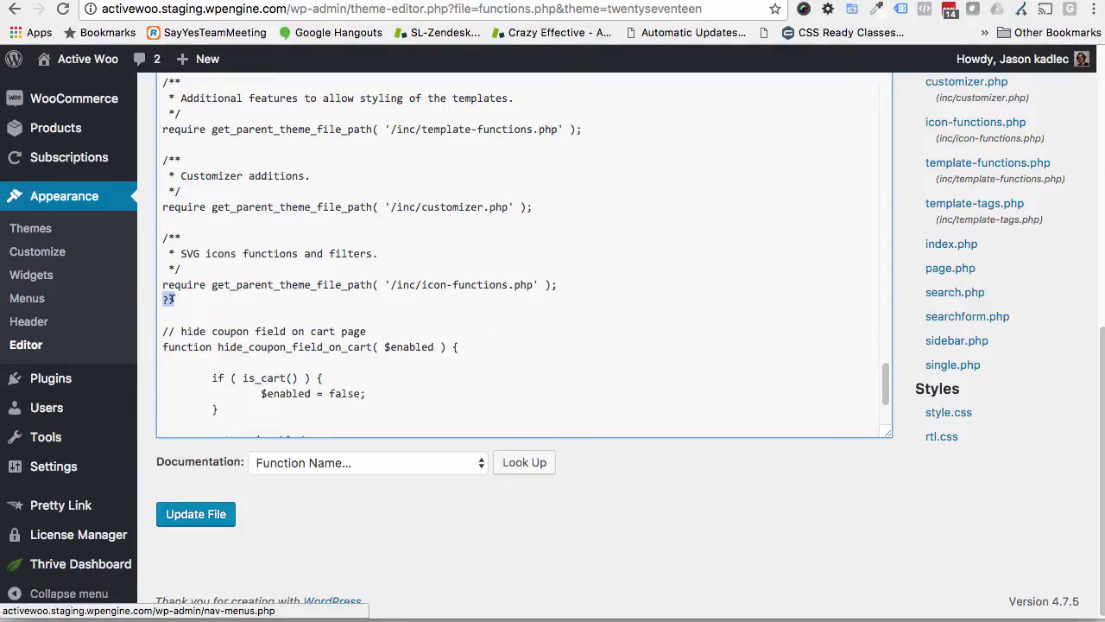
pyautogui.click(168, 316)
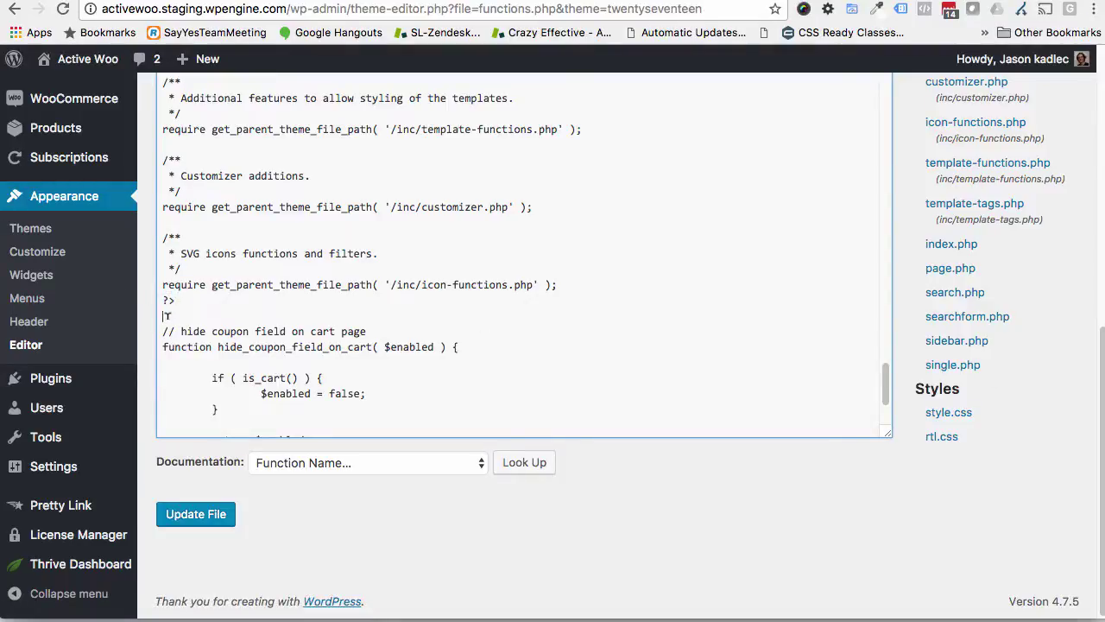
pyautogui.write('<?php')
# Step: Delete the ?> and <?php tags above the cart coupon code, along with one extra blank line
pyautogui.hotkey('shift', 'Left')
pyautogui.hotkey('shift', 'Left')
pyautogui.press('Down')
pyautogui.hotkey('shift', 'Right')
pyautogui.hotkey('shift', 'Right')
pyautogui.hotkey('shift', 'Right')
pyautogui.hotkey('shift', 'Right')
pyautogui.hotkey('shift', 'Right')
pyautogui.press('Left')
pyautogui.press('Up')
pyautogui.hotkey('shift', 'Right')
pyautogui.hotkey('shift', 'Right')
pyautogui.press('BackSpace')
pyautogui.hotkey('shift', 'Right')
pyautogui.hotkey('shift', 'Right')
pyautogui.hotkey('shift', 'Right')
pyautogui.hotkey('shift', 'Right')
pyautogui.hotkey('shift', 'Right')
pyautogui.press('BackSpace')
pyautogui.press('Delete')
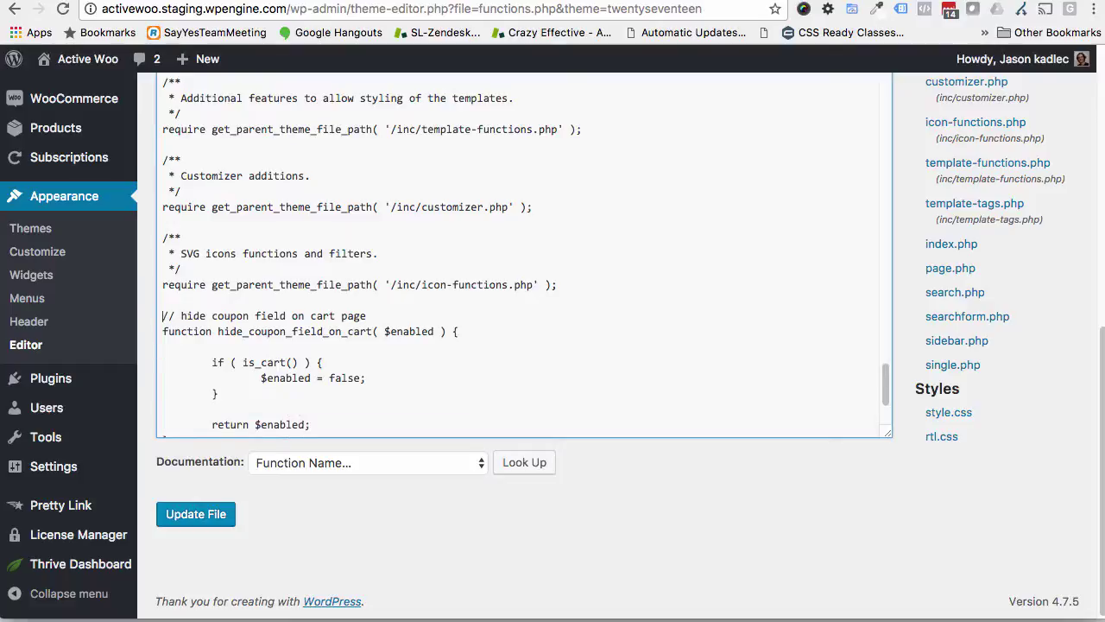
# Step: Save the edited functions.php in the theme editor
pyautogui.click(197, 515)
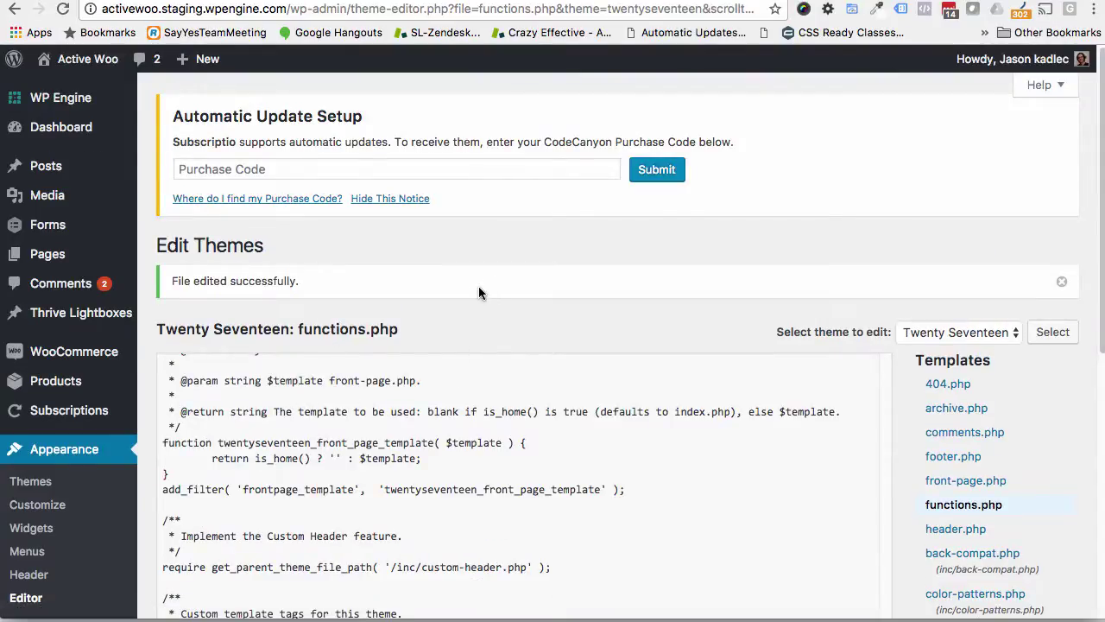
pyautogui.scroll(-15, 423, 442)
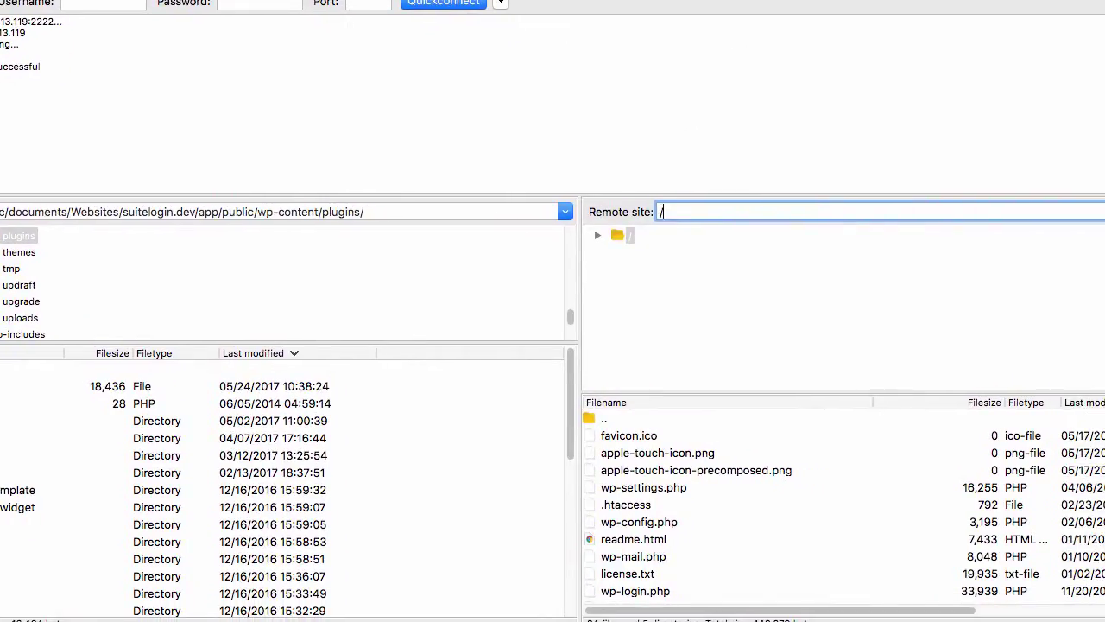
# Step: Switch to FileZilla and navigate the remote site to /wp-content/themes/twentyseventeen
pyautogui.write('wp-content')
pyautogui.press('Return')
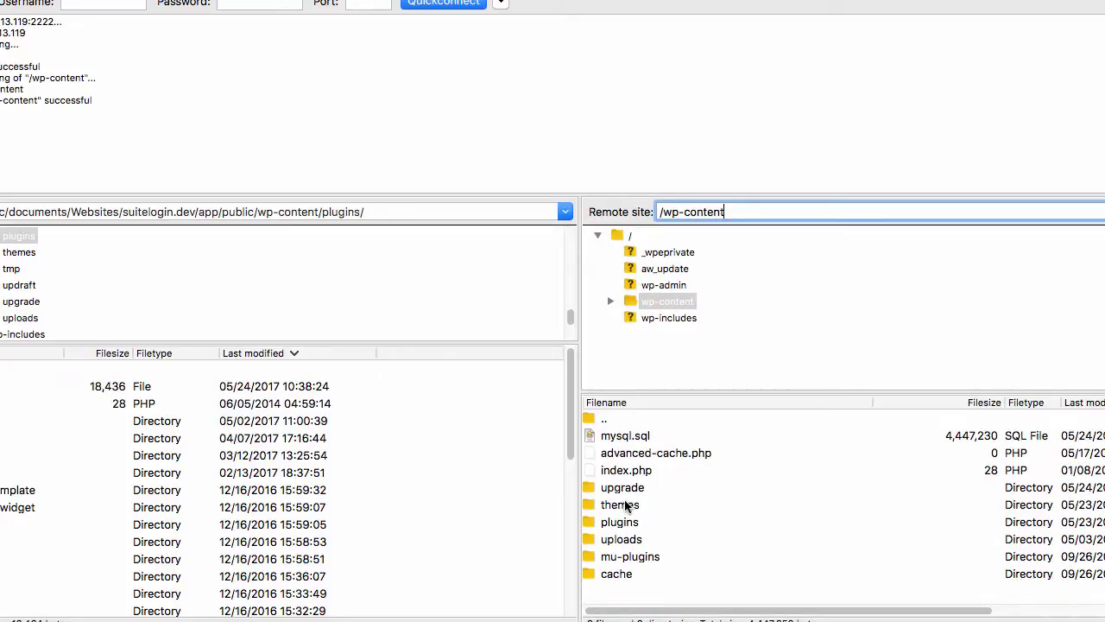
pyautogui.doubleClick(623, 504)
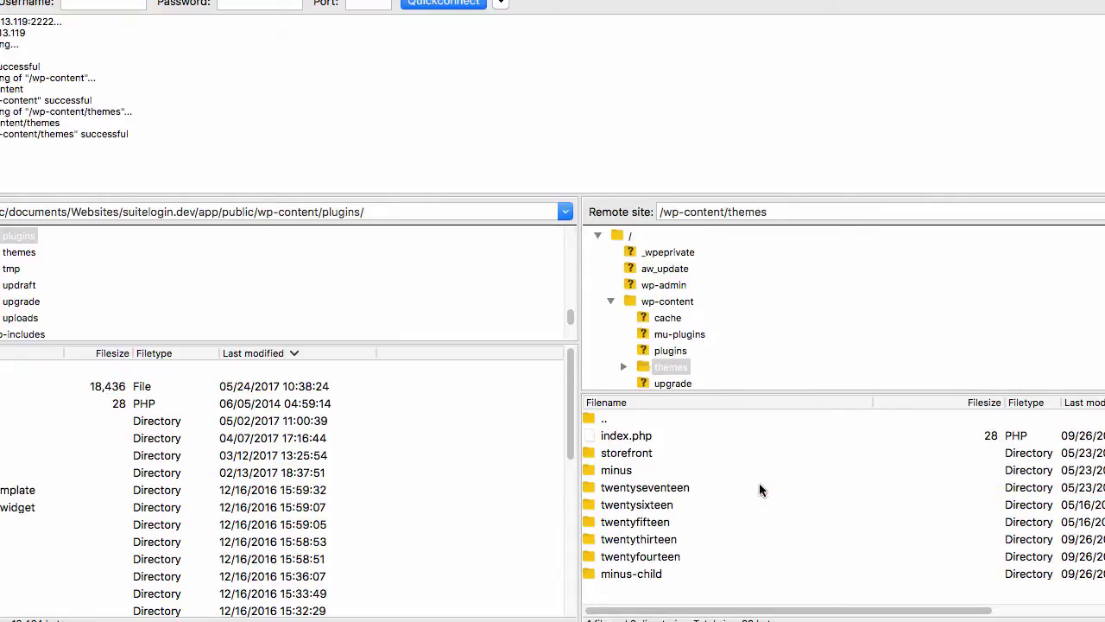
pyautogui.doubleClick(617, 489)
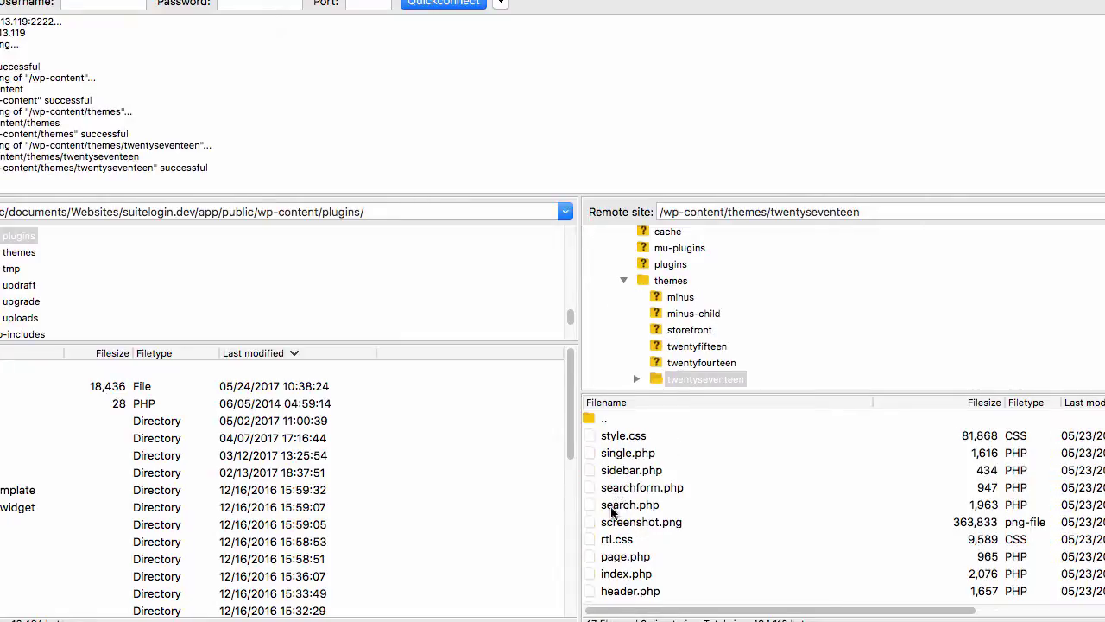
# Step: Open the remote functions.php for viewing and editing in the code editor and move its window higher on the screen
pyautogui.click(638, 539)
pyautogui.press('f')
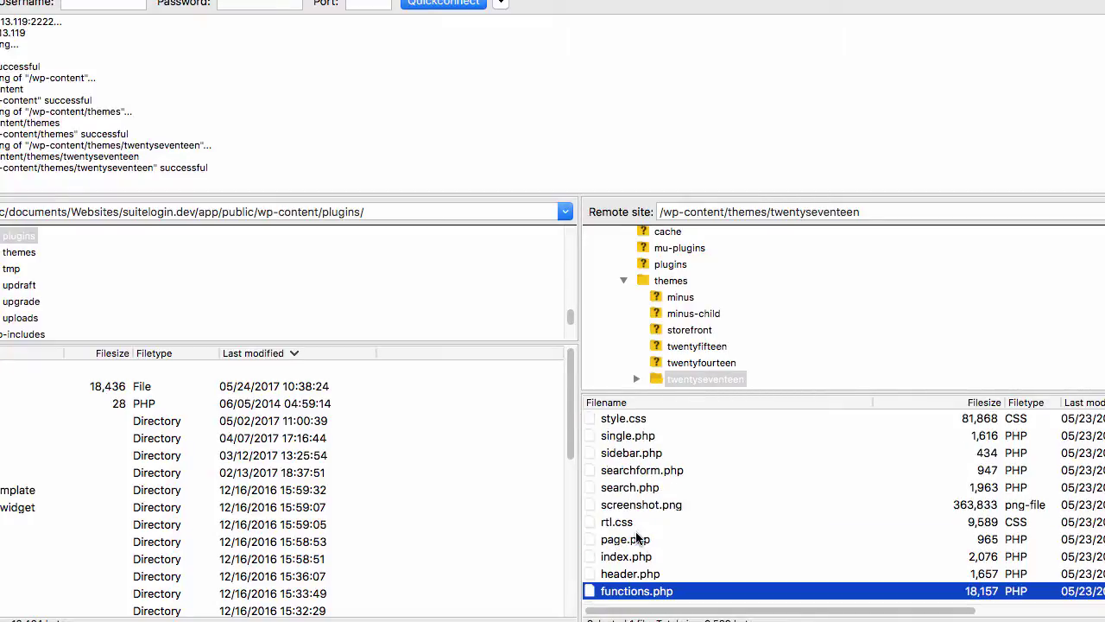
pyautogui.scroll(-3, 620, 575)
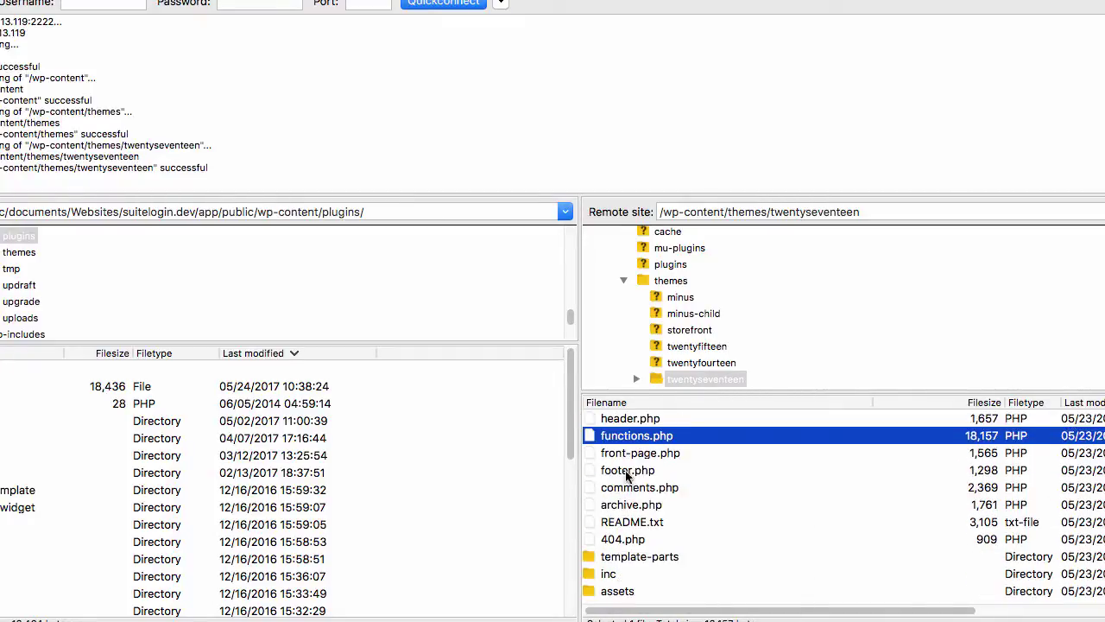
pyautogui.rightClick(618, 444)
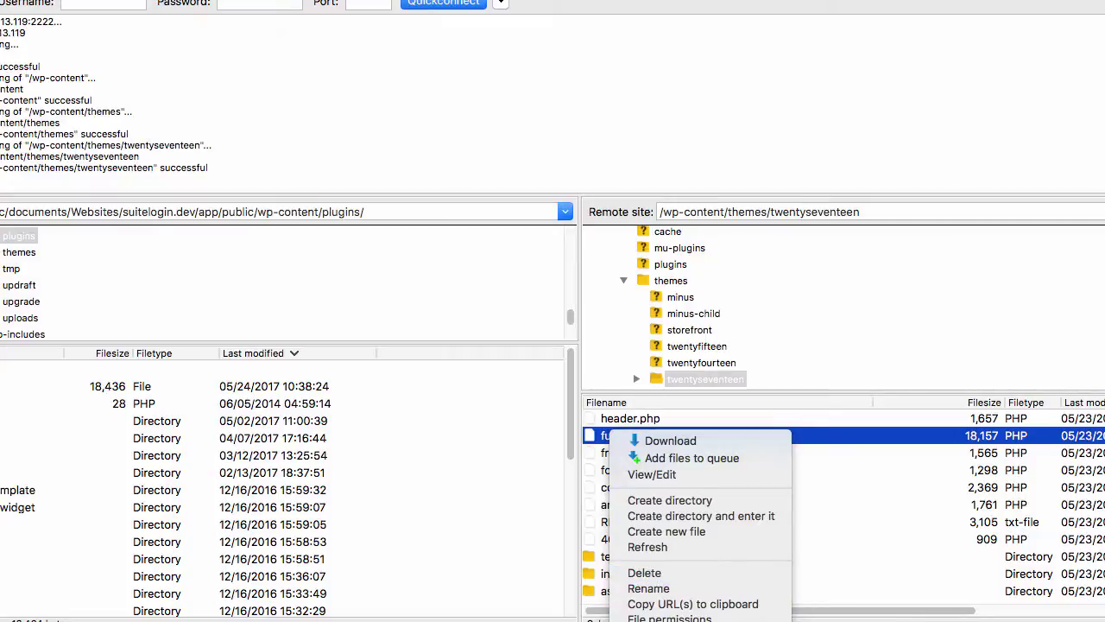
pyautogui.click(670, 476)
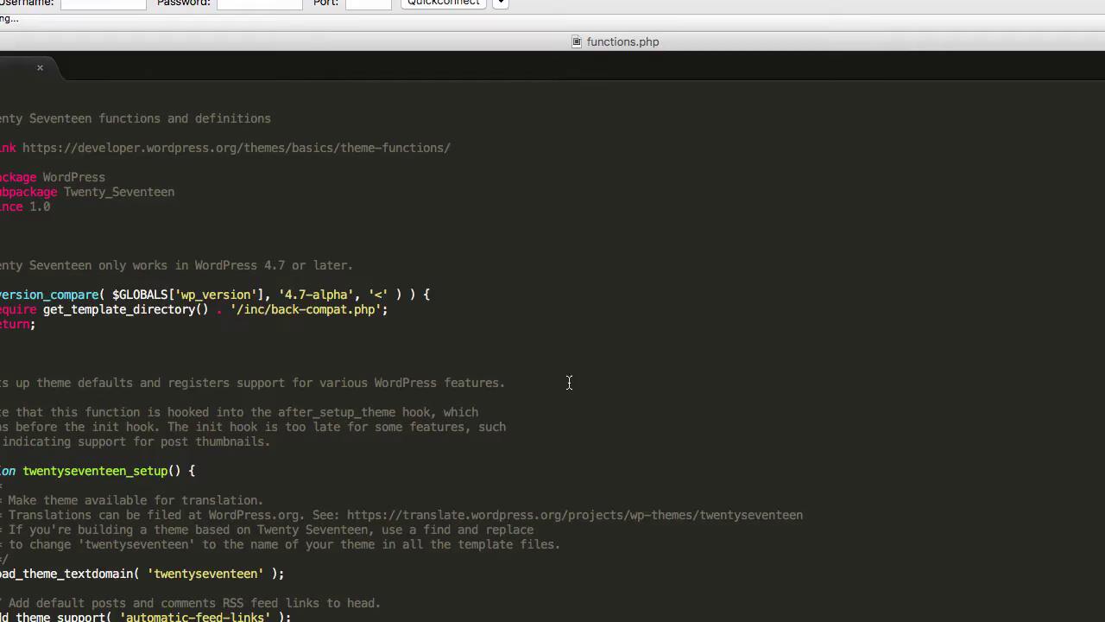
pyautogui.moveTo(513, 49); pyautogui.dragTo(511, 3)
# Step: Copy the entire functions.php from the WordPress theme editor and paste it into a new untitled file in the code editor
pyautogui.press('super+Tab')
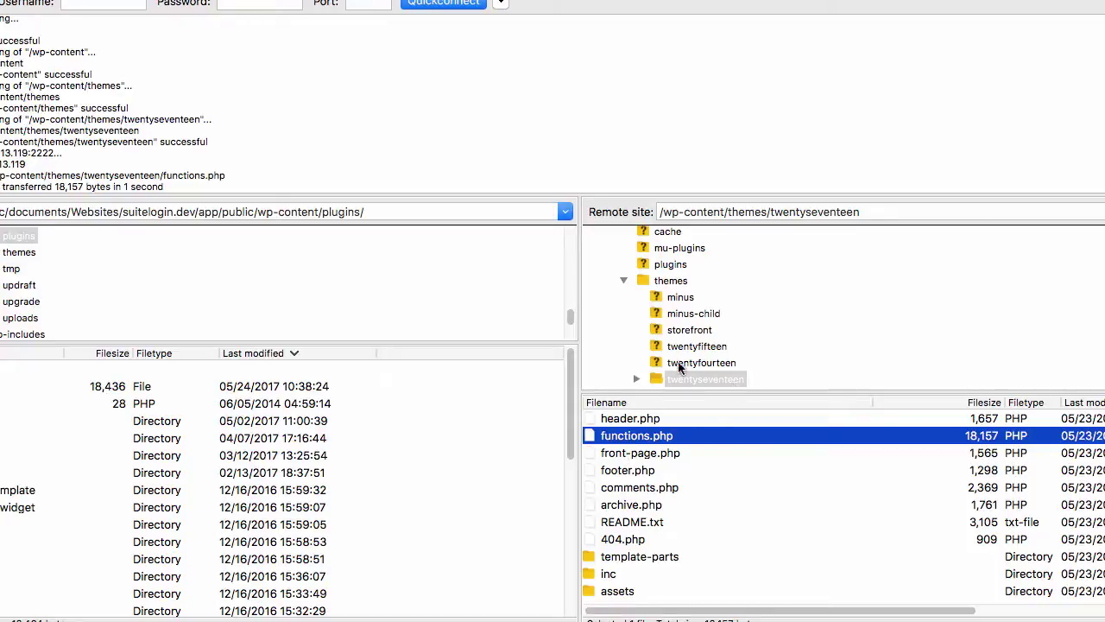
pyautogui.press('super+Tab')
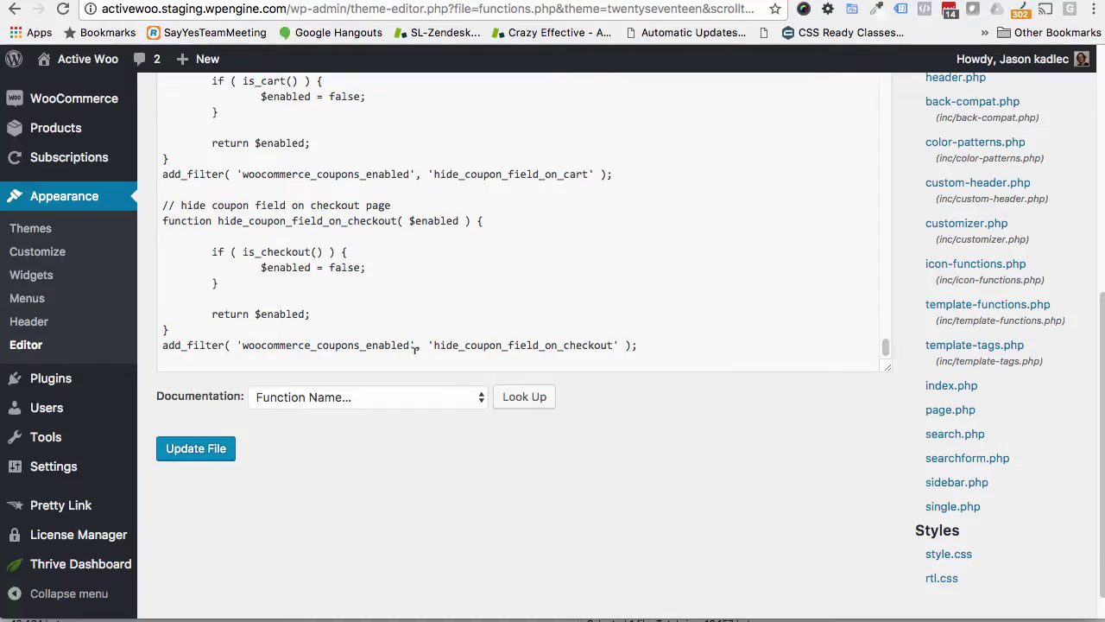
pyautogui.click(660, 334)
pyautogui.scroll(10, 660, 334)
pyautogui.press('super+a')
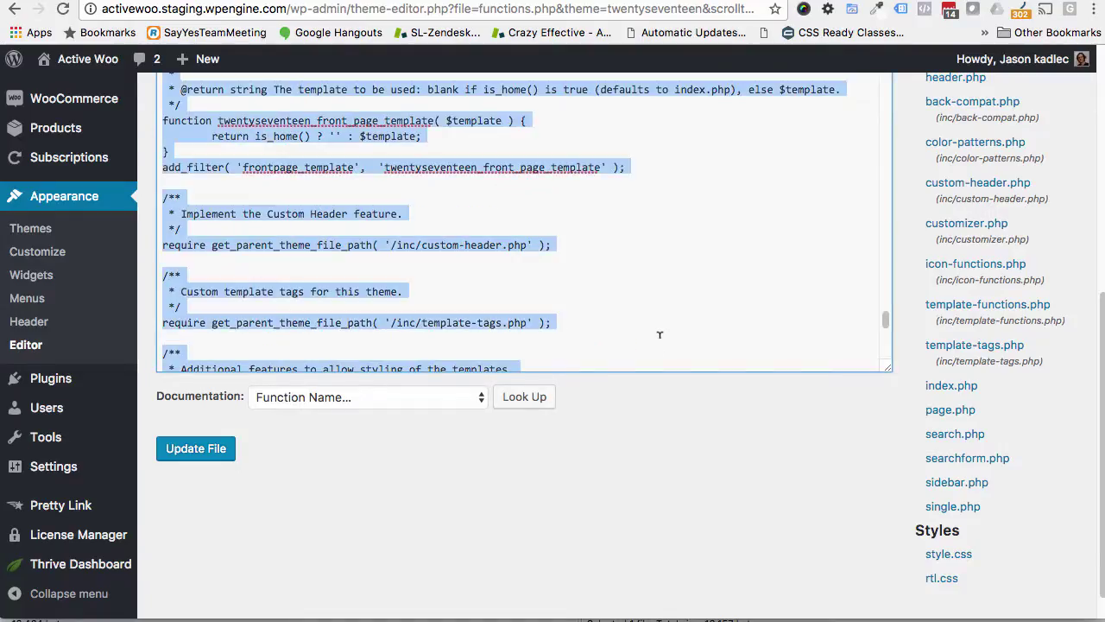
pyautogui.press('super+c')
pyautogui.press('super+Tab')
pyautogui.press('super+n')
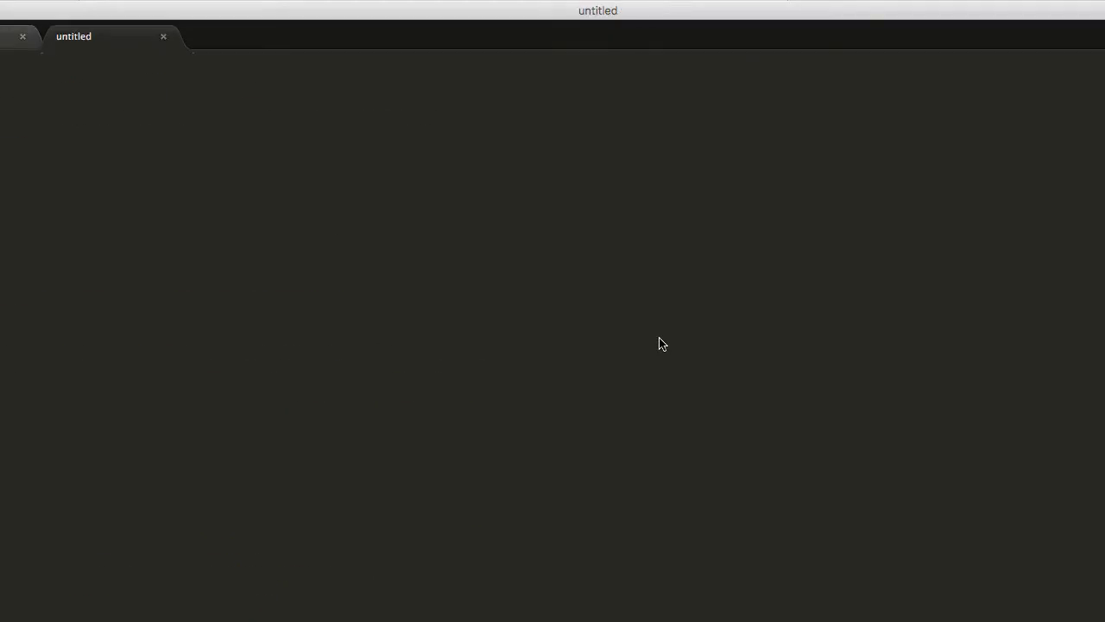
pyautogui.press('super+v')
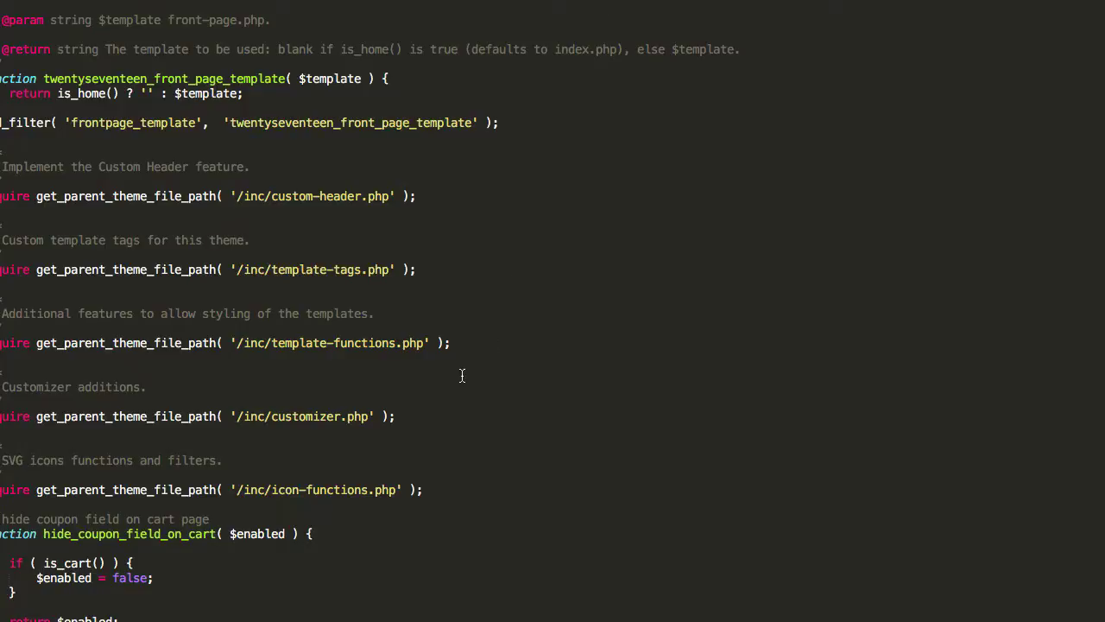
pyautogui.press('super+Tab')
pyautogui.press('super+f')
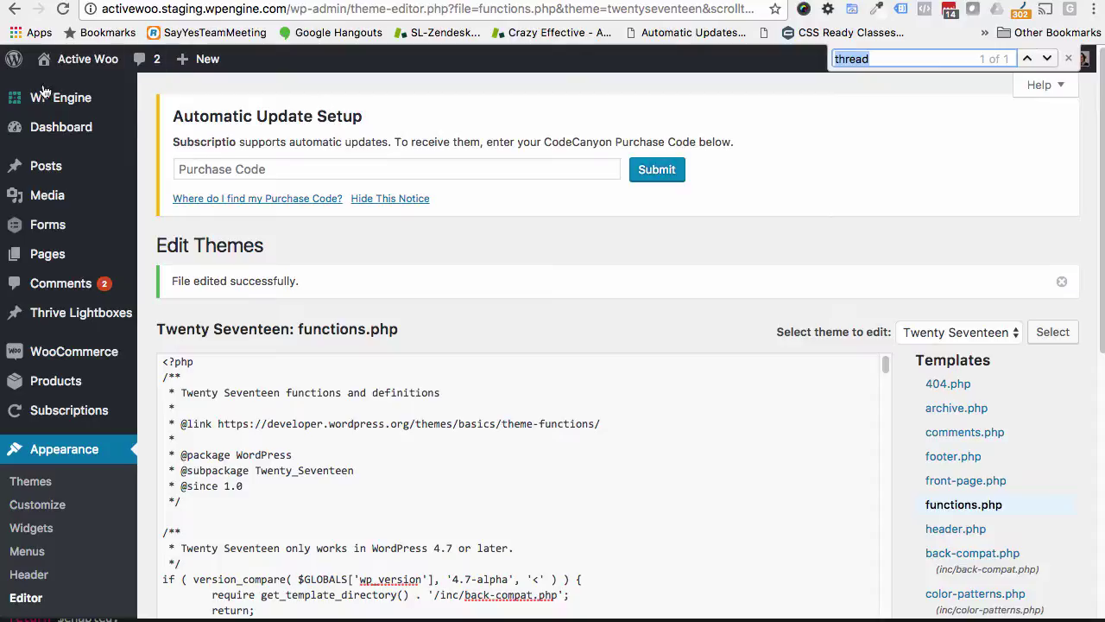
pyautogui.moveTo(57, 93)
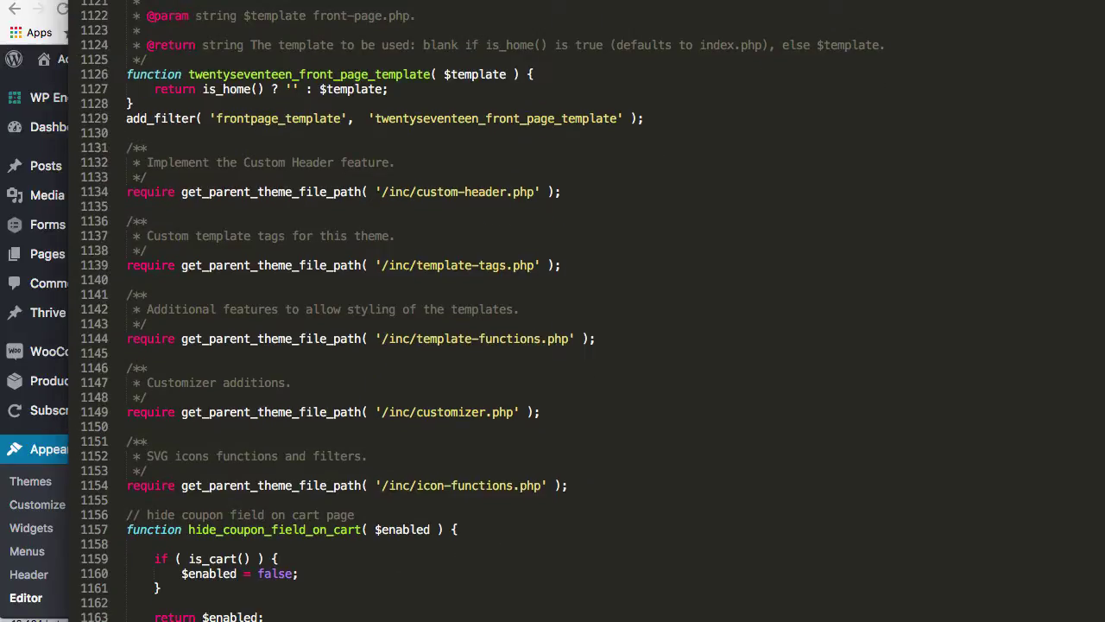
# Step: Paste the copied code on a new line after the final icon-functions.php require in the FTP-opened functions.php
pyautogui.click(363, 486)
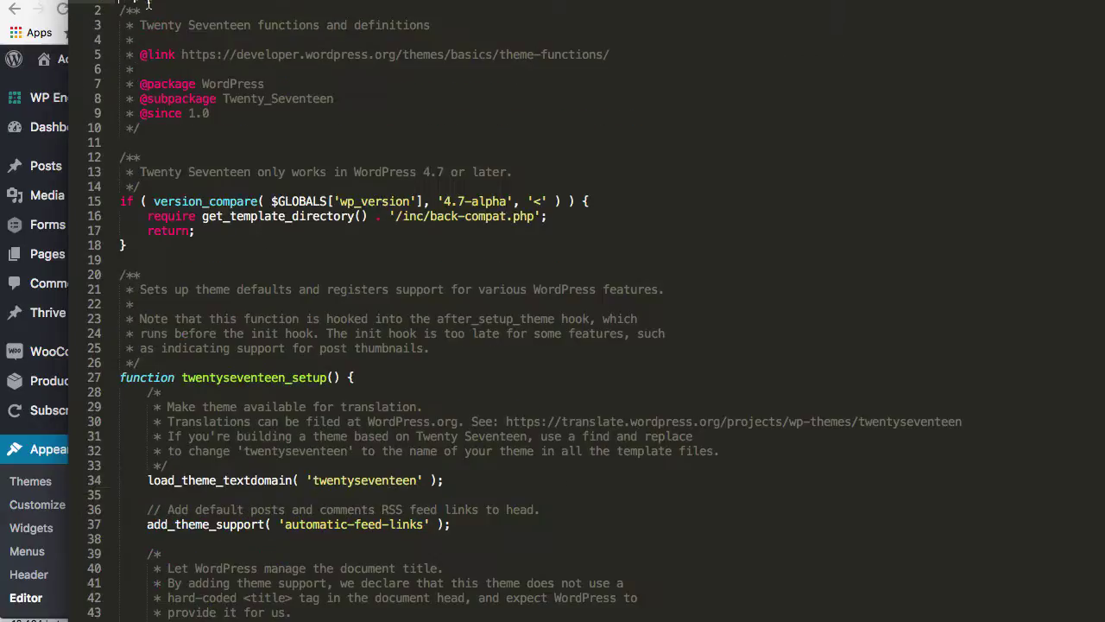
pyautogui.scroll(-20, 403, 214)
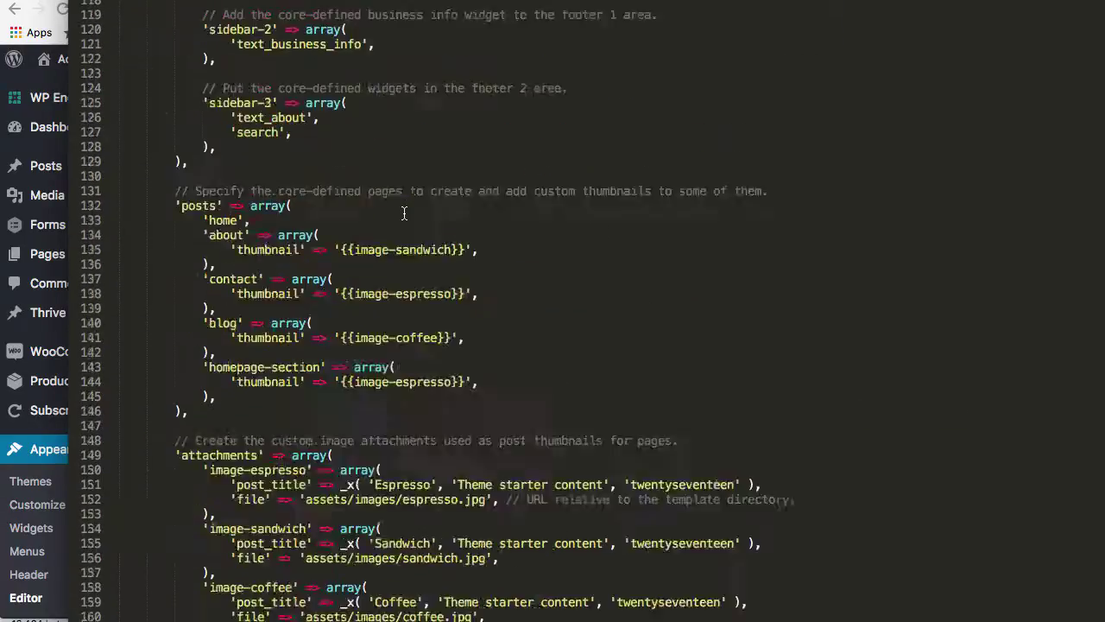
pyautogui.scroll(-20, 403, 214)
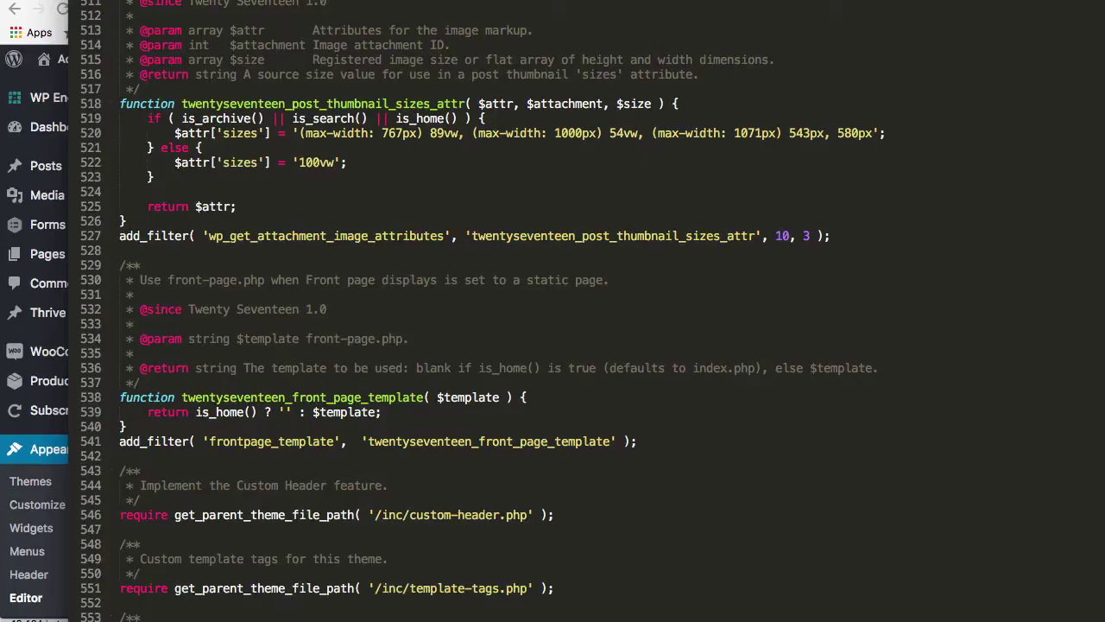
pyautogui.scroll(-3, 471, 576)
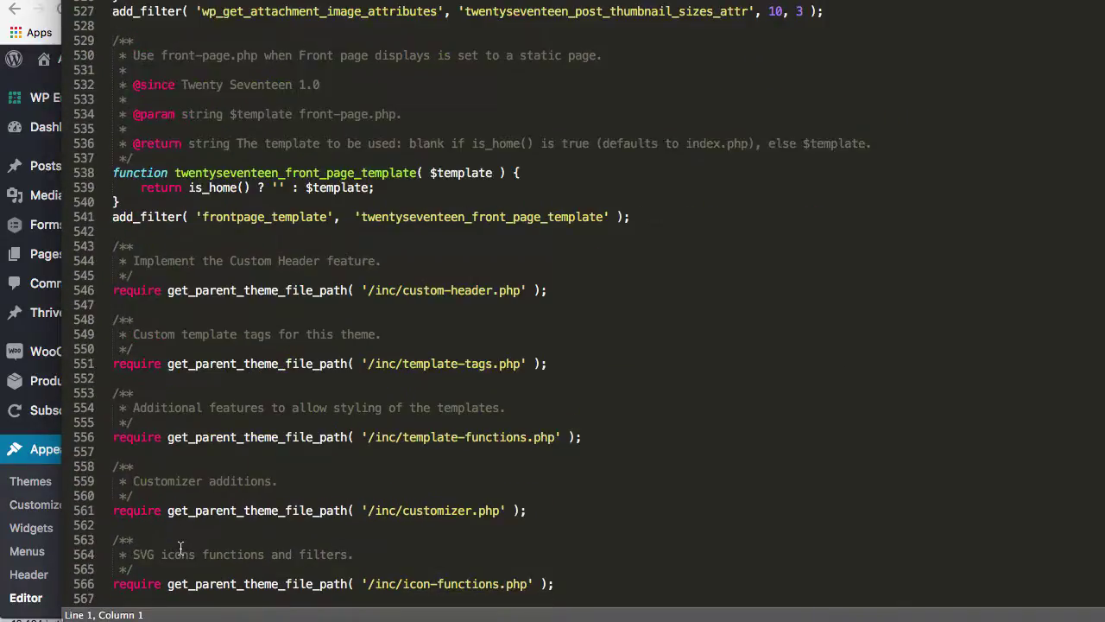
pyautogui.click(635, 580)
pyautogui.press('Return')
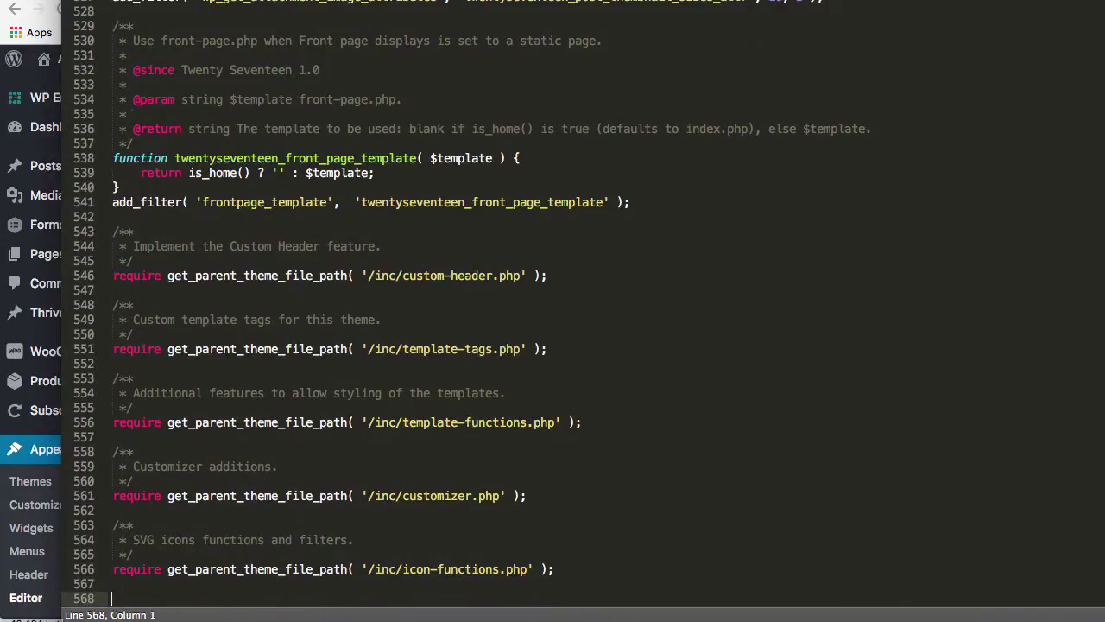
pyautogui.press('super+v')
# Step: Review the pasted cart and checkout coupon-hiding functions at the end of functions.php
pyautogui.scroll(8, 571, 485)
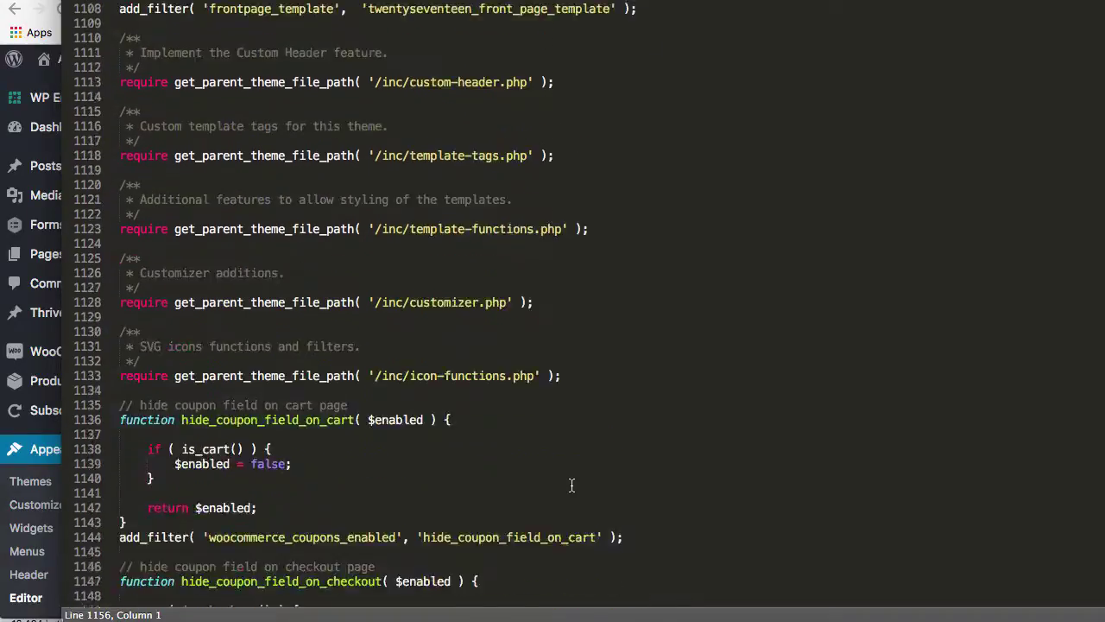
pyautogui.scroll(10, 572, 485)
pyautogui.scroll(-15, 572, 485)
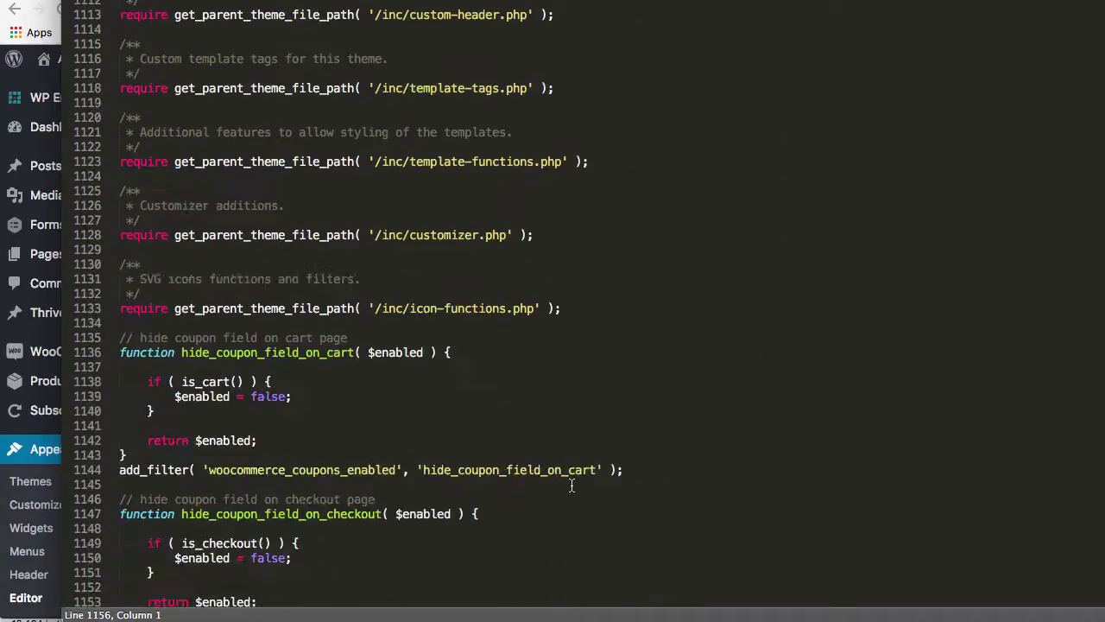
pyautogui.scroll(-1, 572, 485)
pyautogui.scroll(7, 572, 485)
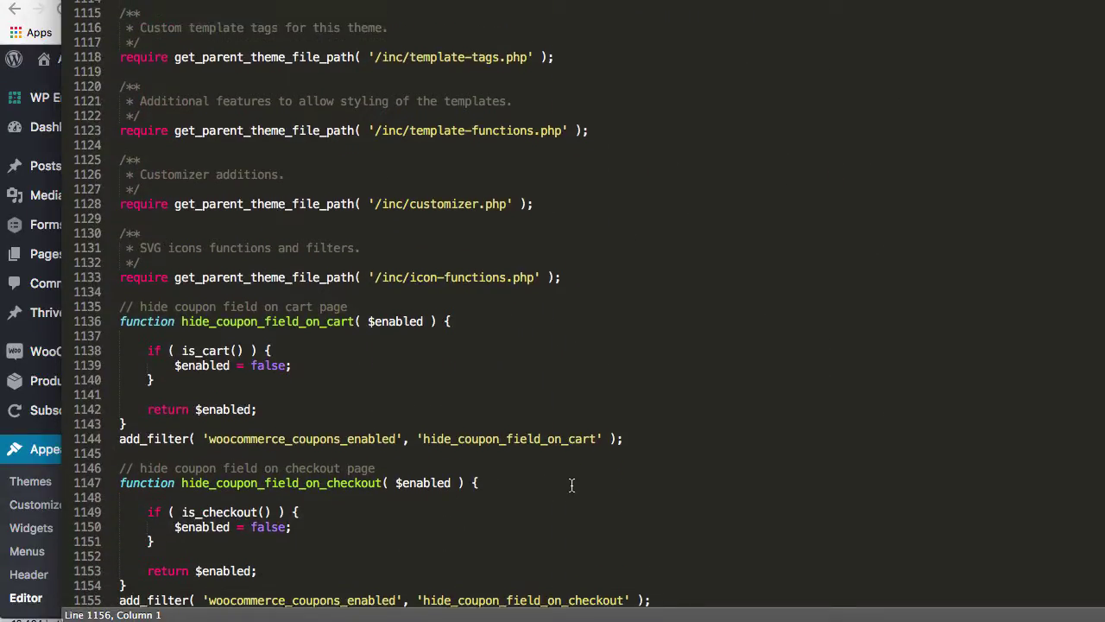
pyautogui.scroll(-4, 572, 485)
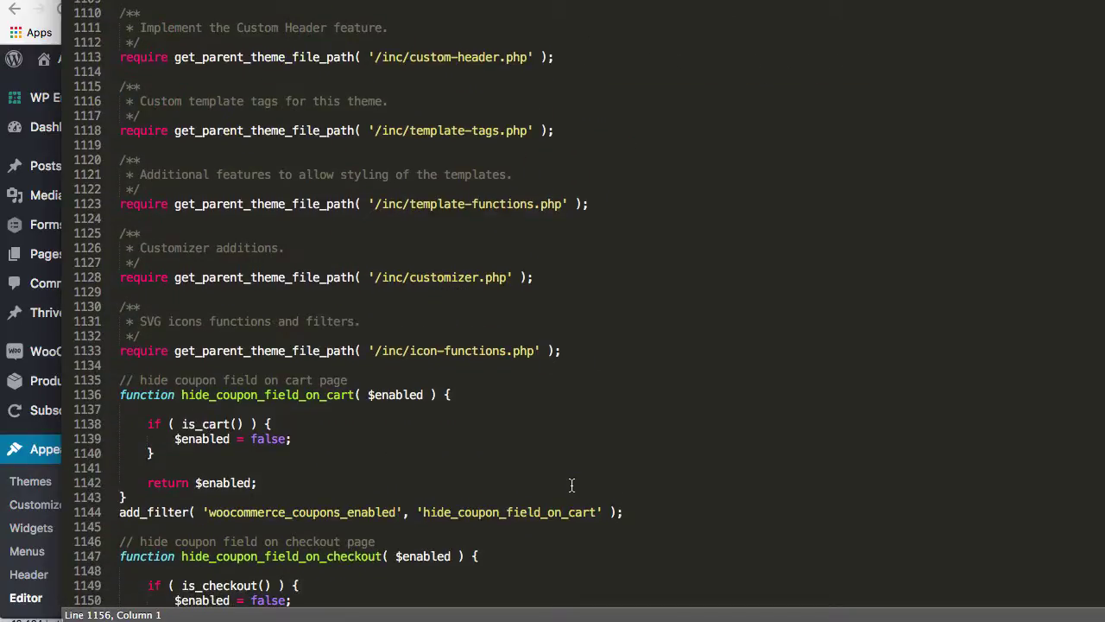
# Step: Try an opening <?php tag on the blank line above the cart coupon-hiding comment, and remove it again
pyautogui.click(414, 377)
pyautogui.press('Home')
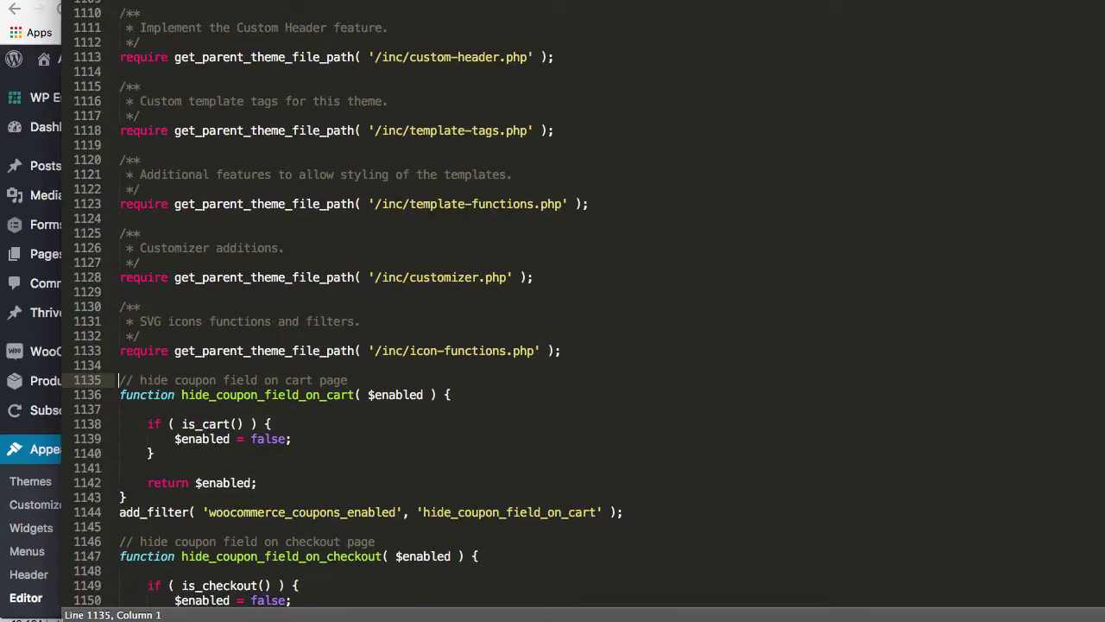
pyautogui.press('Up')
pyautogui.press('Up')
pyautogui.press('Down')
pyautogui.press('Down')
pyautogui.press('Up')
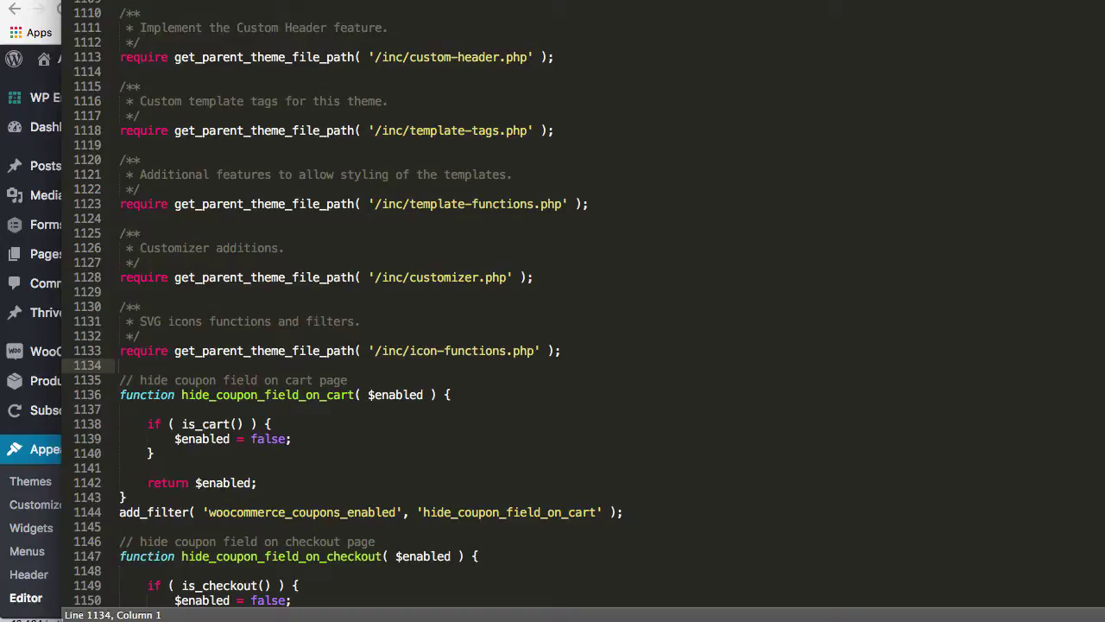
pyautogui.write('<?php')
pyautogui.moveTo(166, 366); pyautogui.dragTo(110, 368)
pyautogui.press('BackSpace')
# Step: Check functions.php from its opening <?php line down, save it, and upload the changed file back to the server through FileZilla
pyautogui.press('super+Up')
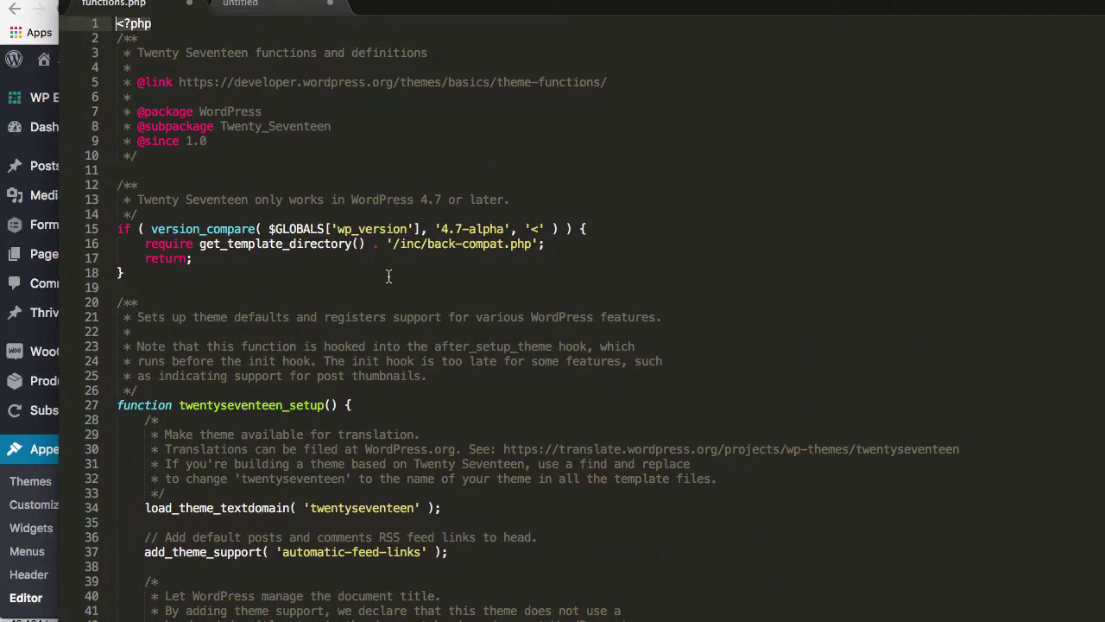
pyautogui.scroll(-20, 389, 275)
pyautogui.scroll(-20, 389, 275)
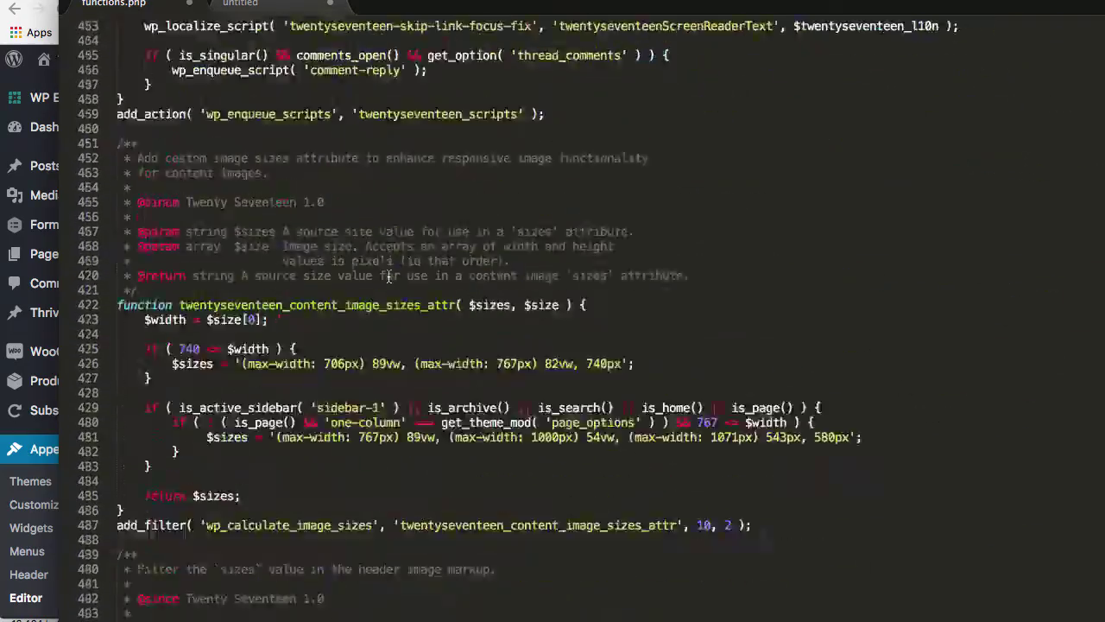
pyautogui.scroll(-20, 388, 276)
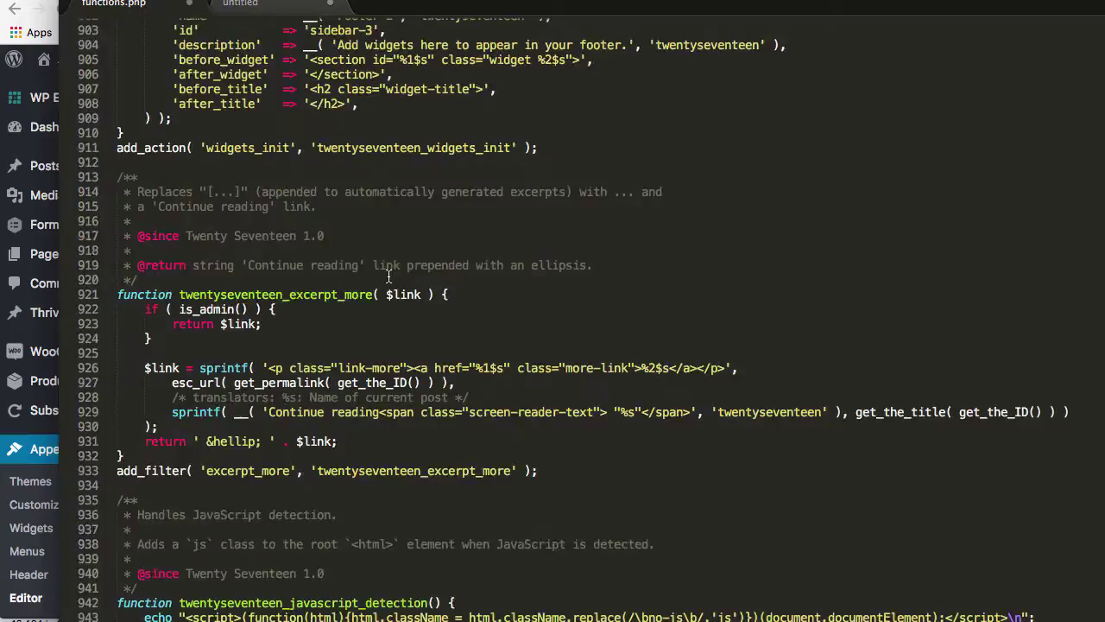
pyautogui.scroll(-20, 388, 276)
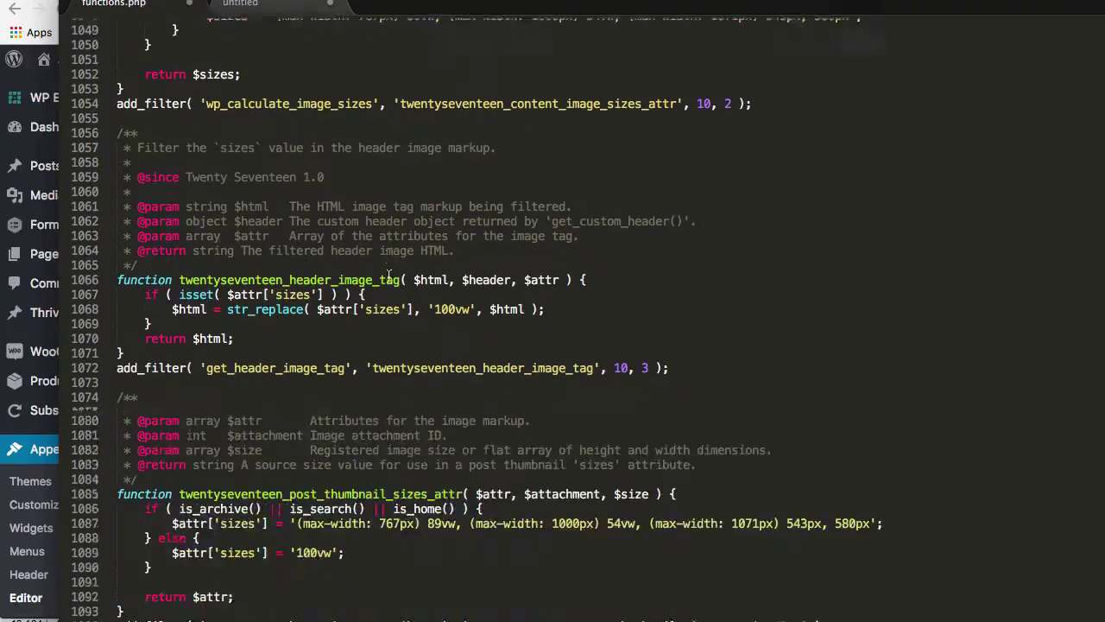
pyautogui.hotkey('ctrl', 's')
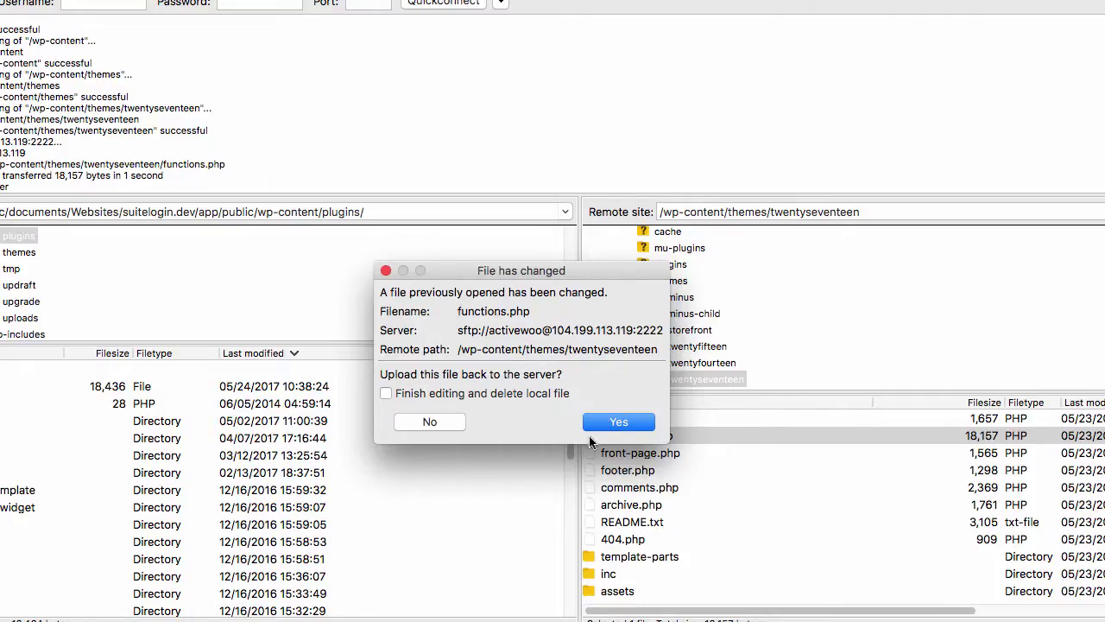
pyautogui.click(603, 424)
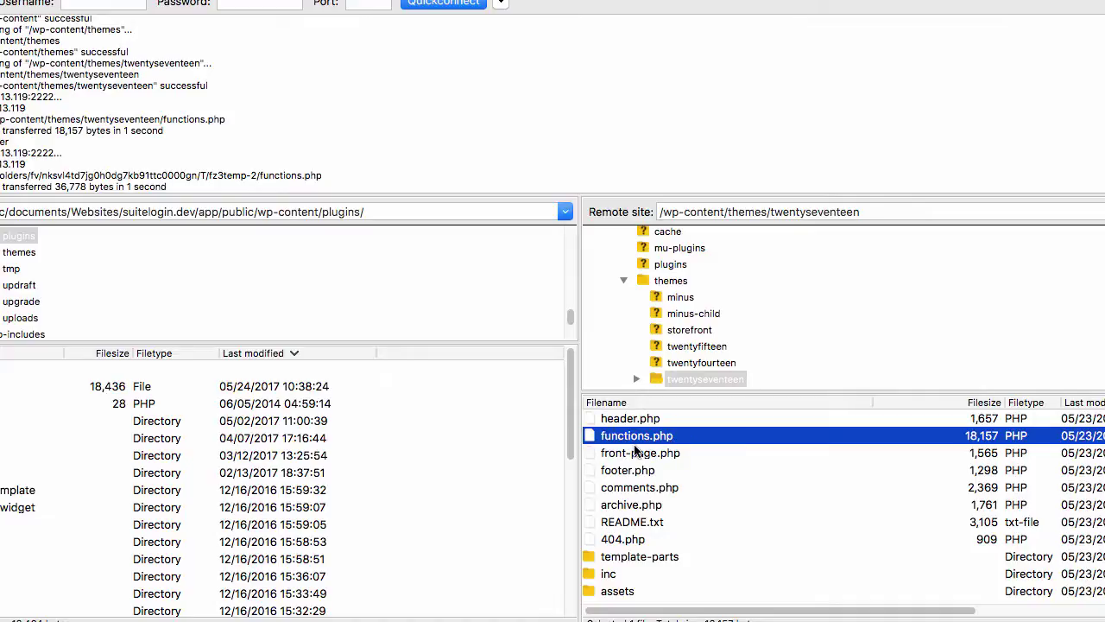
# Step: Switch to the browser with the store's Checkout page, view its VPN settings, and highlight the login and coupon notices
pyautogui.press('super+Tab')
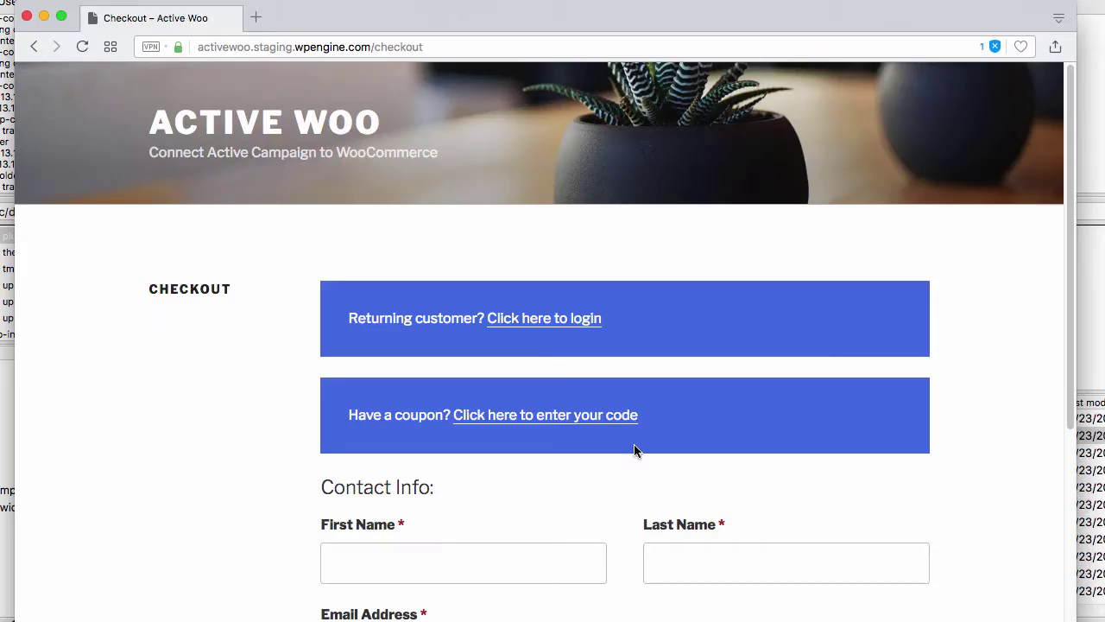
pyautogui.click(150, 47)
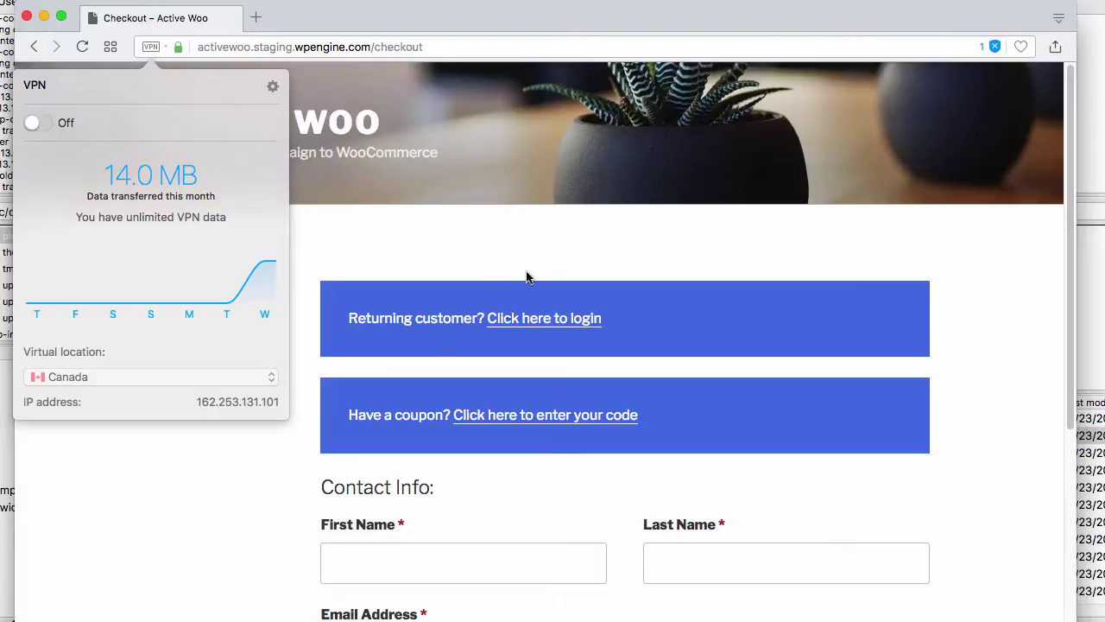
pyautogui.click(514, 246)
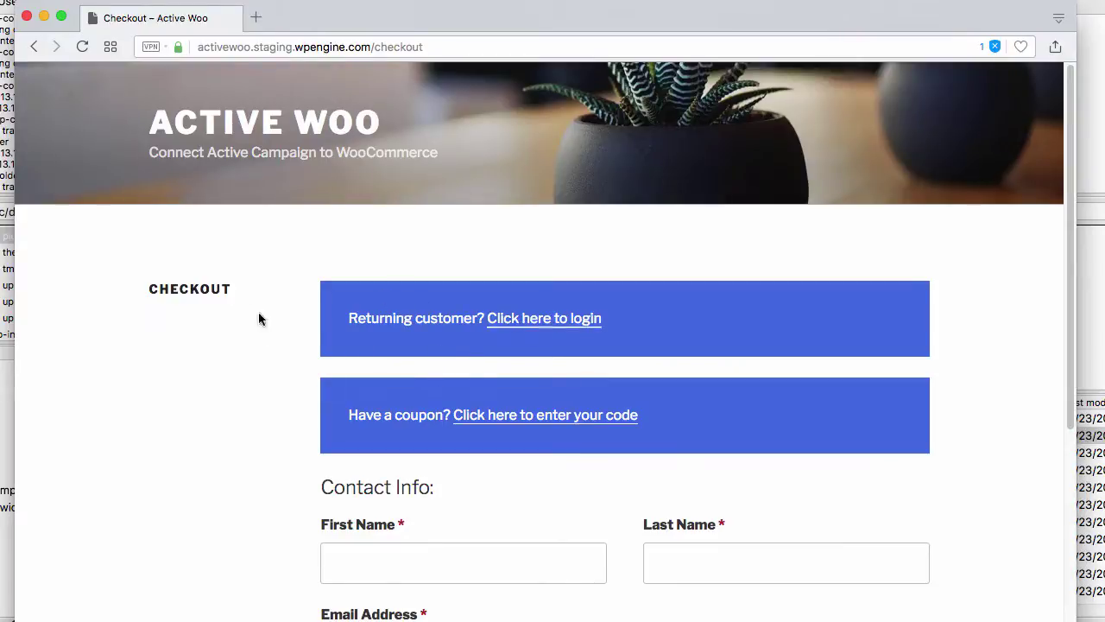
pyautogui.moveTo(271, 311); pyautogui.dragTo(751, 431)
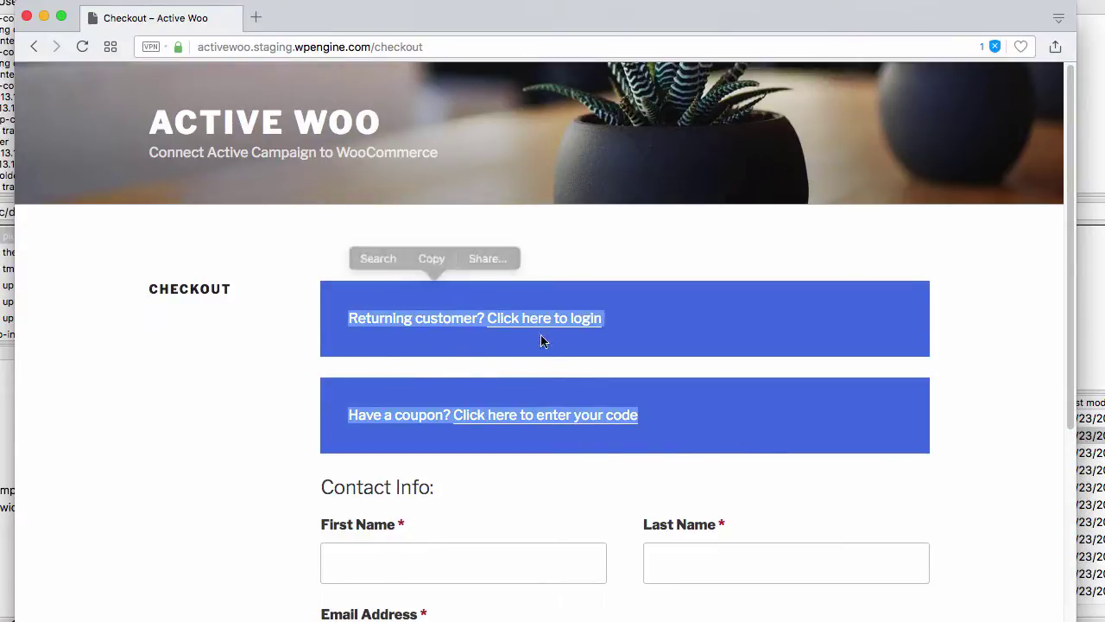